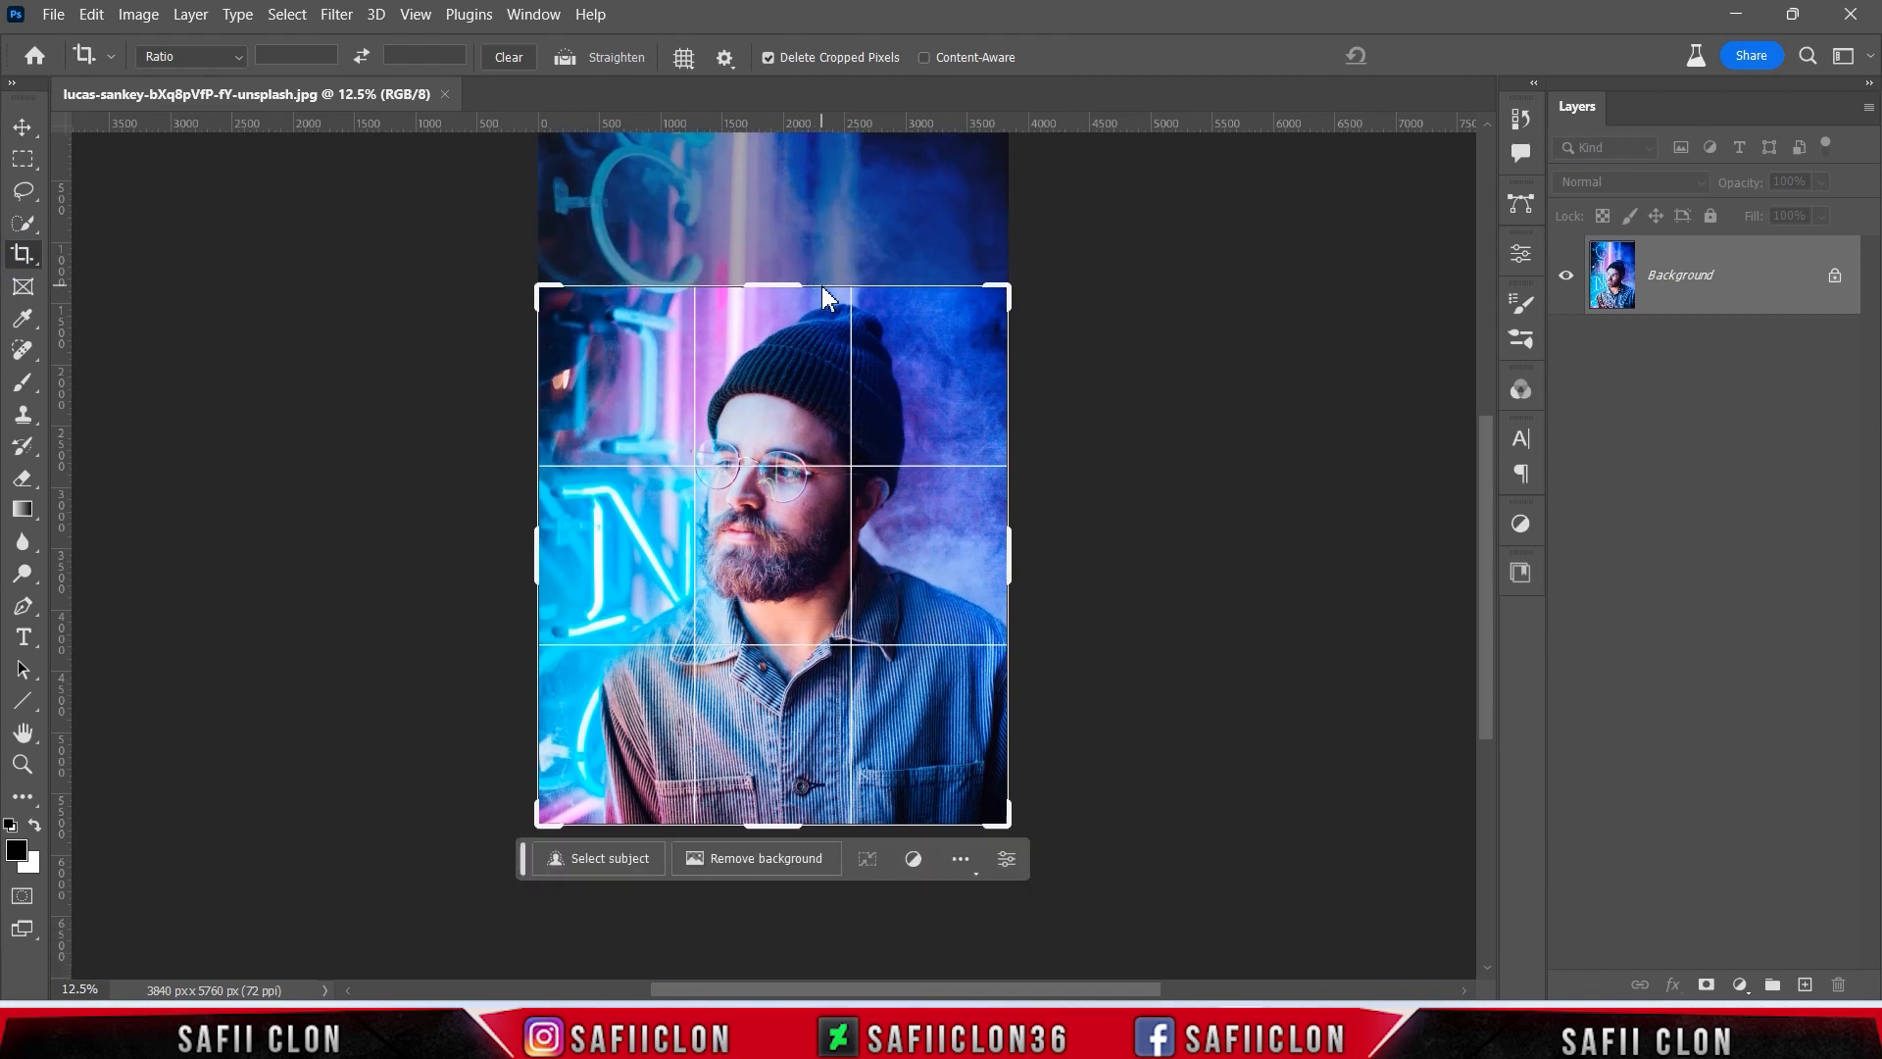
Crop the portrait photo around the man's head and chest to about 3520 by 3664 px.
drag(782, 830, 790, 762)
drag(540, 564, 560, 554)
drag(770, 759, 761, 781)
drag(558, 556, 558, 557)
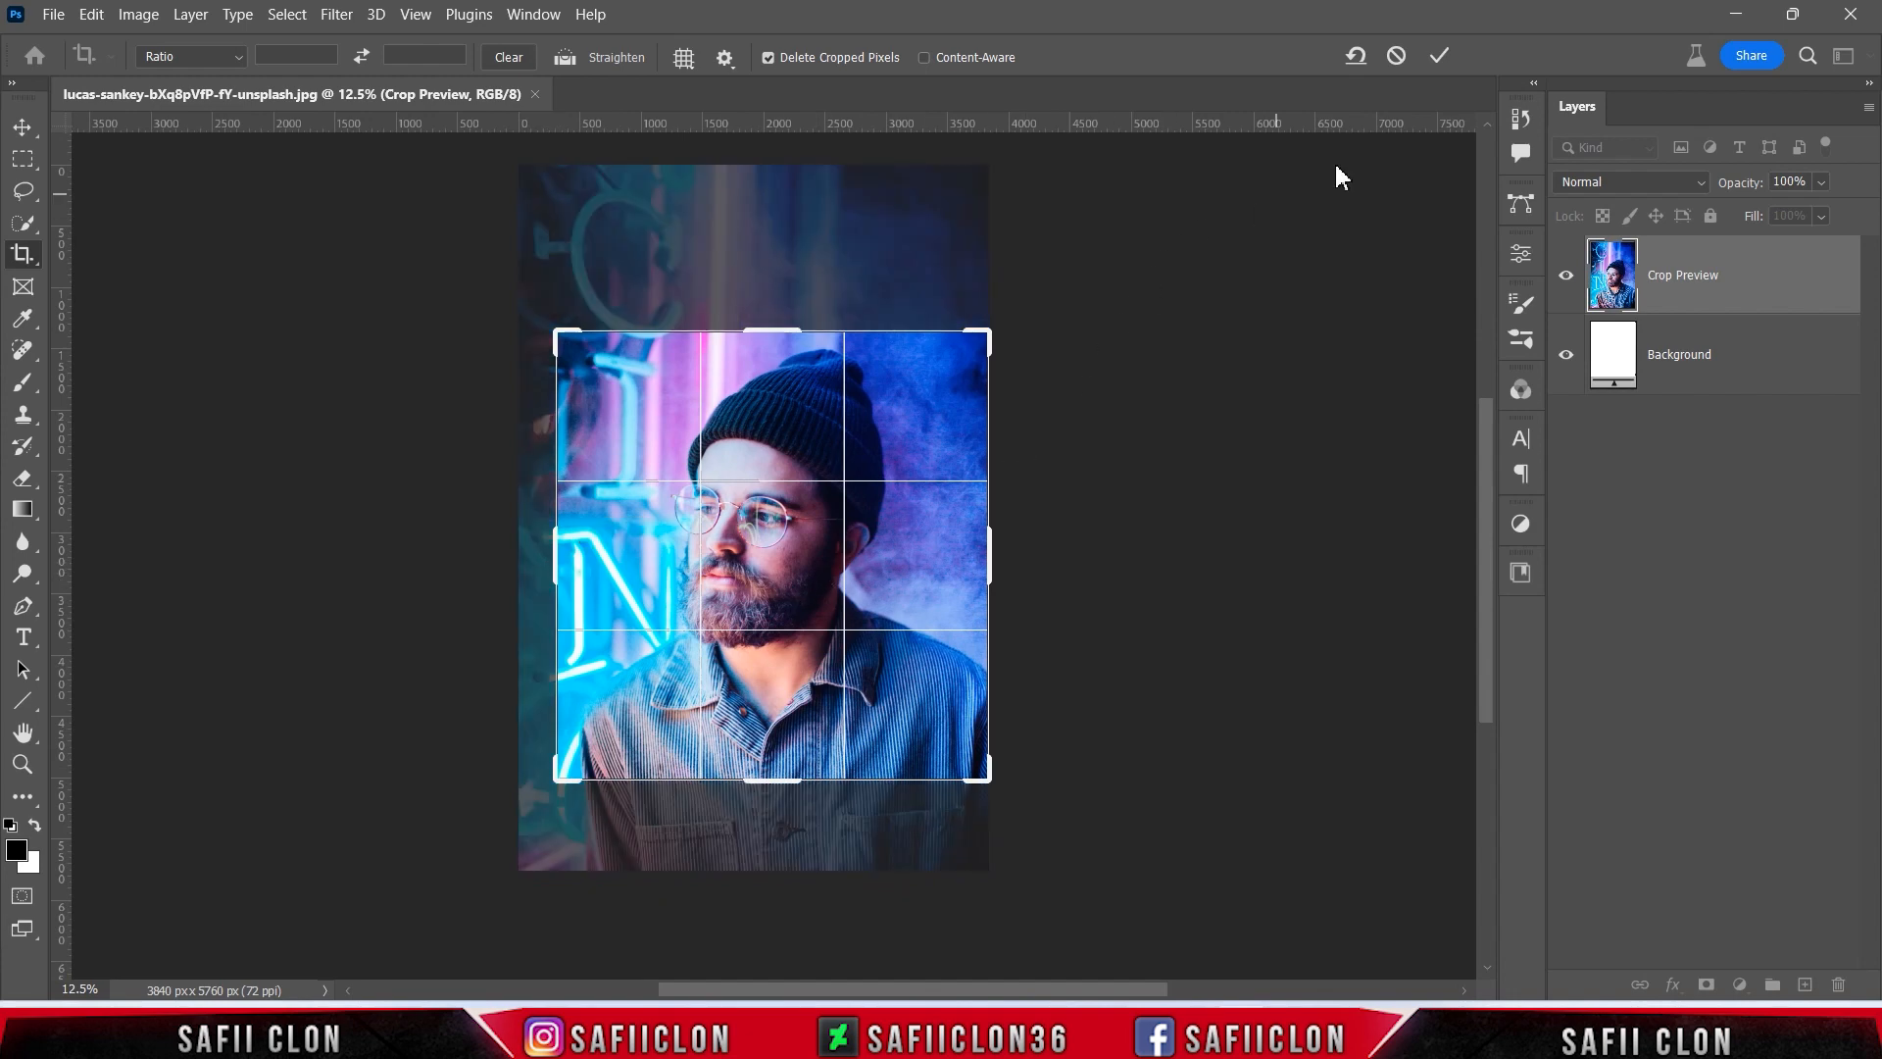
click(1437, 57)
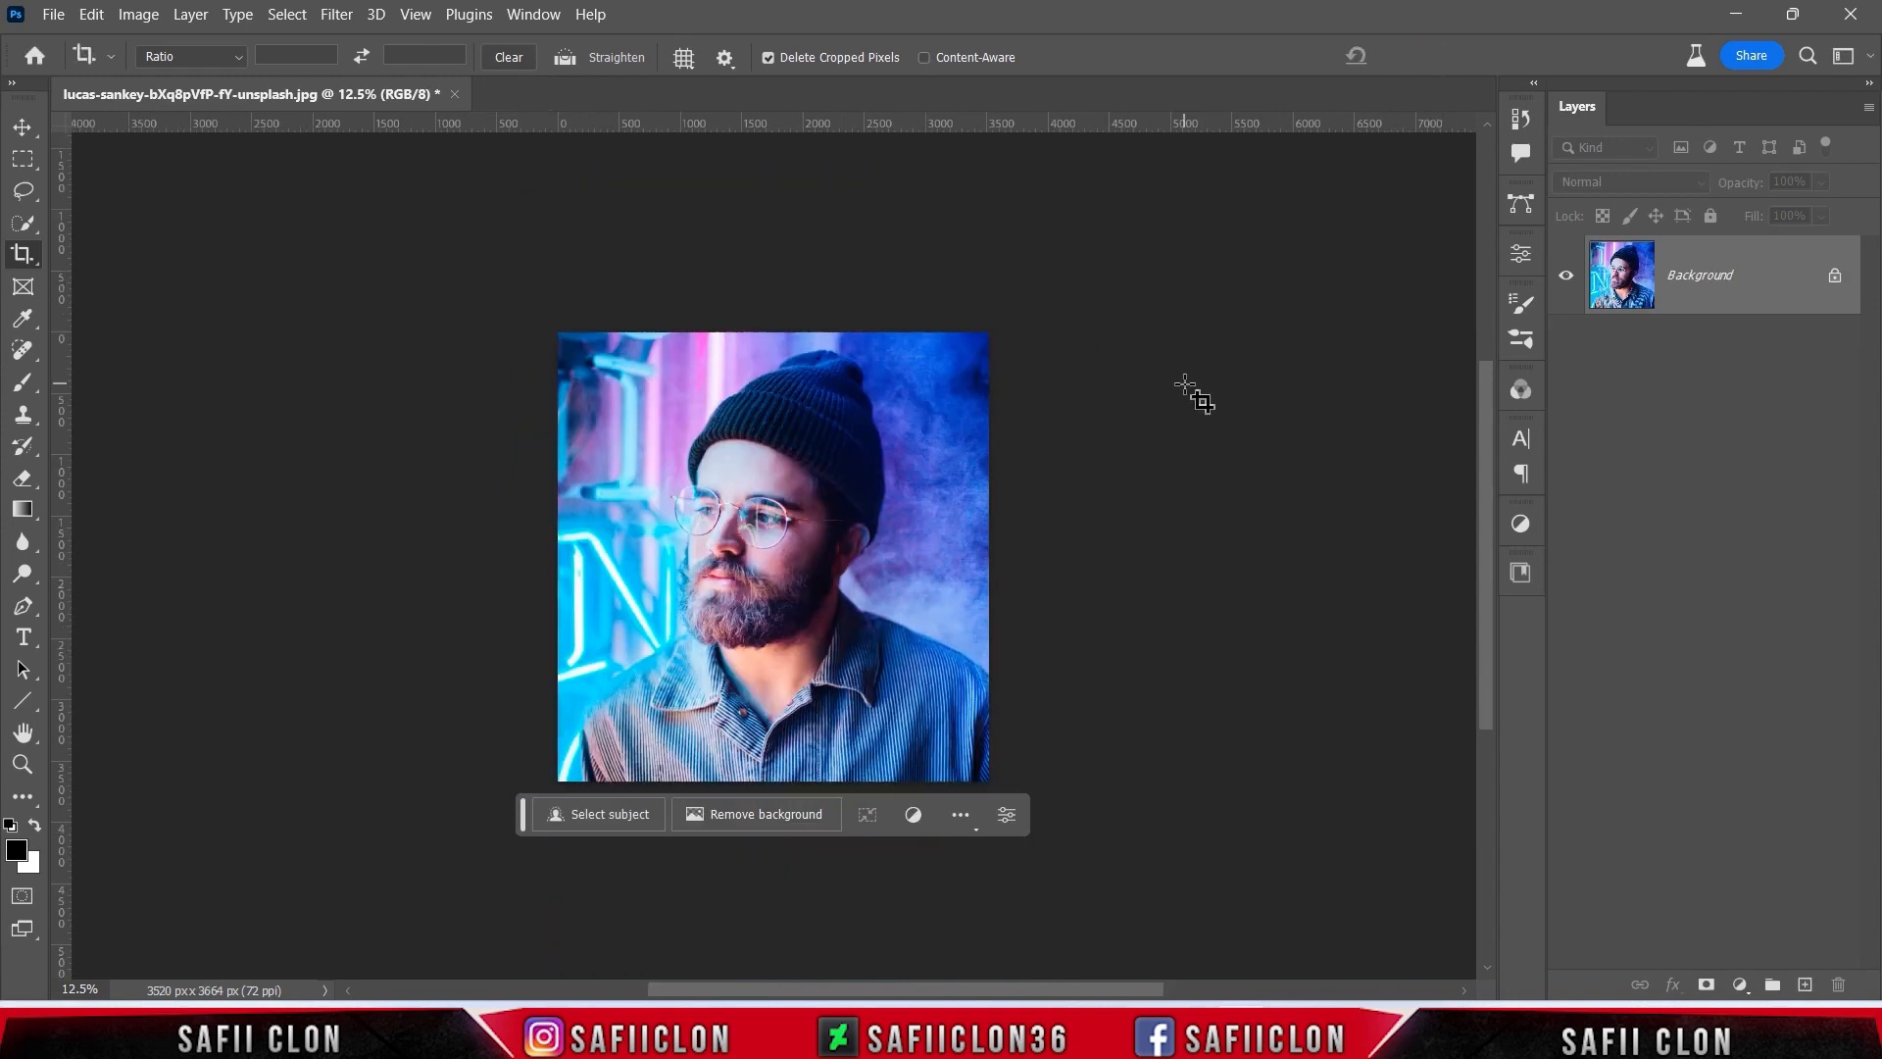
Unlock the Background layer and duplicate it within the same document.
key(ctrl+plus)
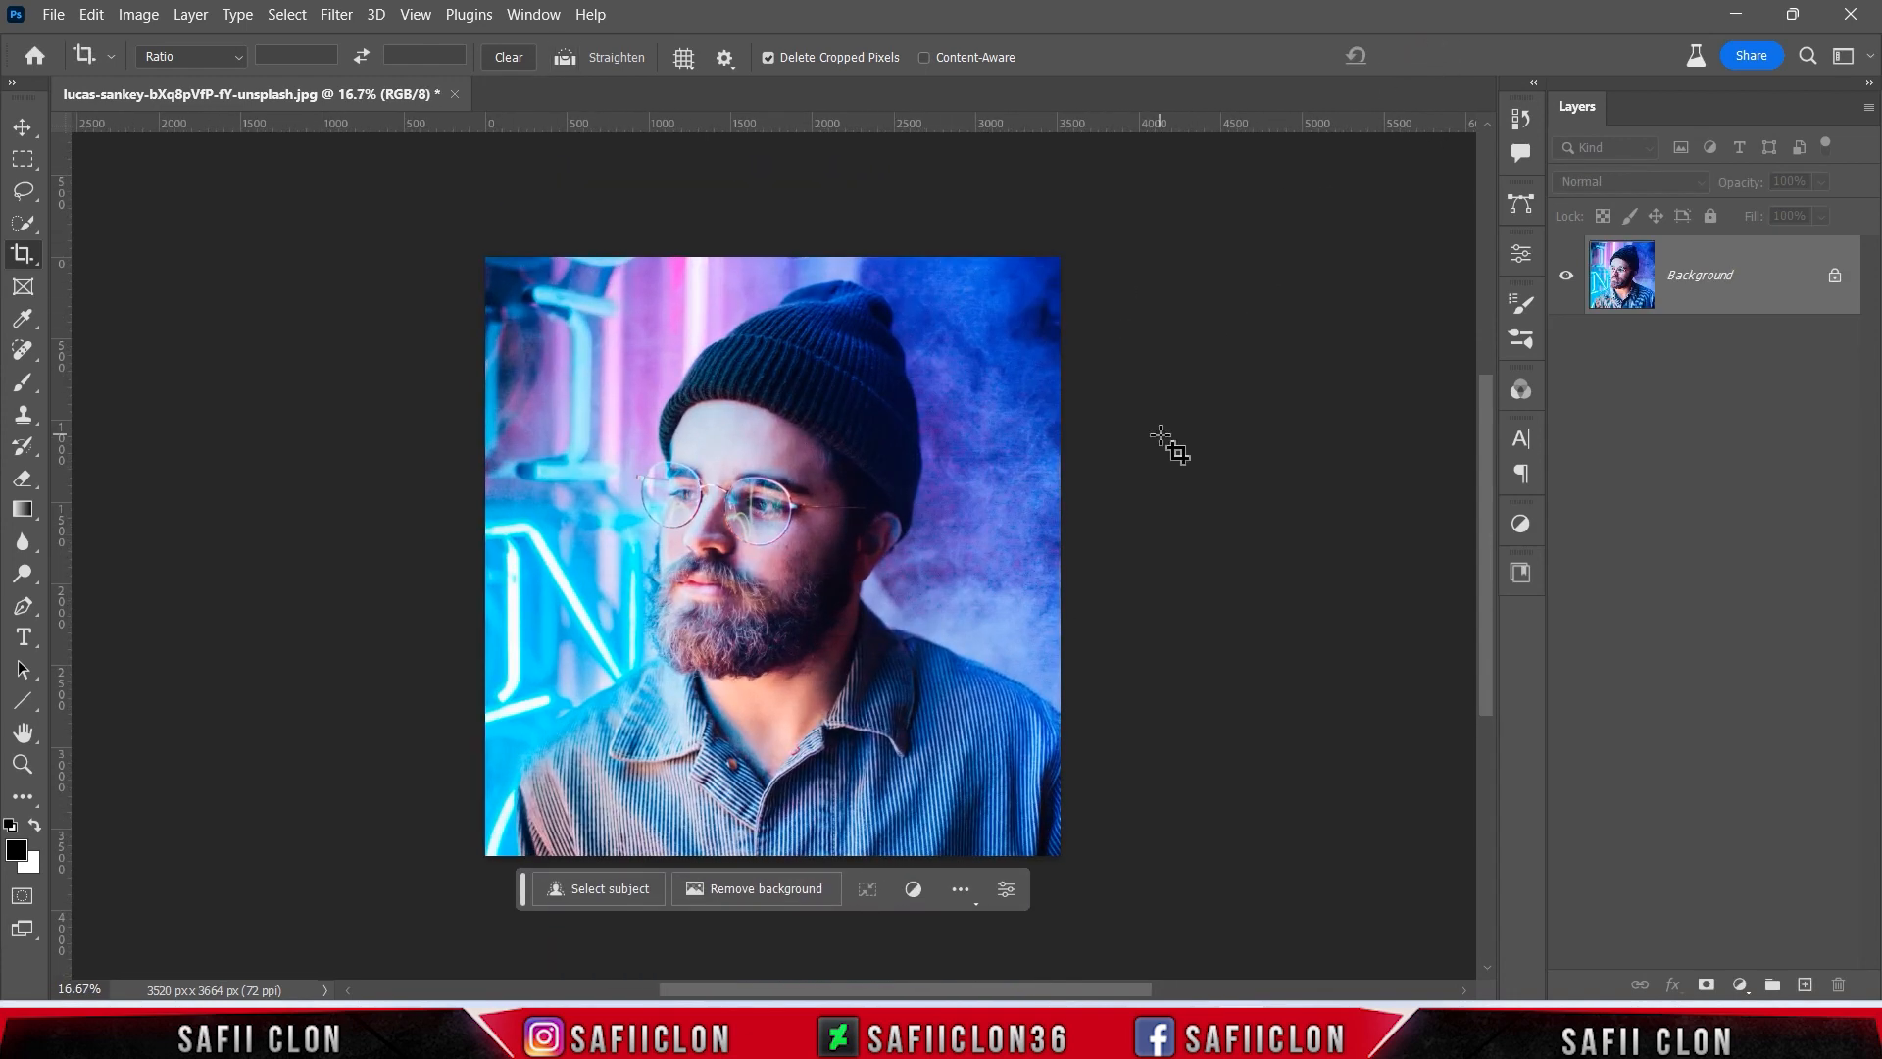
click(1835, 279)
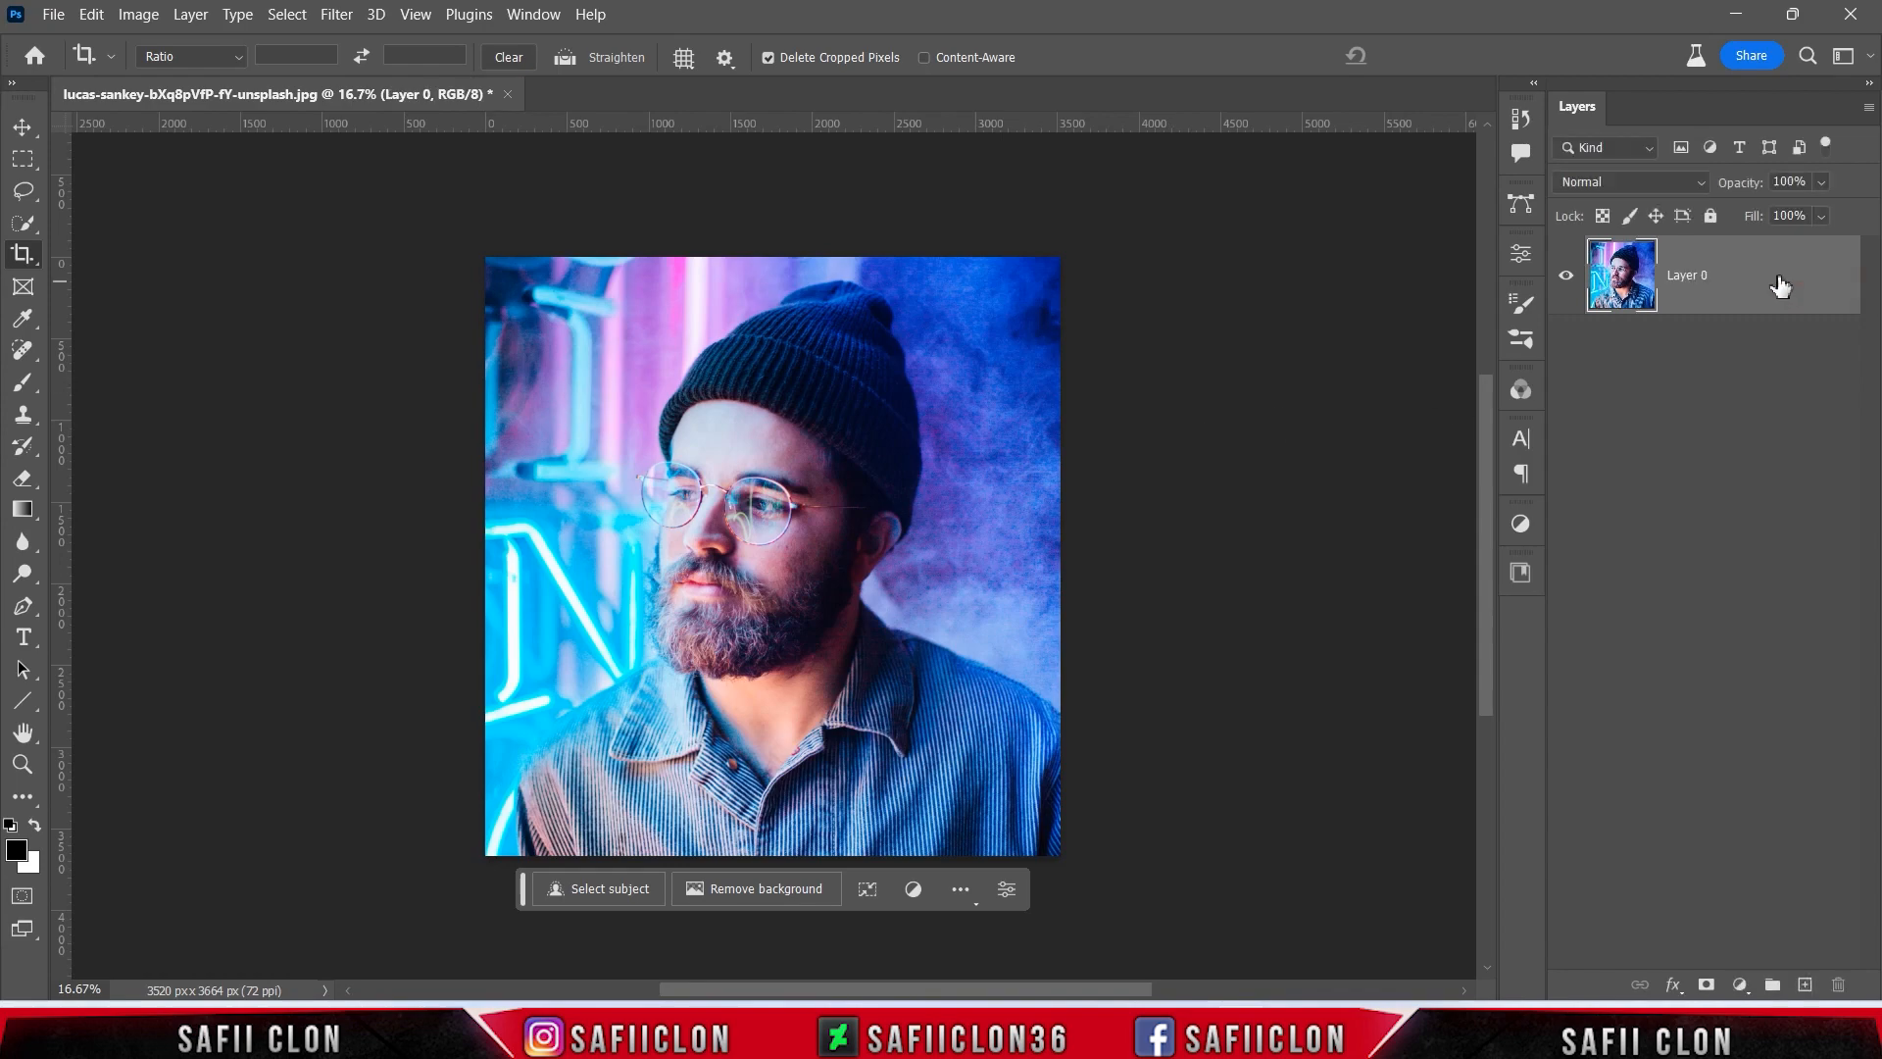
right_click(1781, 284)
click(1617, 119)
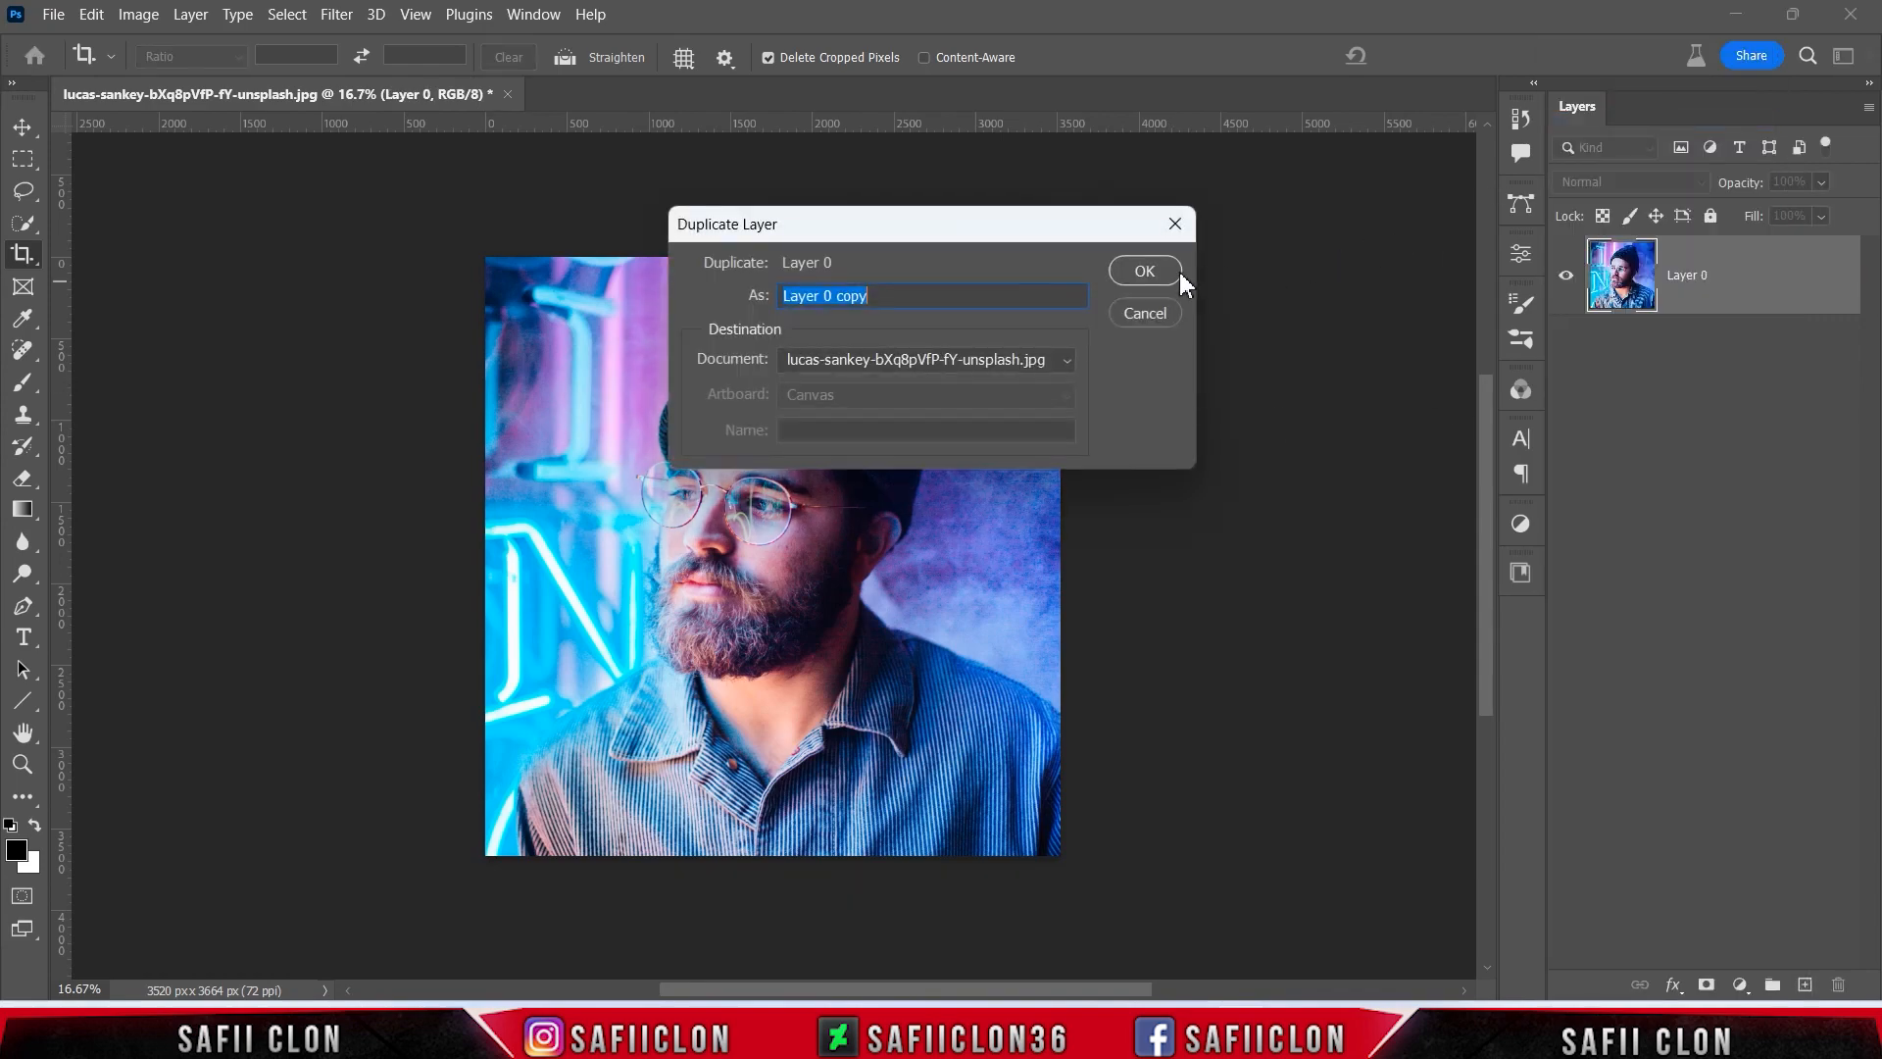
click(1145, 270)
Rename the duplicated upper layer EDIT and the lower layer ORIGINAL.
double_click(1691, 275)
text(E)
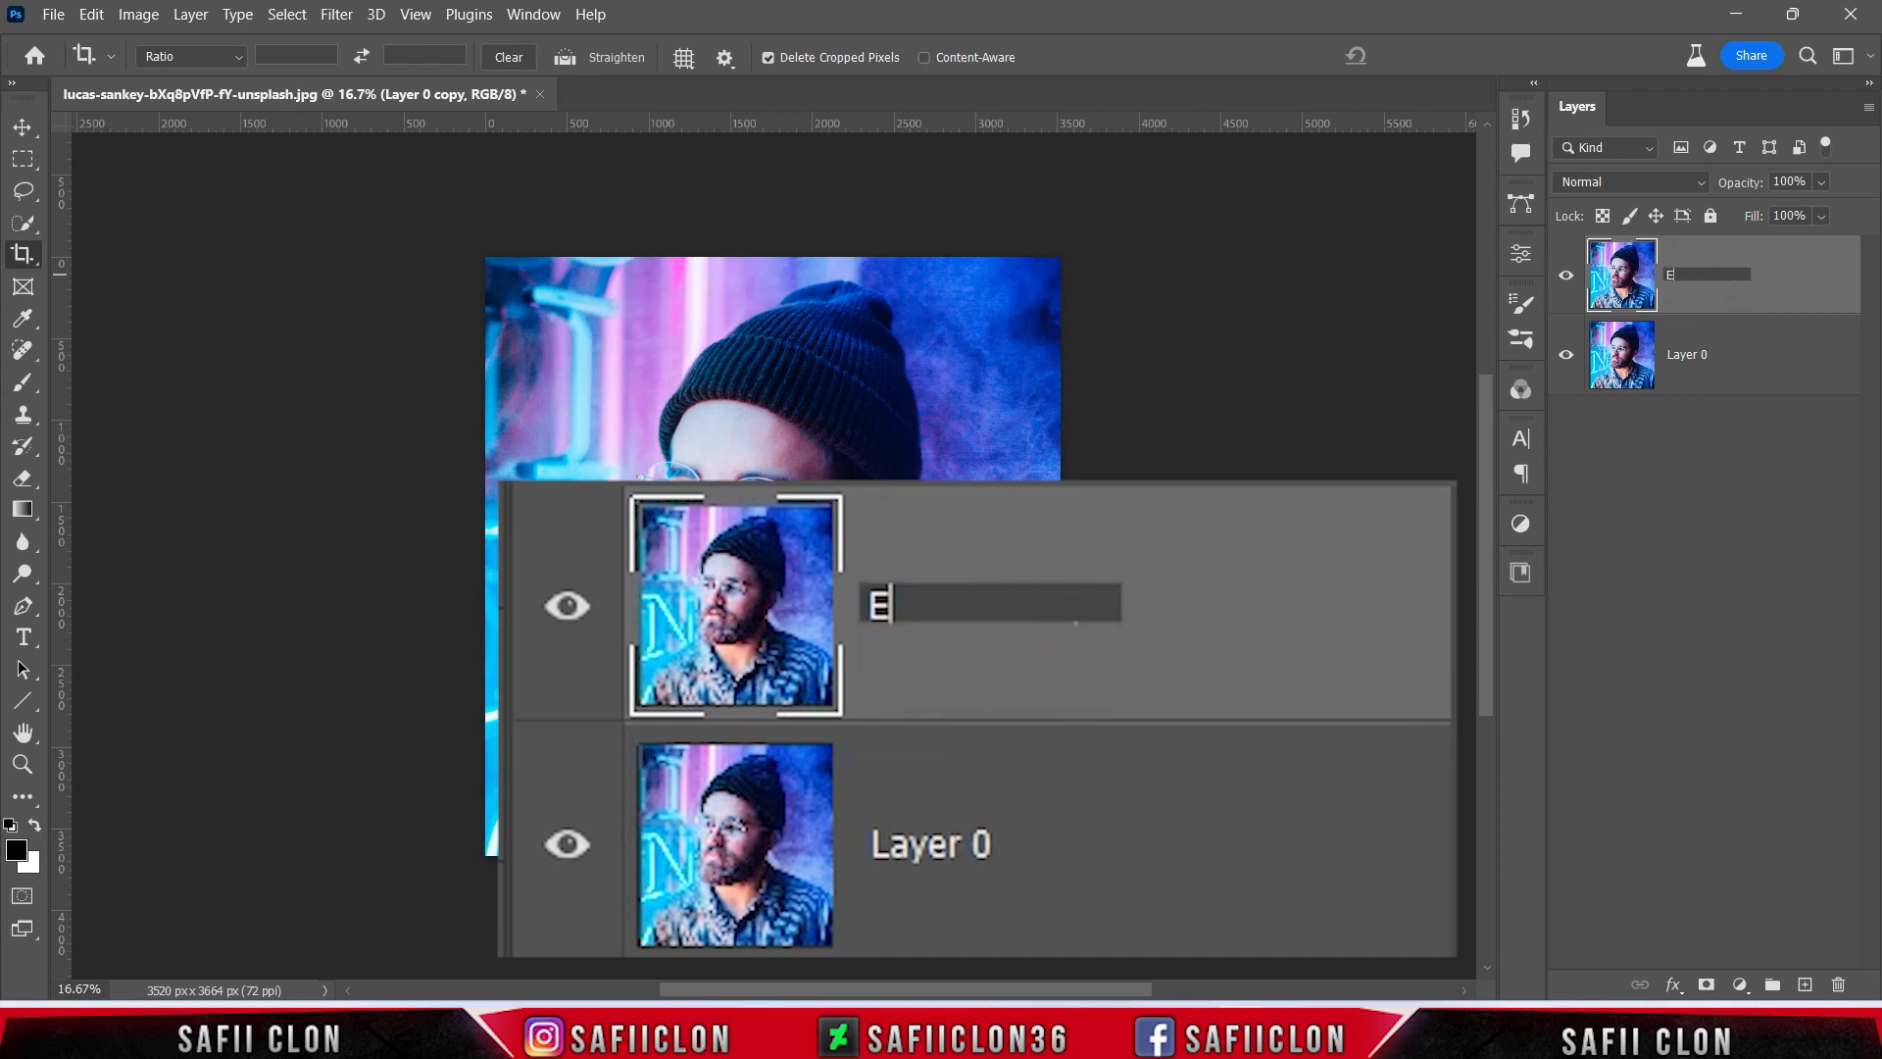
text(DIT)
key(Return)
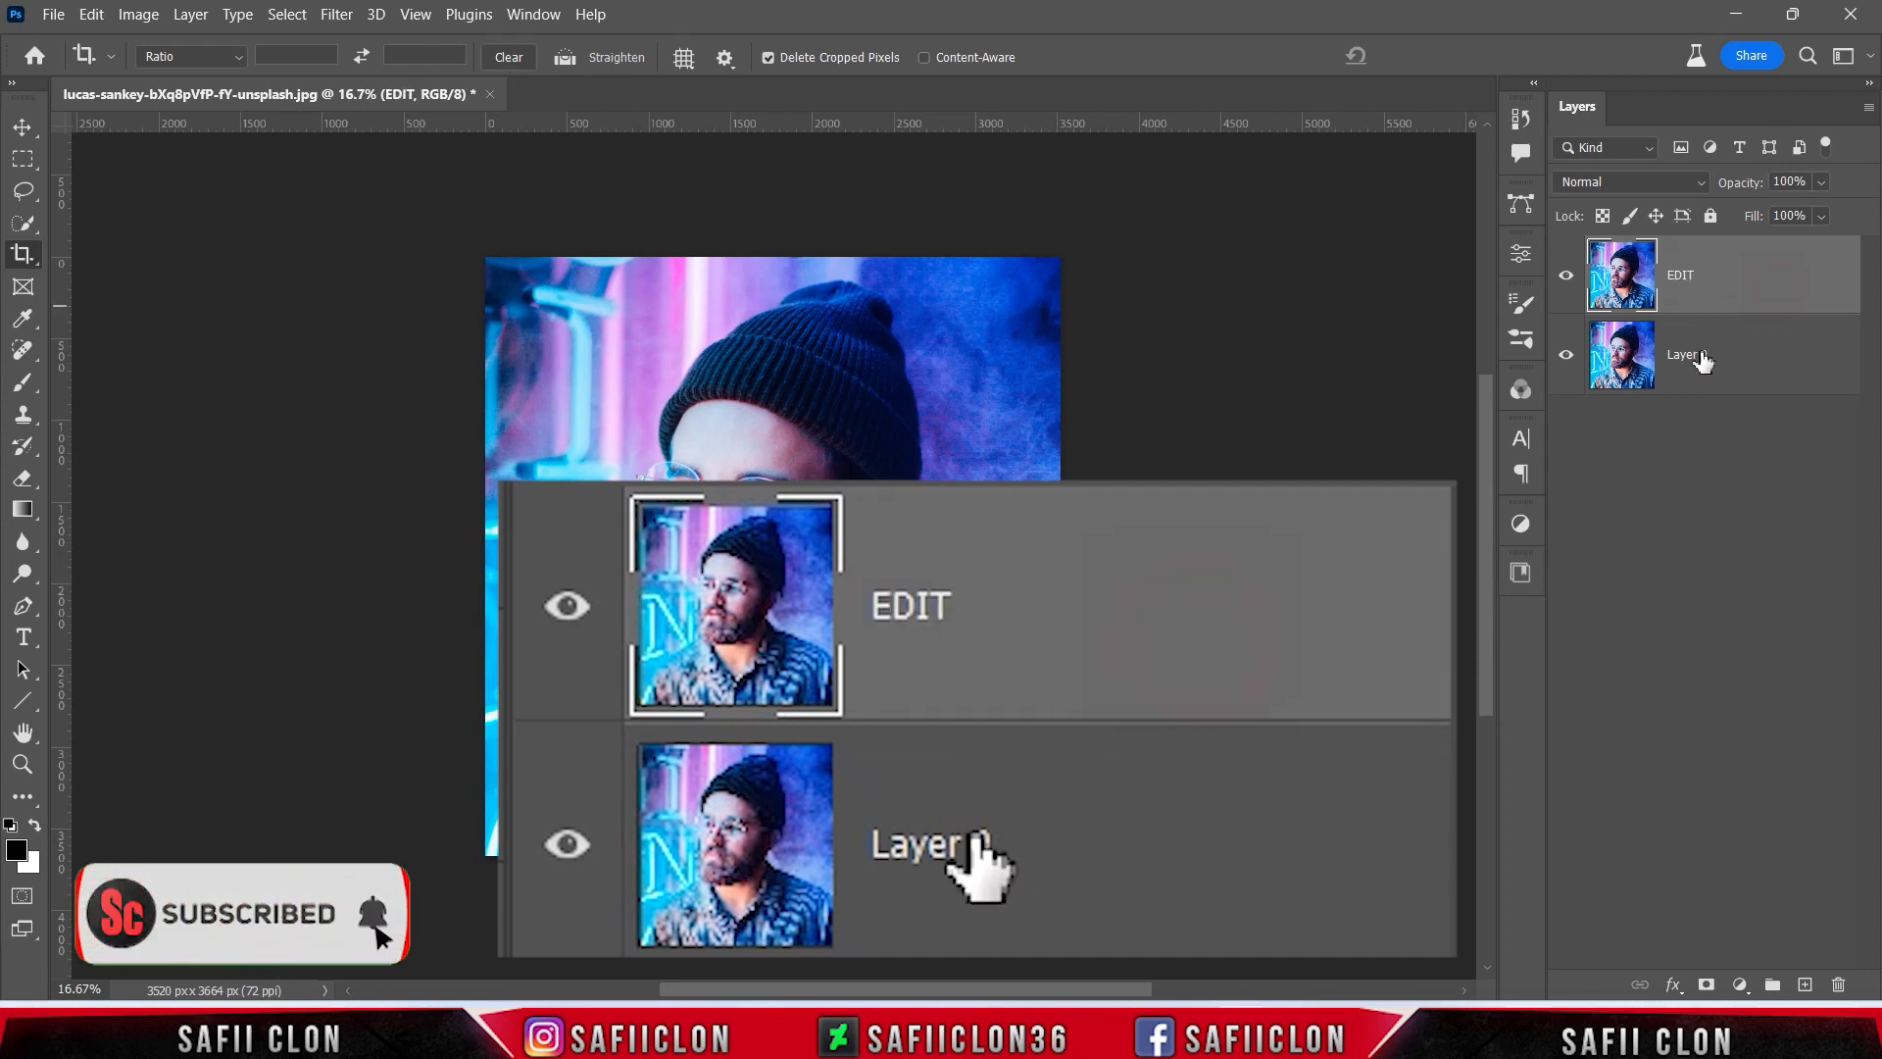
click(1700, 359)
double_click(1691, 358)
text(0RIGINAL)
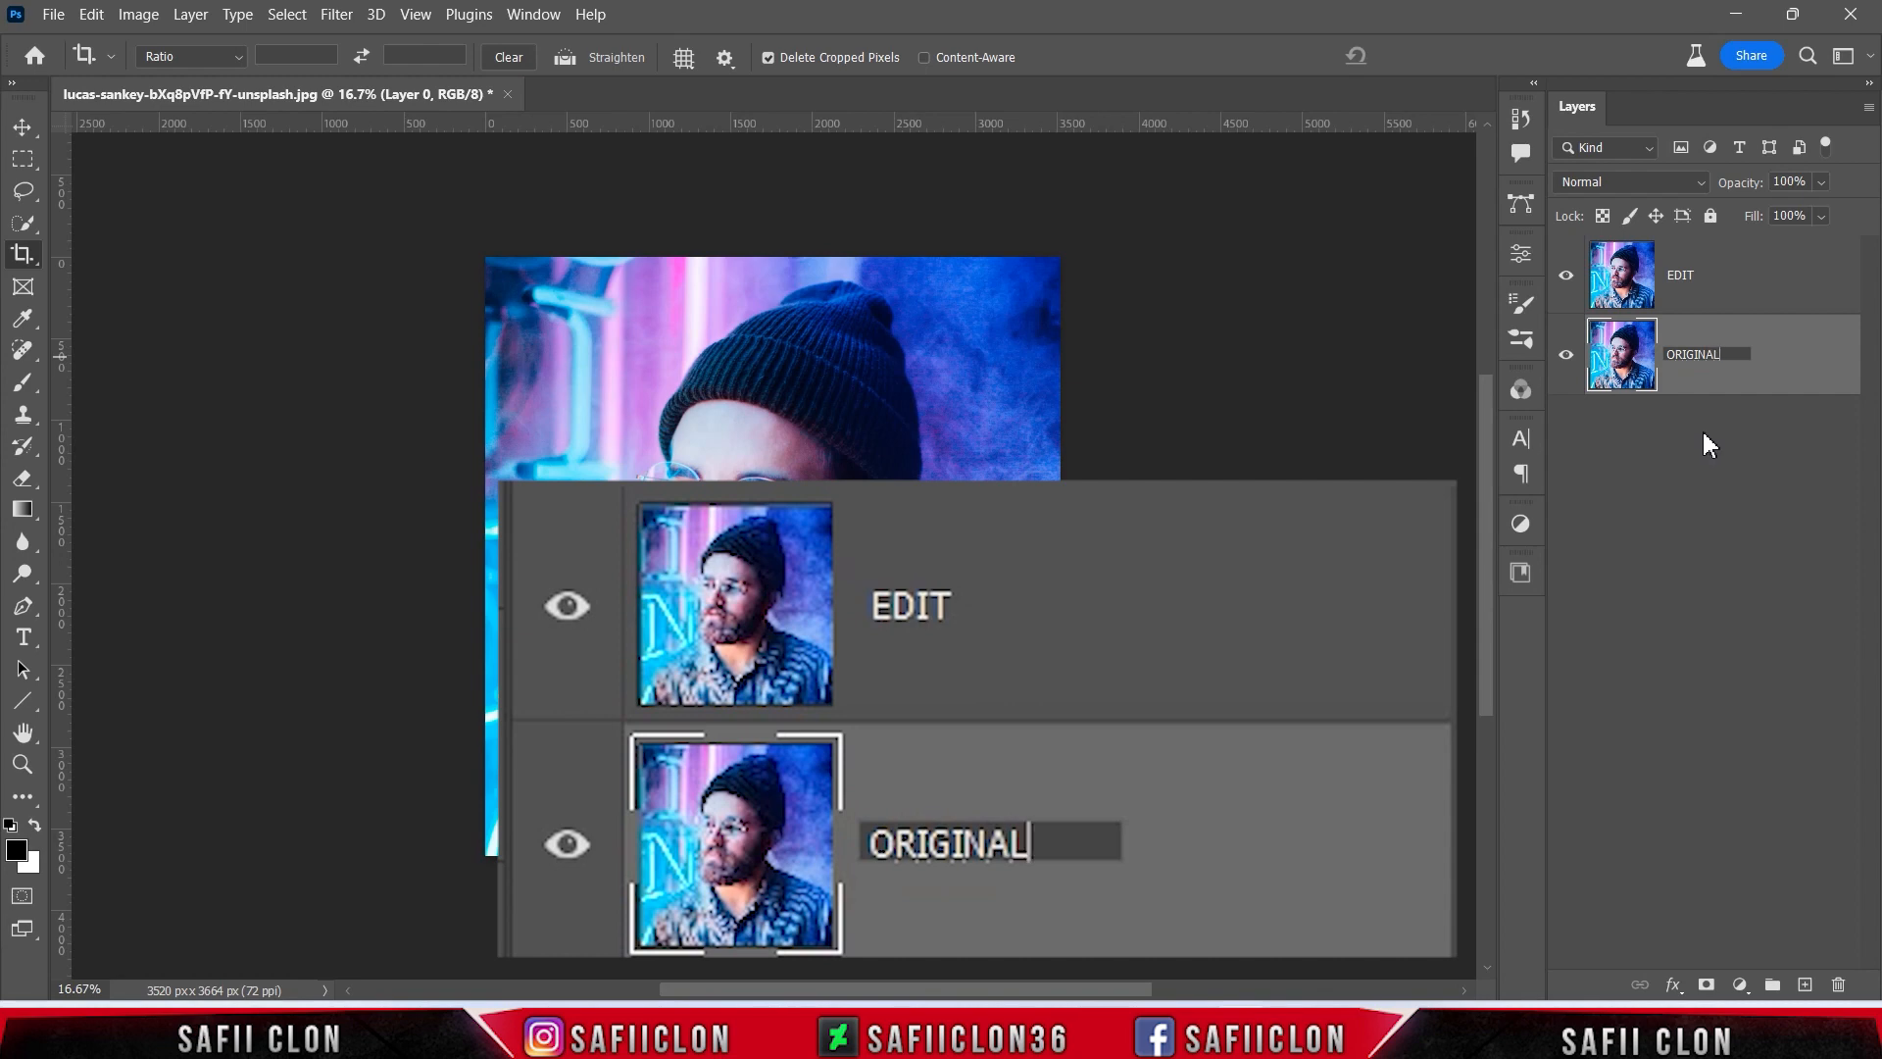
click(1783, 360)
Start a custom Lens Correction on the EDIT layer with Remove Distortion +2, red/cyan fringe -100 and blue/yellow fringe +100.
click(1726, 284)
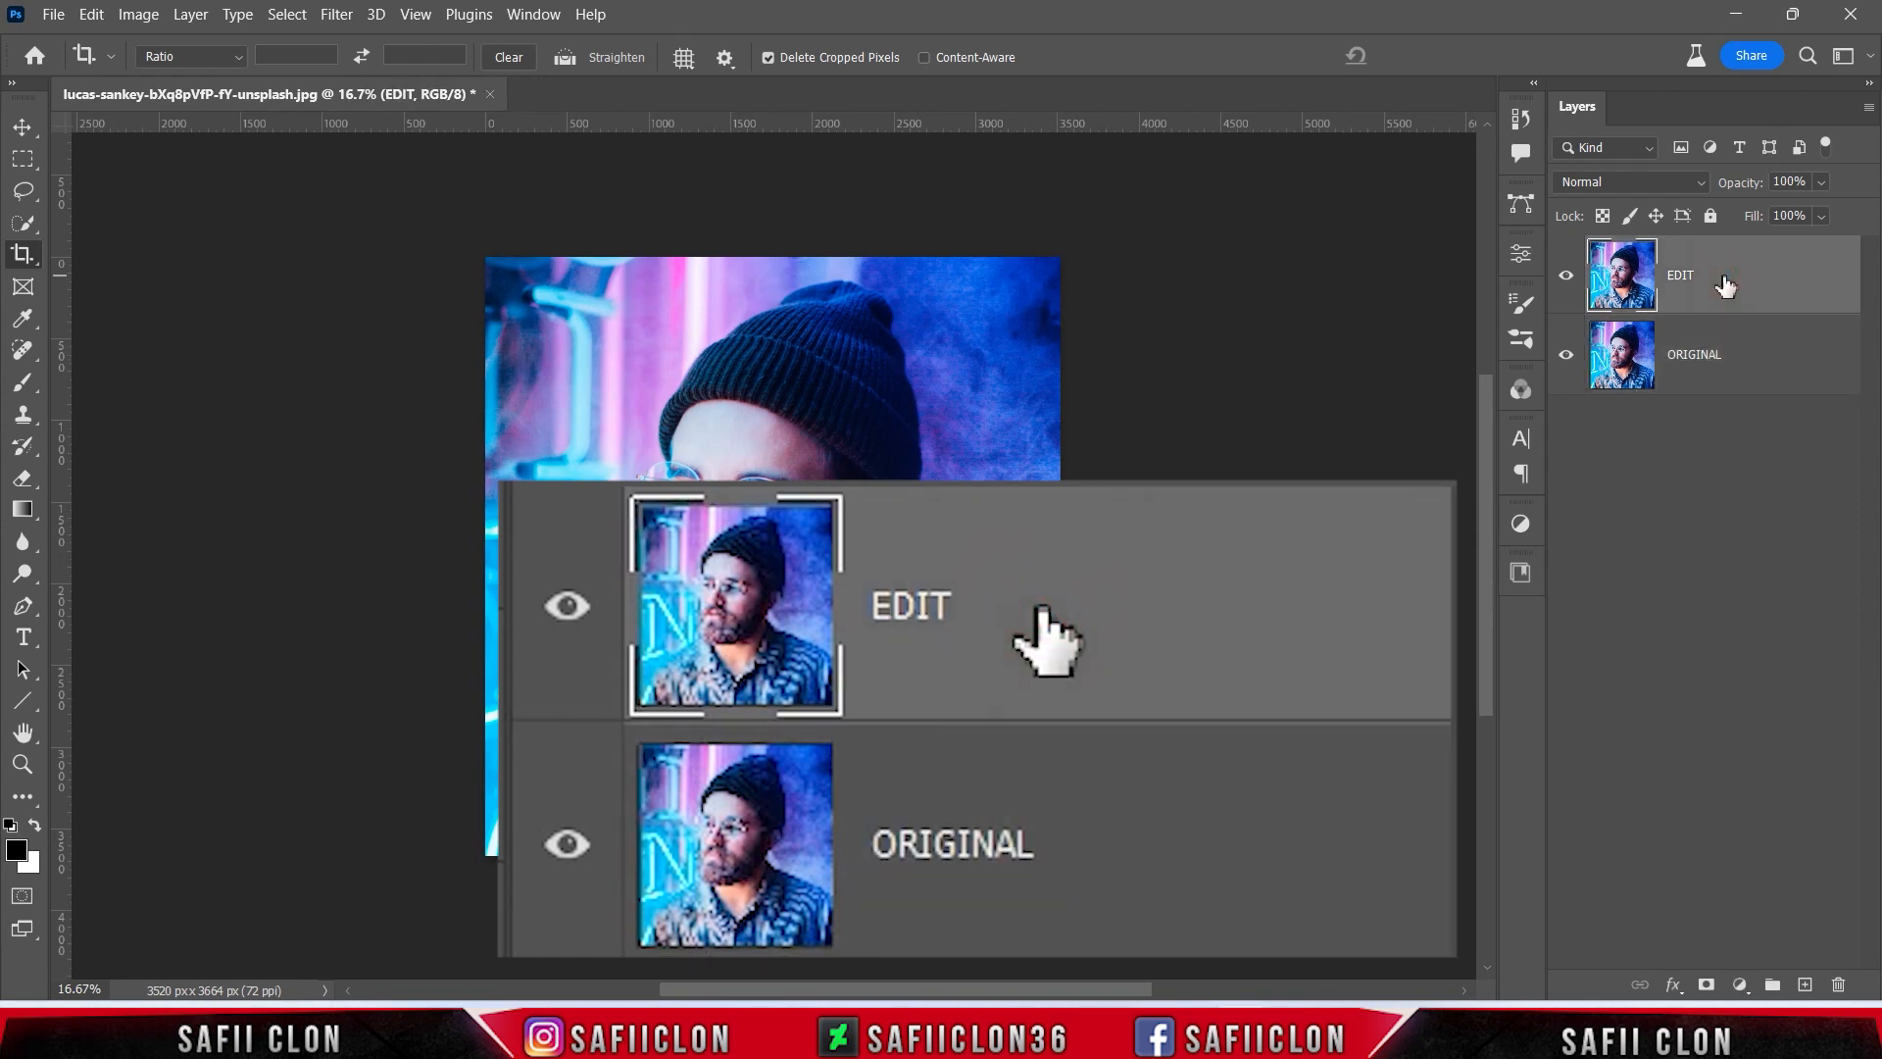
click(336, 14)
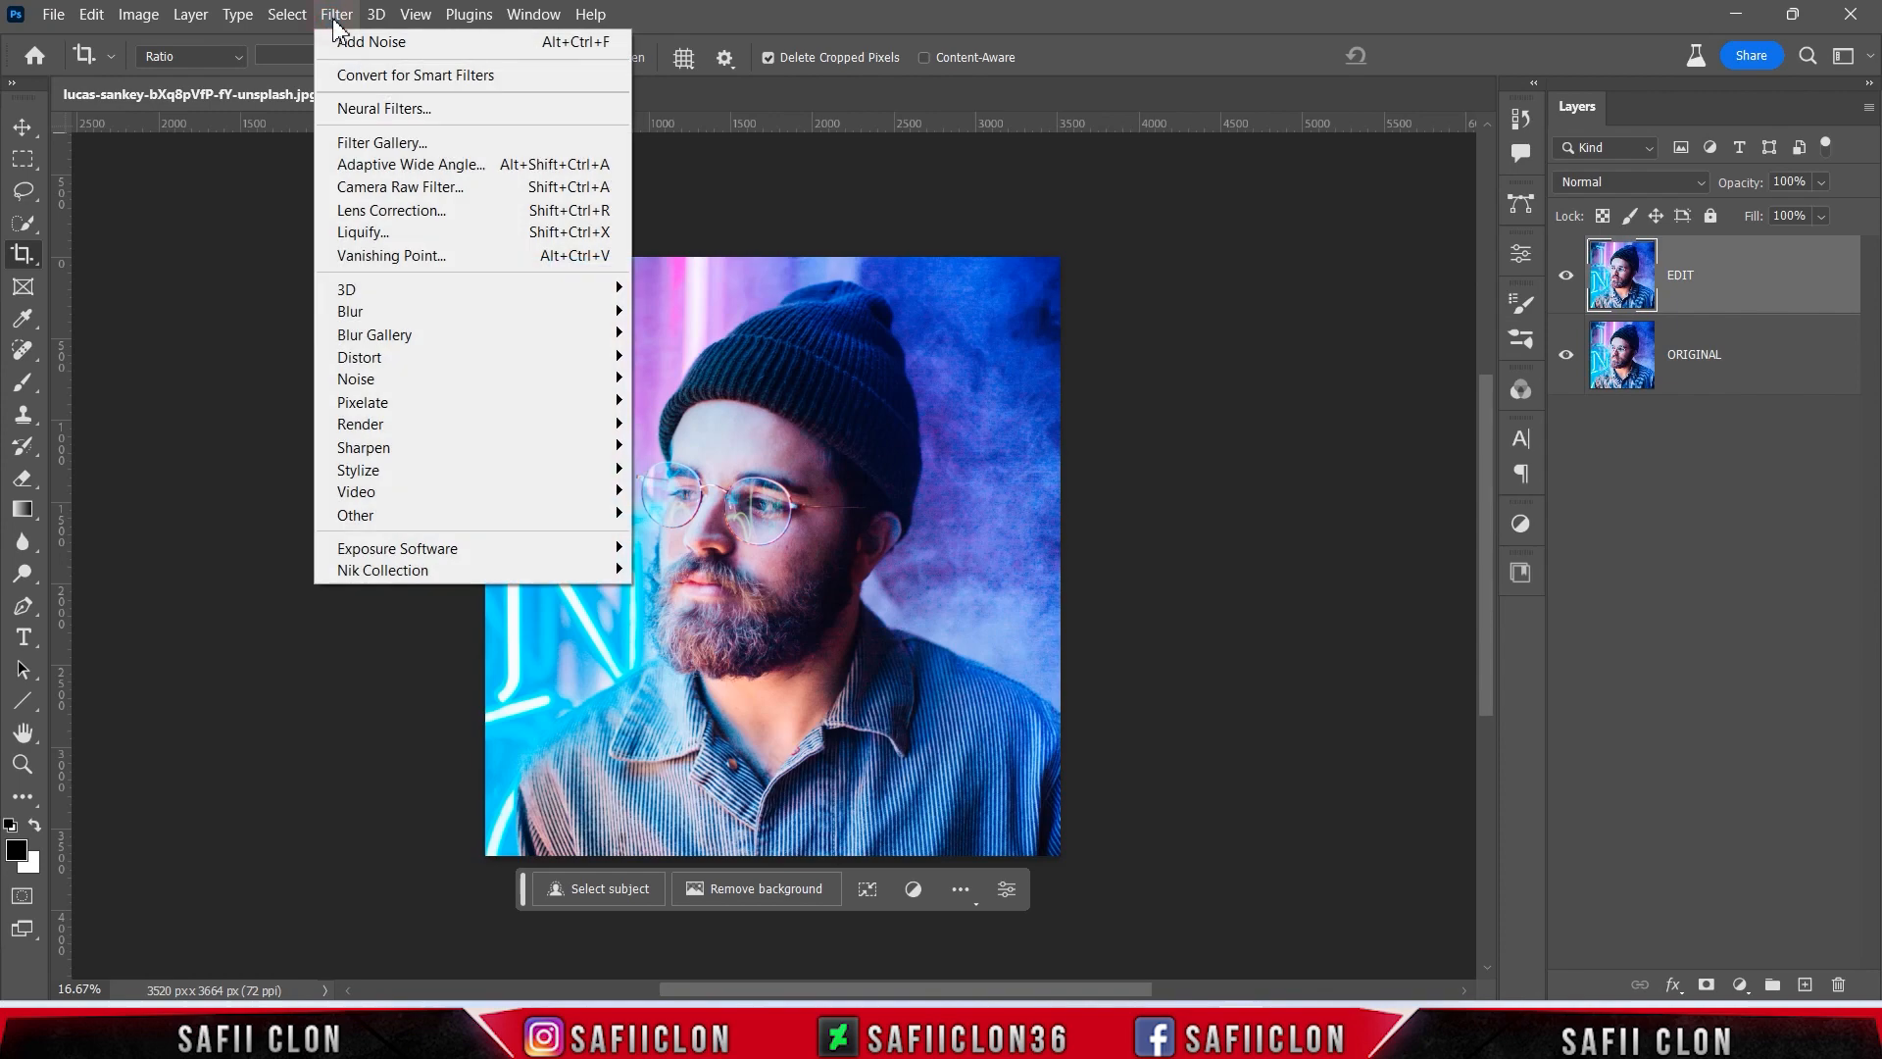
click(450, 211)
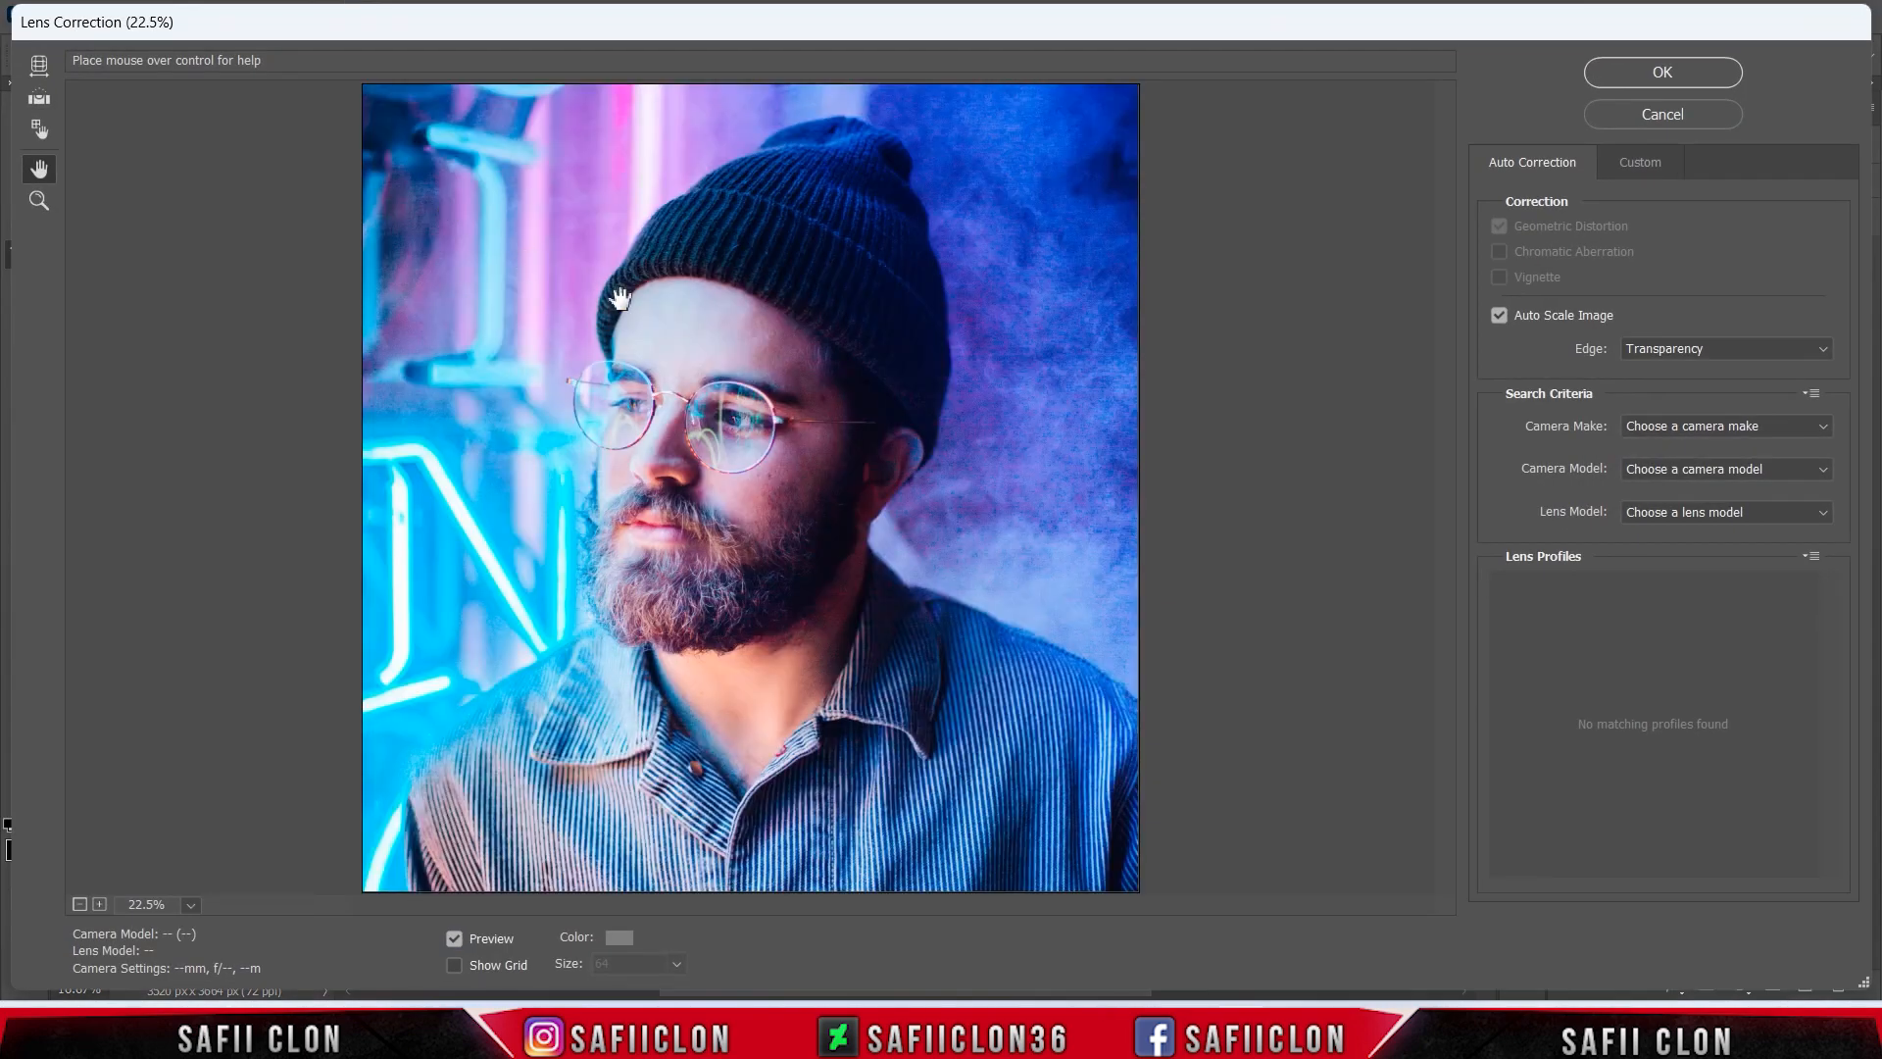
click(1643, 163)
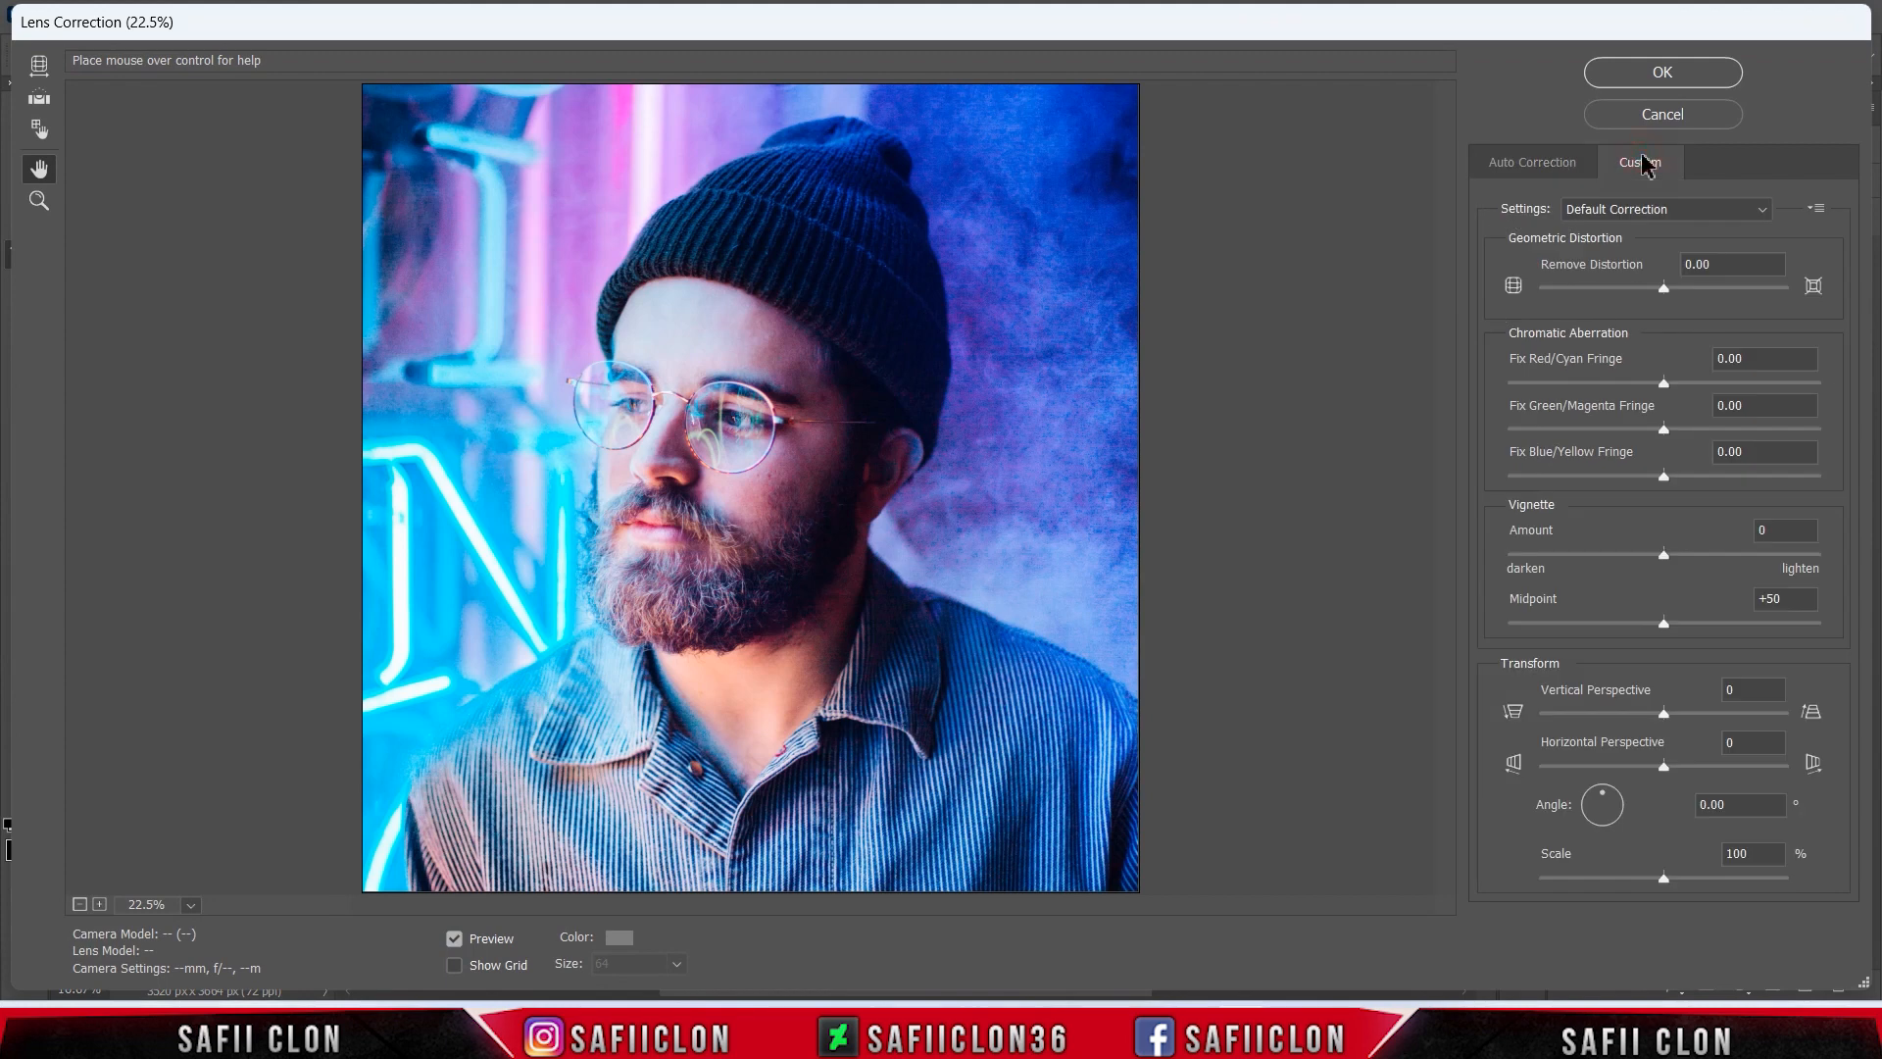
drag(1663, 288, 1669, 289)
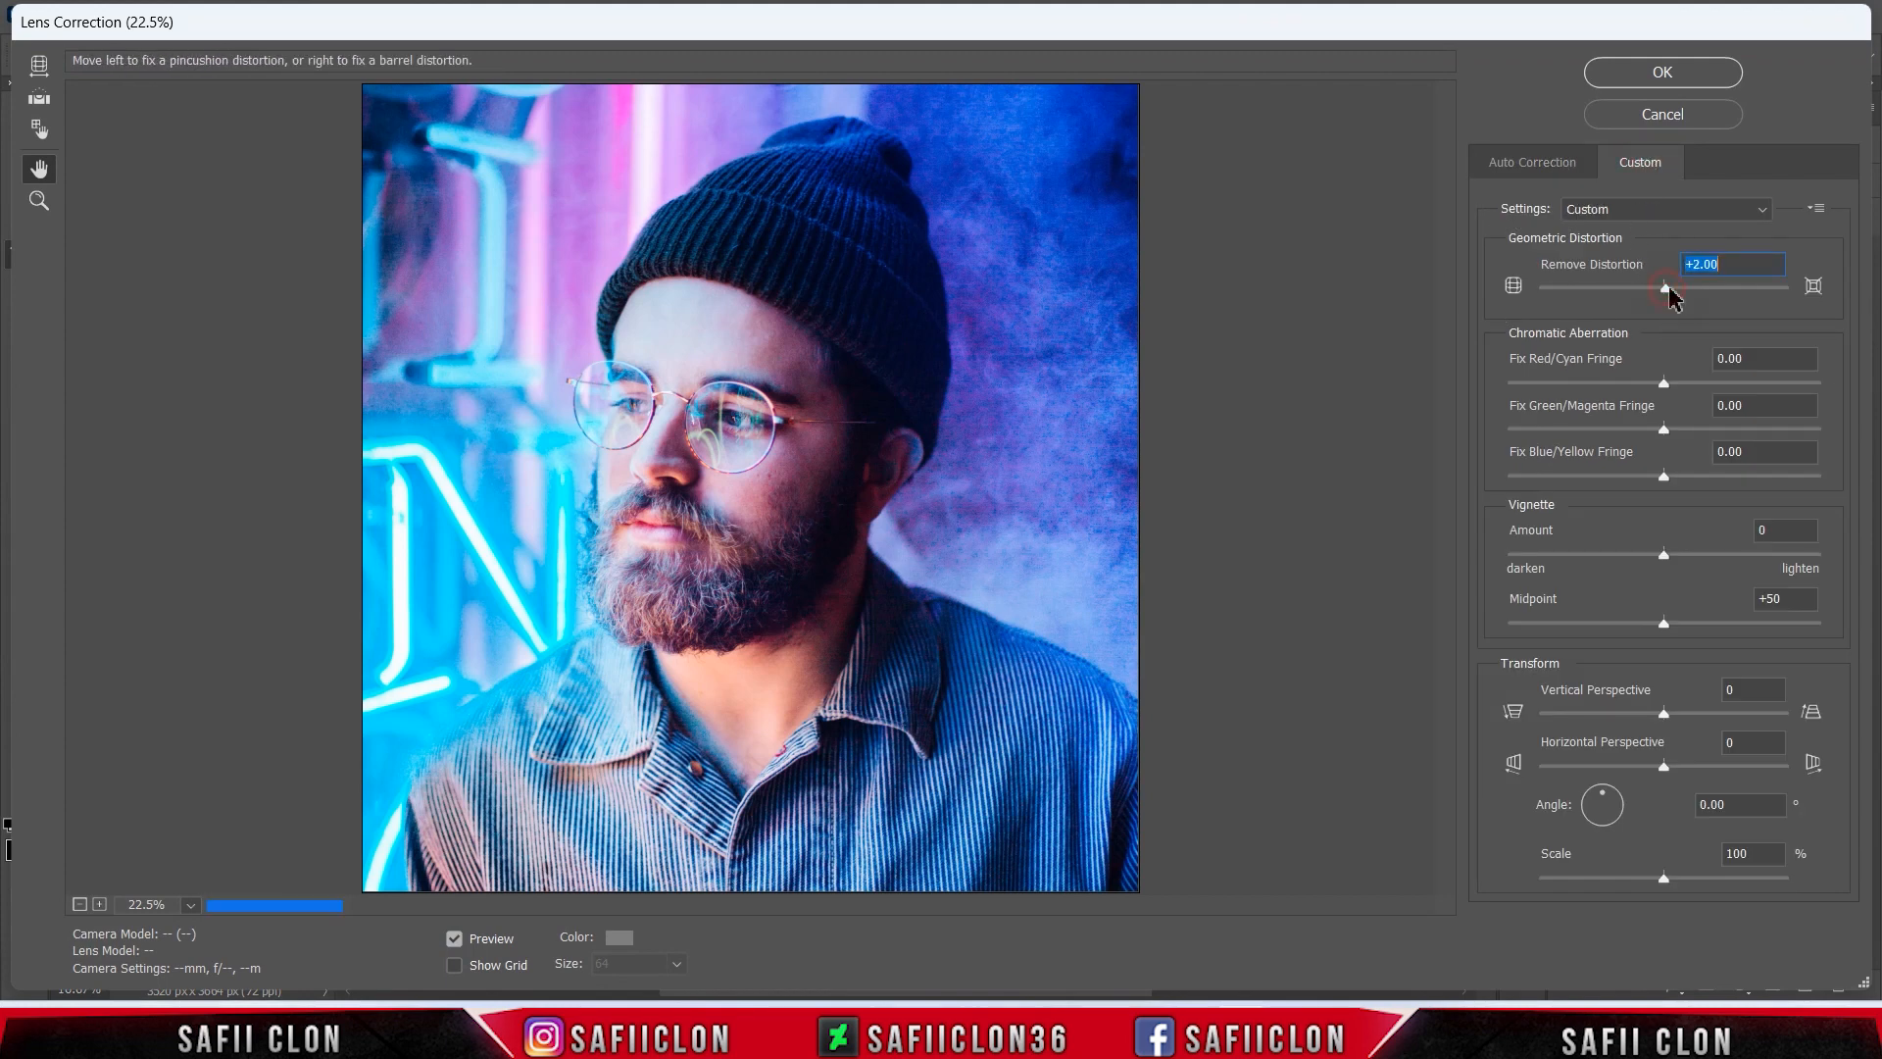
drag(1664, 382, 1662, 382)
drag(1510, 392, 1505, 385)
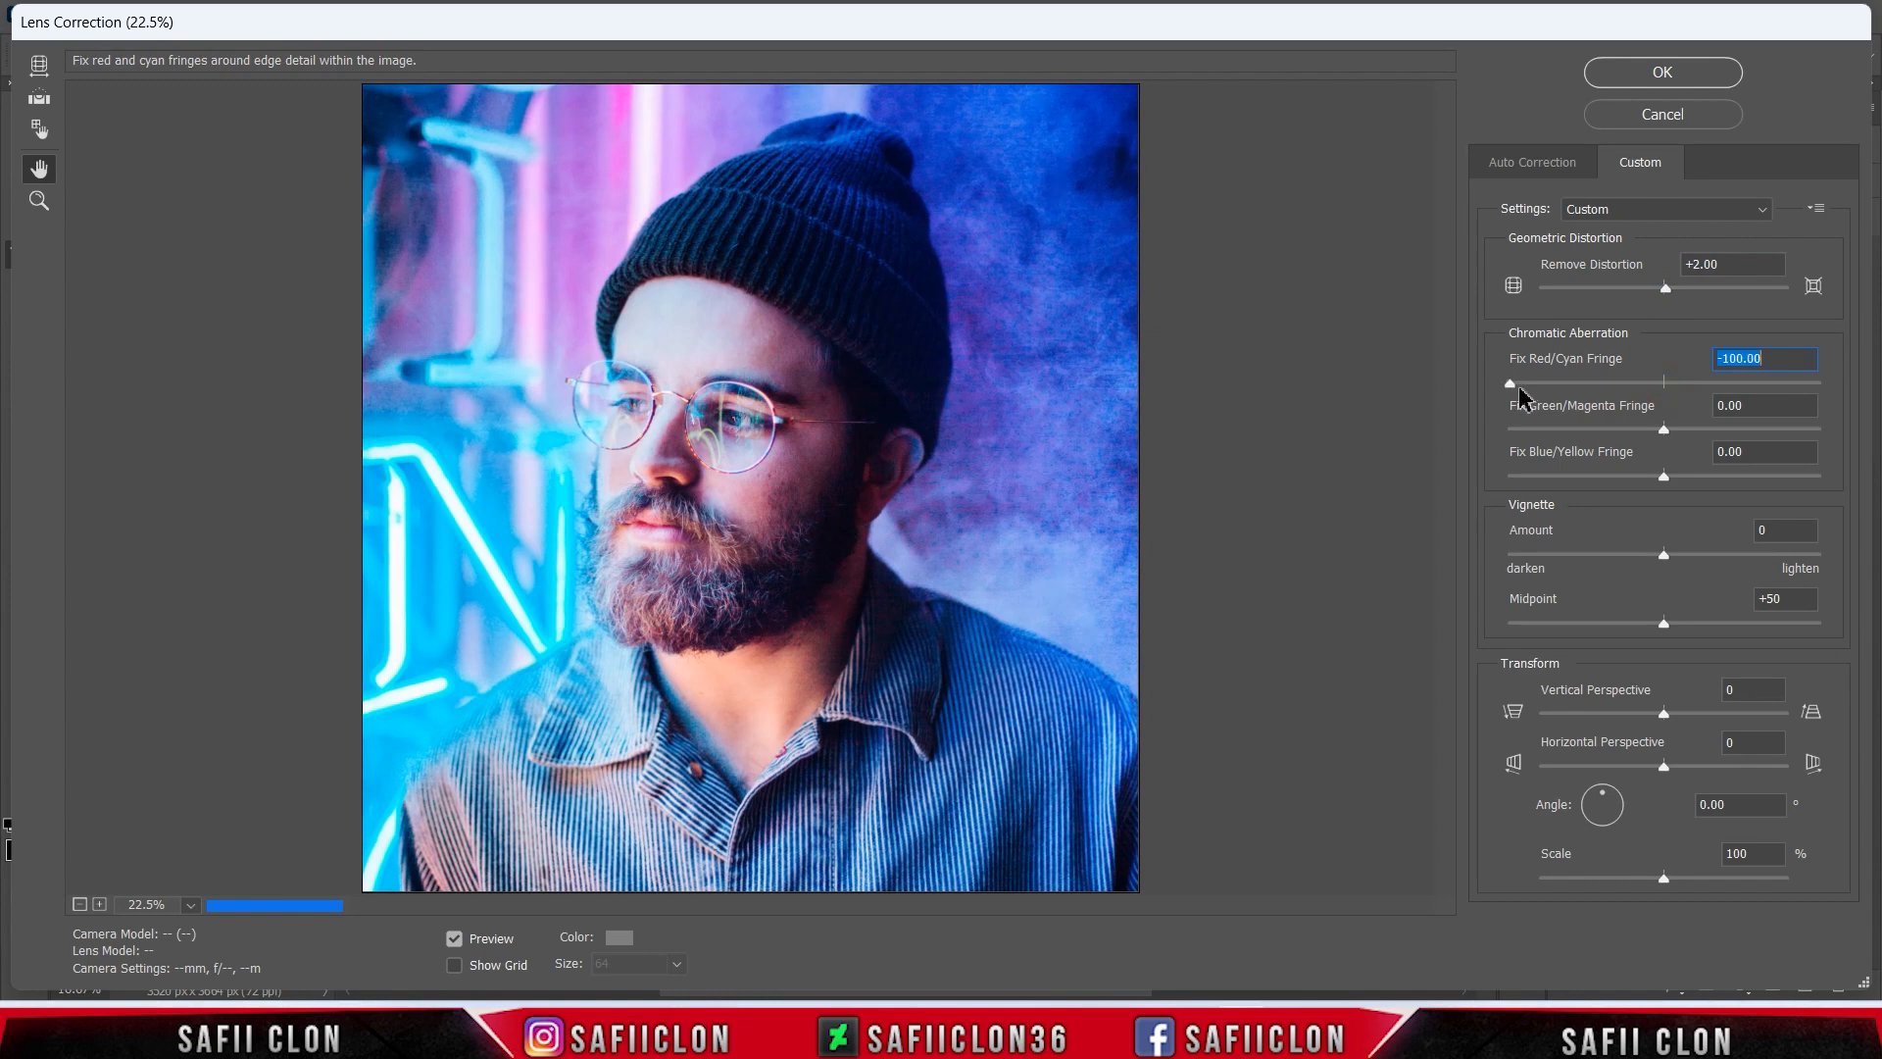
drag(1663, 475, 1821, 481)
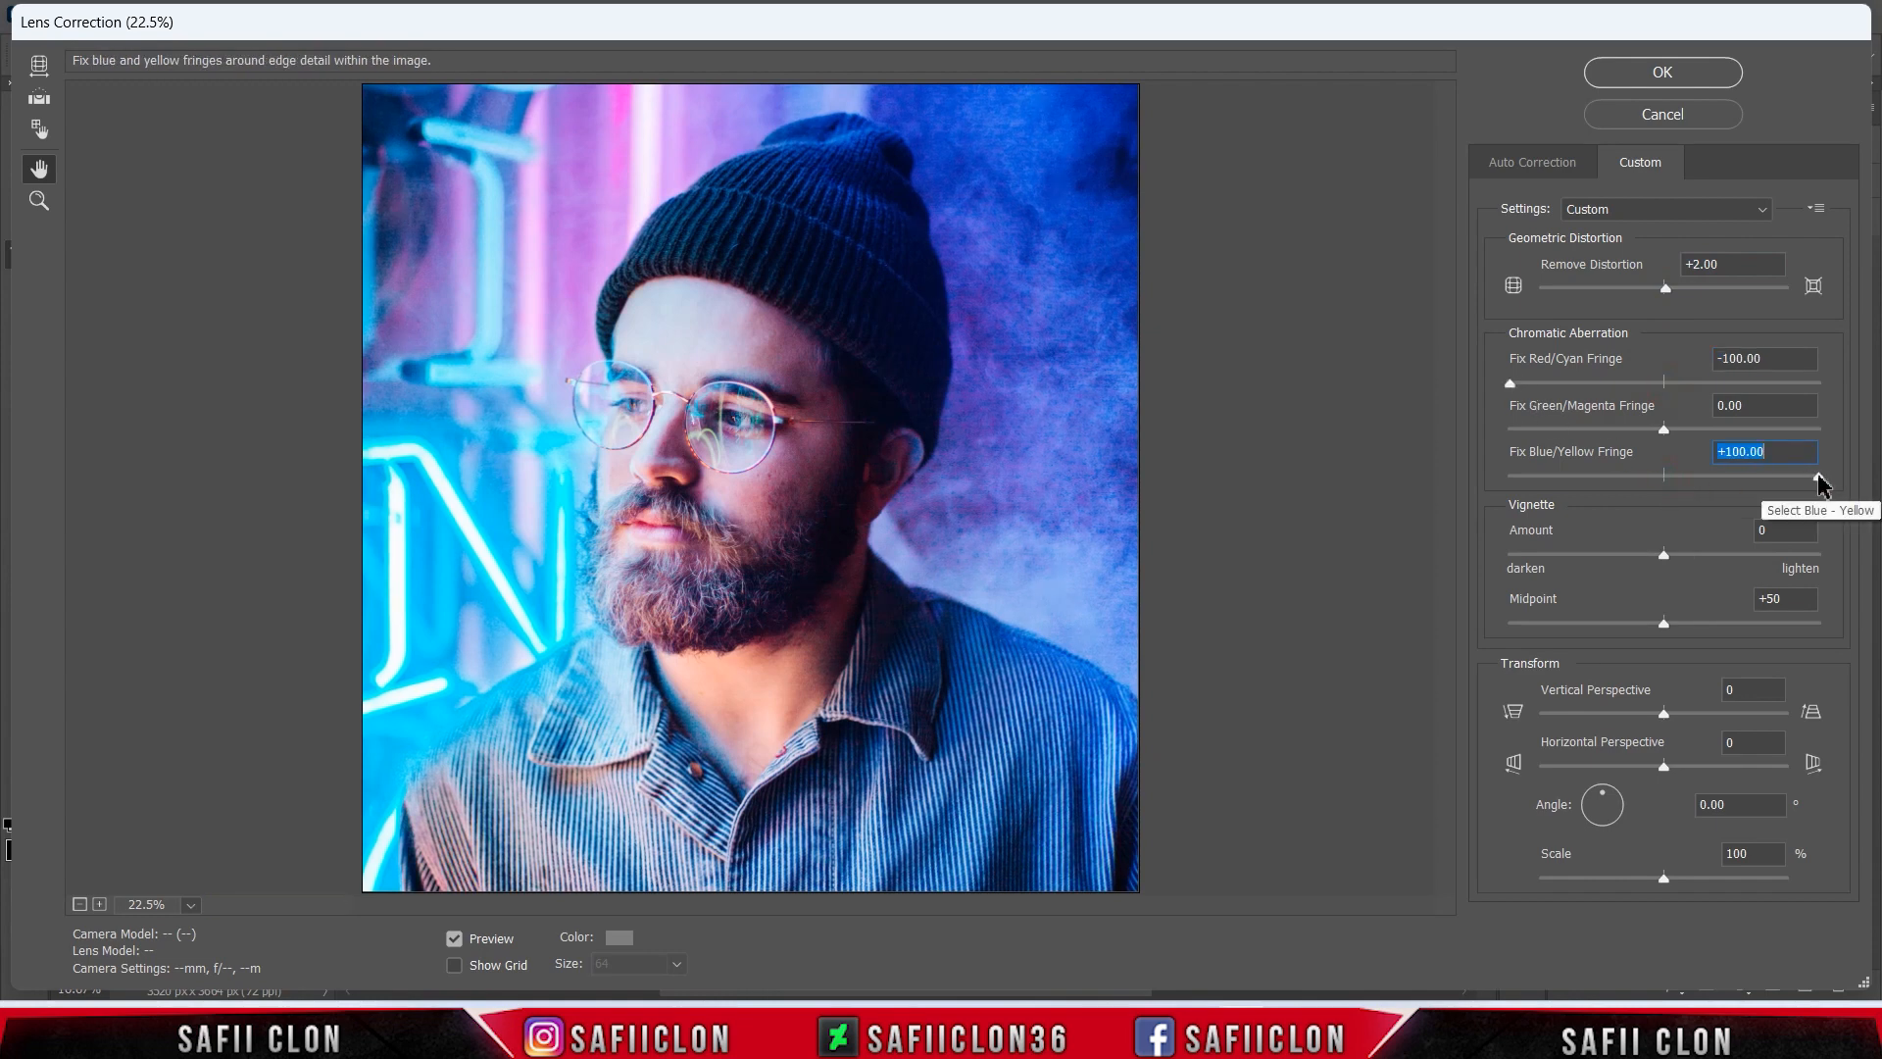
Set the vignette amount to -31 and midpoint to +100, apply the Lens Correction, and compare EDIT with ORIGINAL.
drag(1664, 554, 1622, 552)
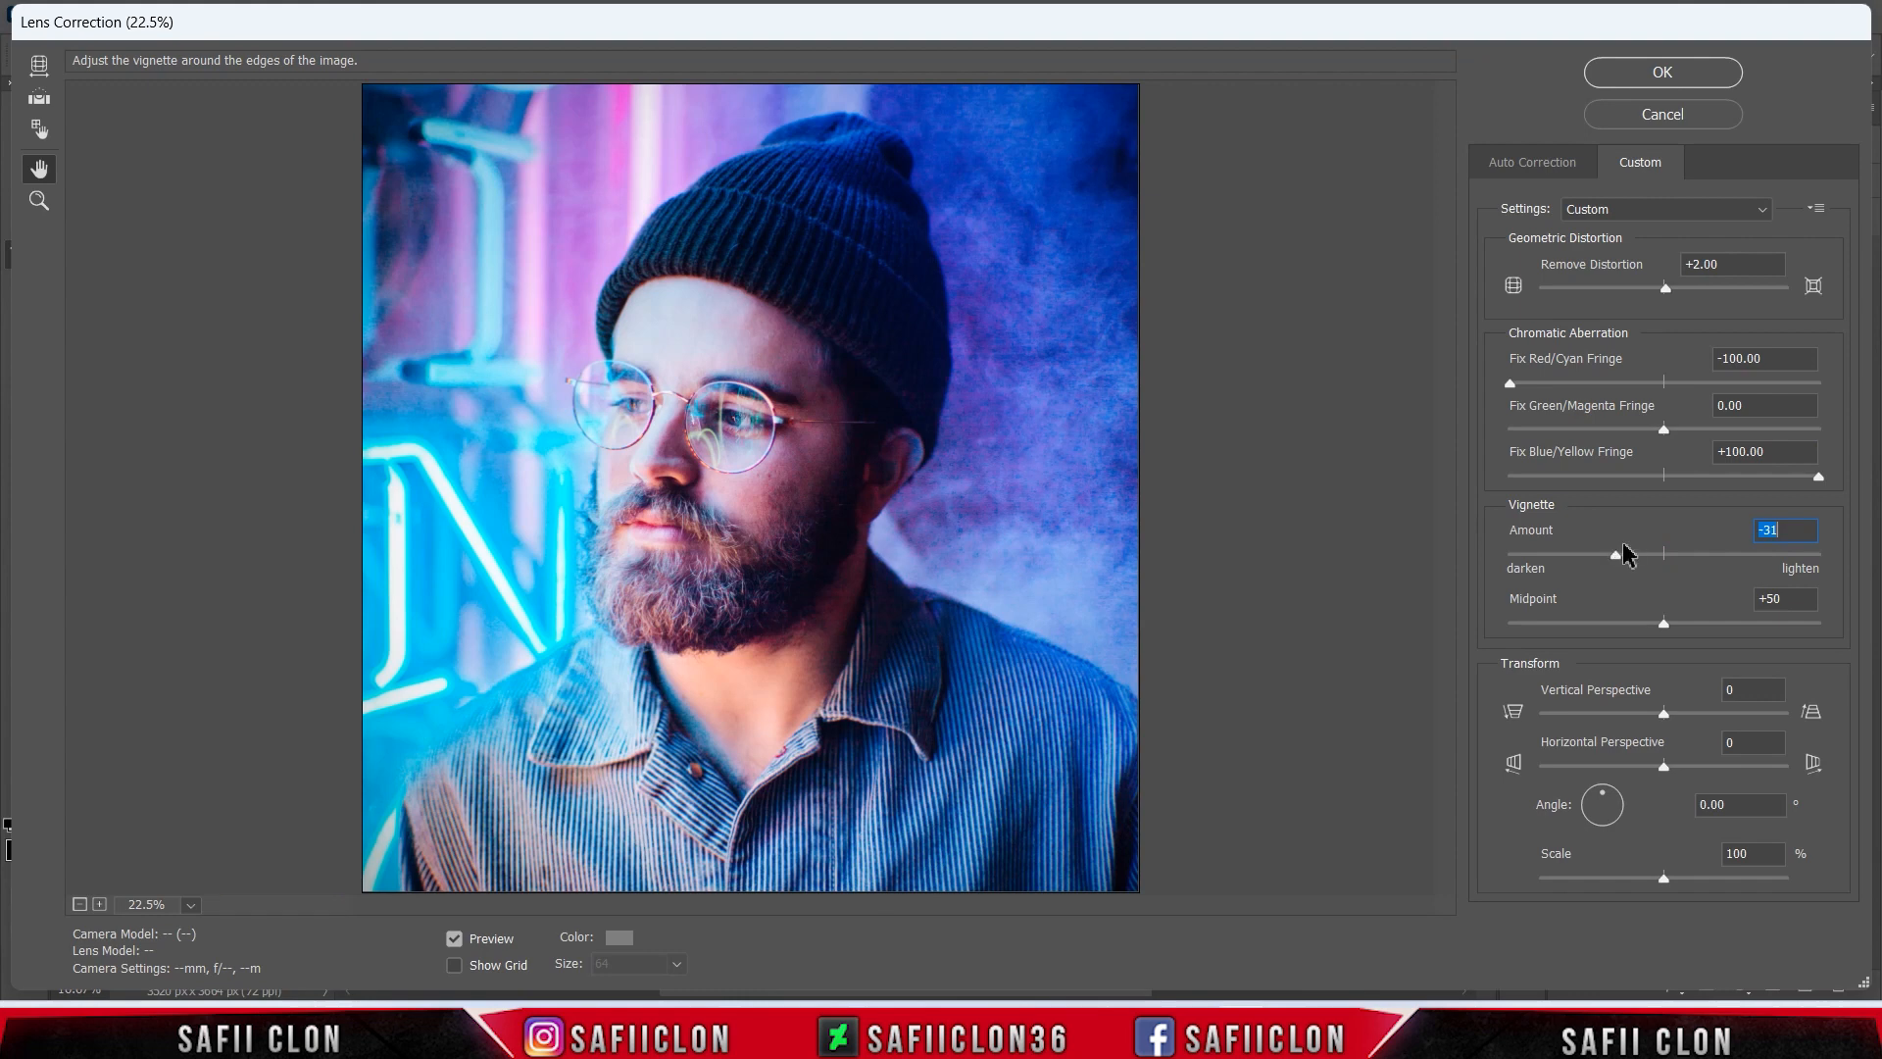
click(1684, 624)
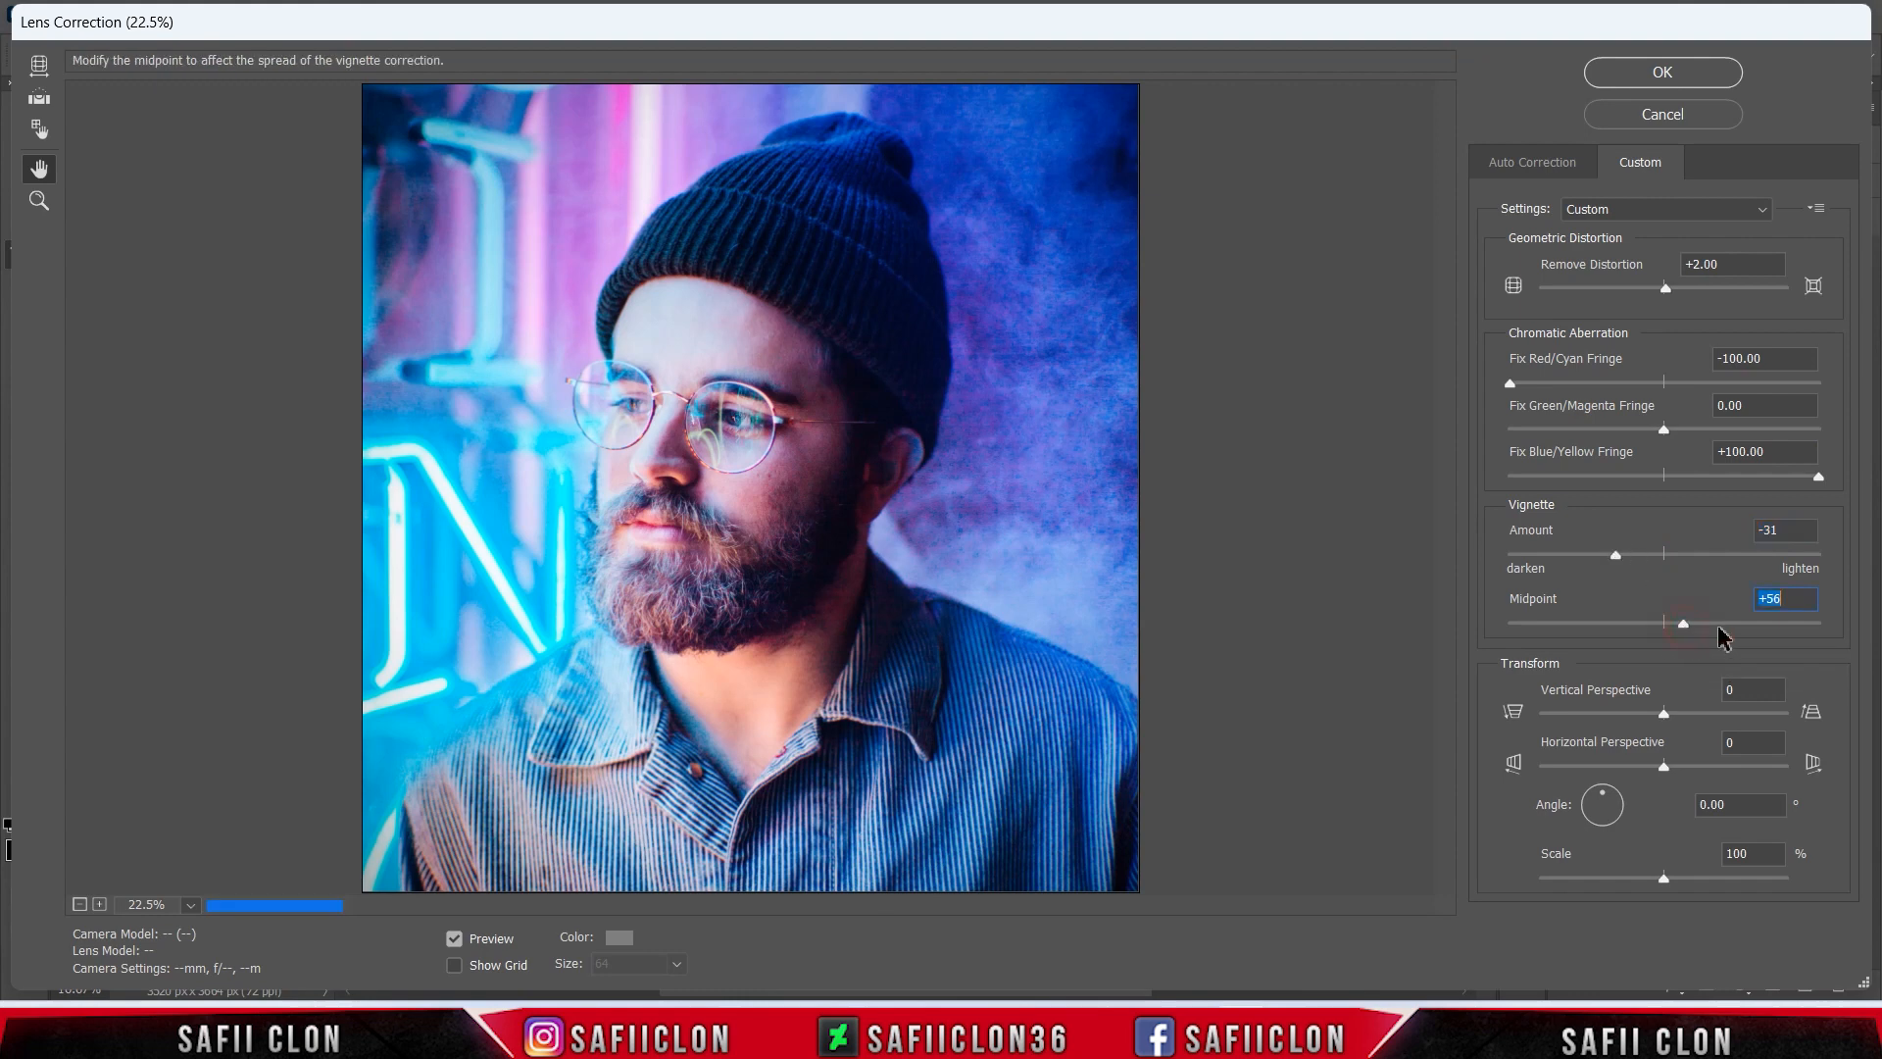
drag(1795, 624, 1818, 620)
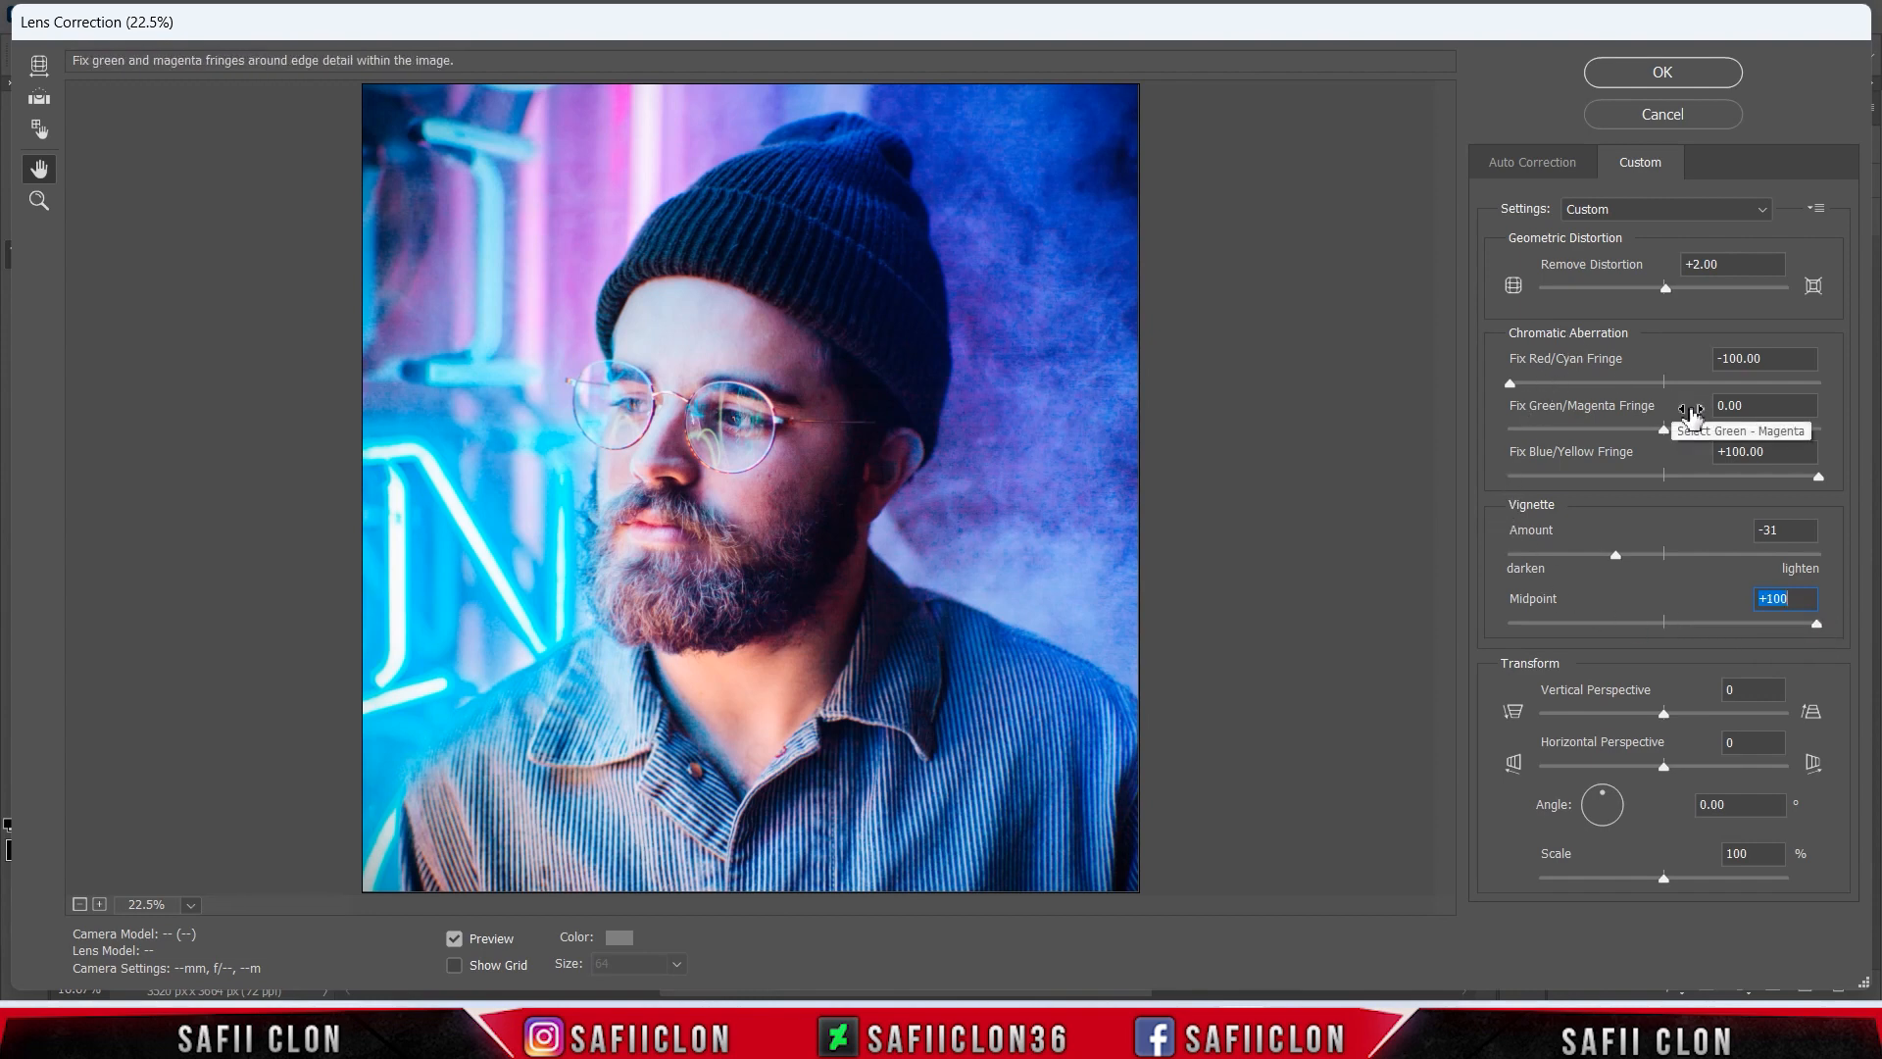
click(1662, 74)
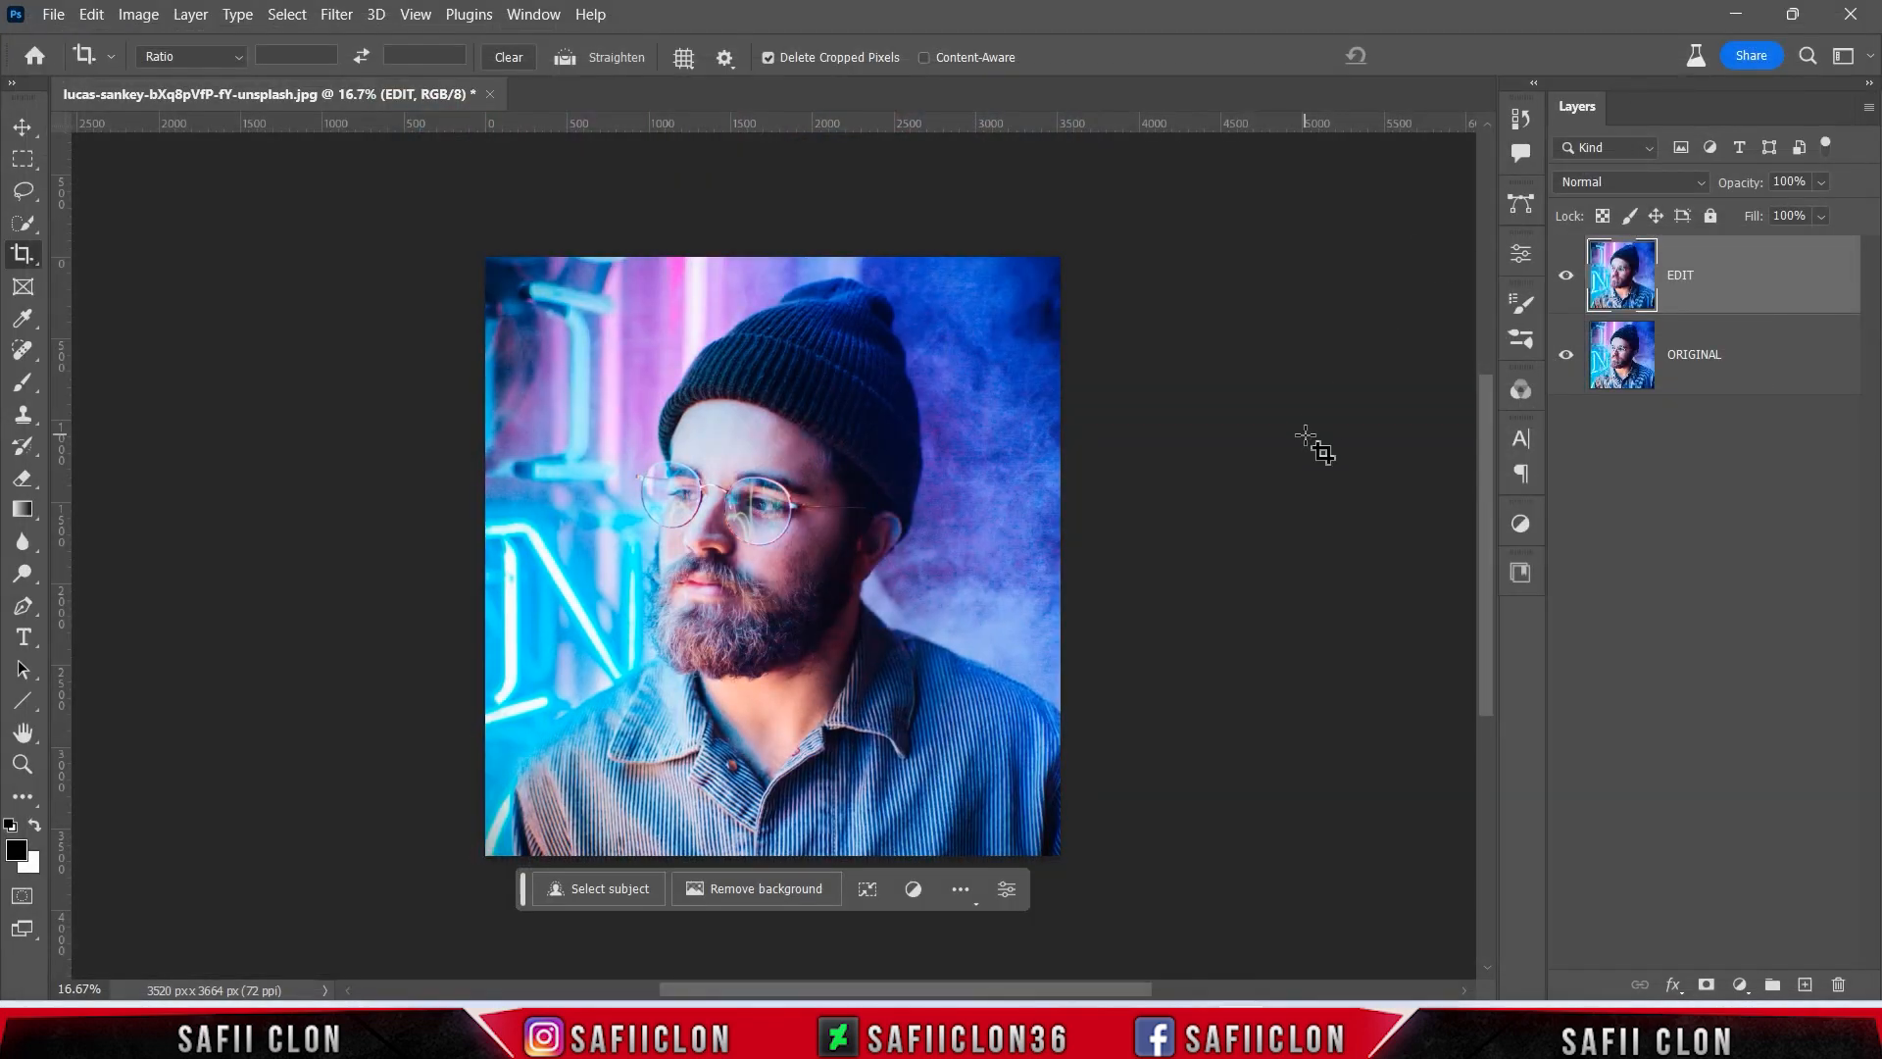
click(1569, 281)
click(1569, 281)
click(1570, 281)
click(1570, 281)
Reapply the last Lens Correction to the EDIT layer nine more times and compare it with the ORIGINAL layer.
click(337, 16)
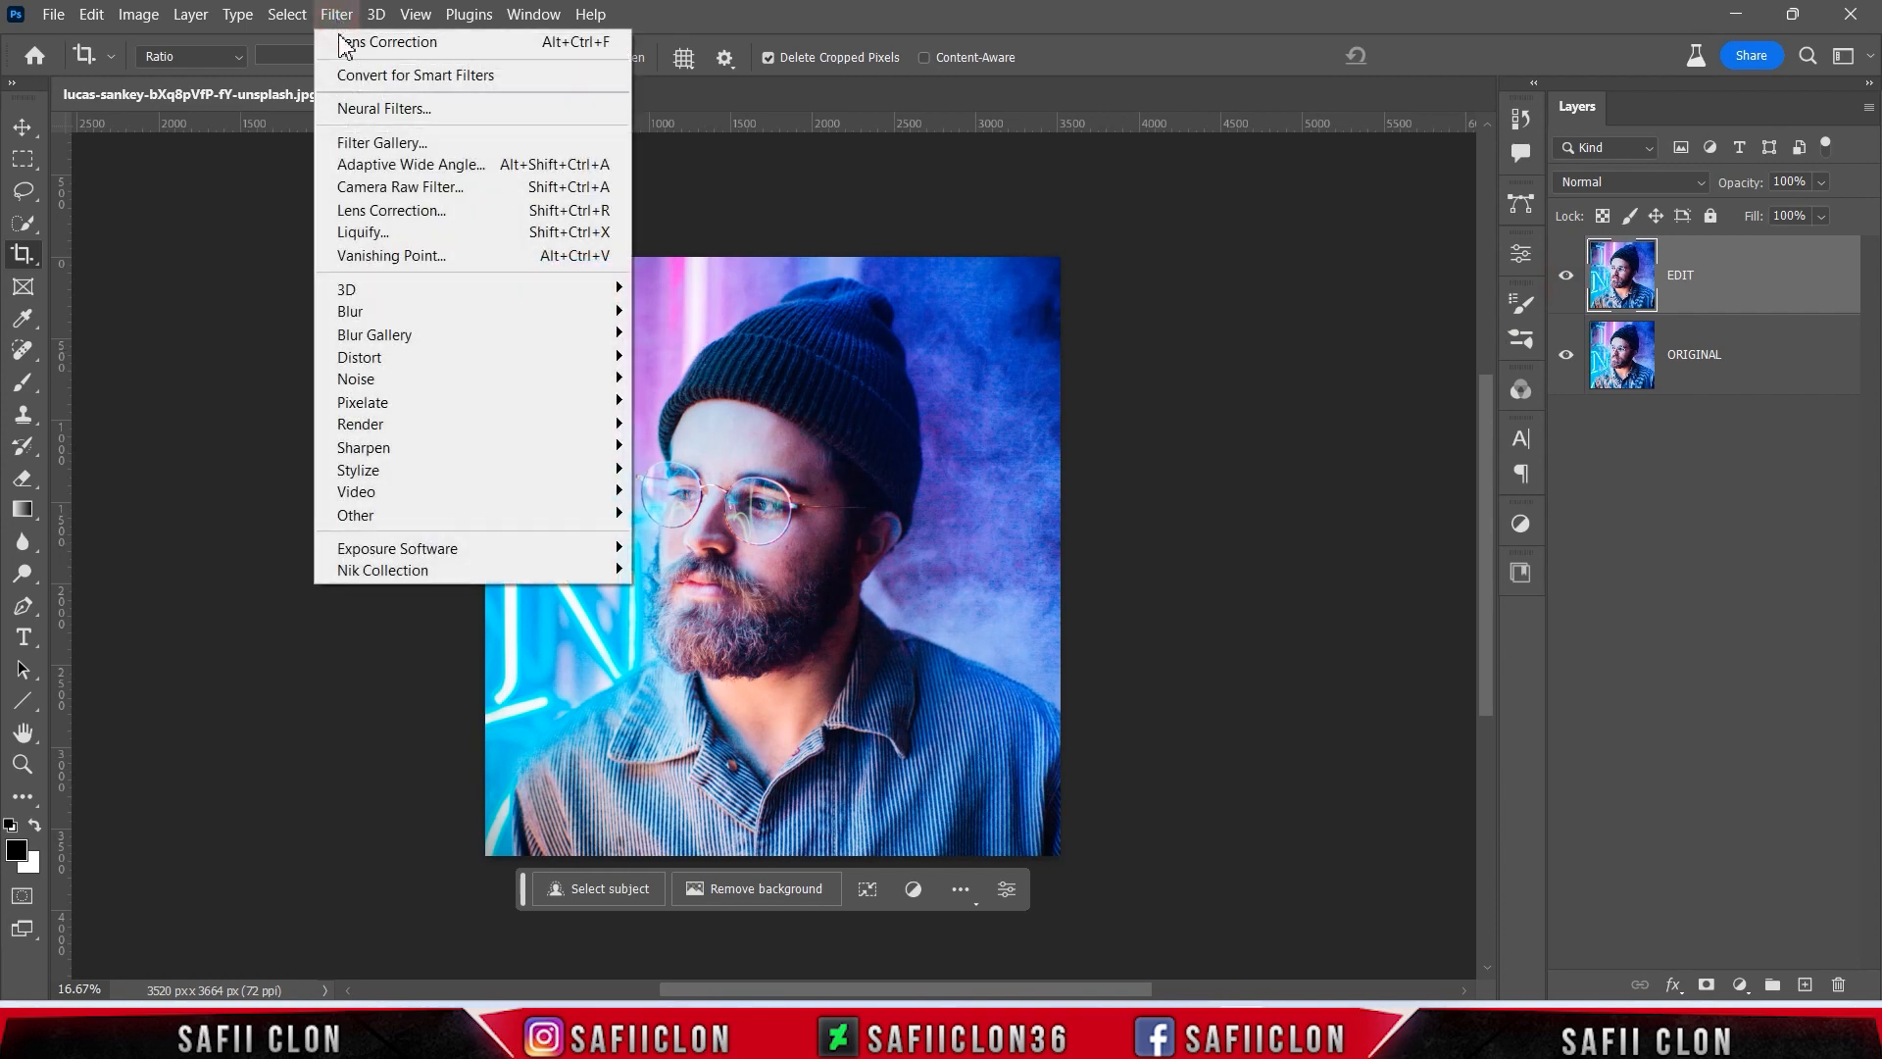
click(443, 45)
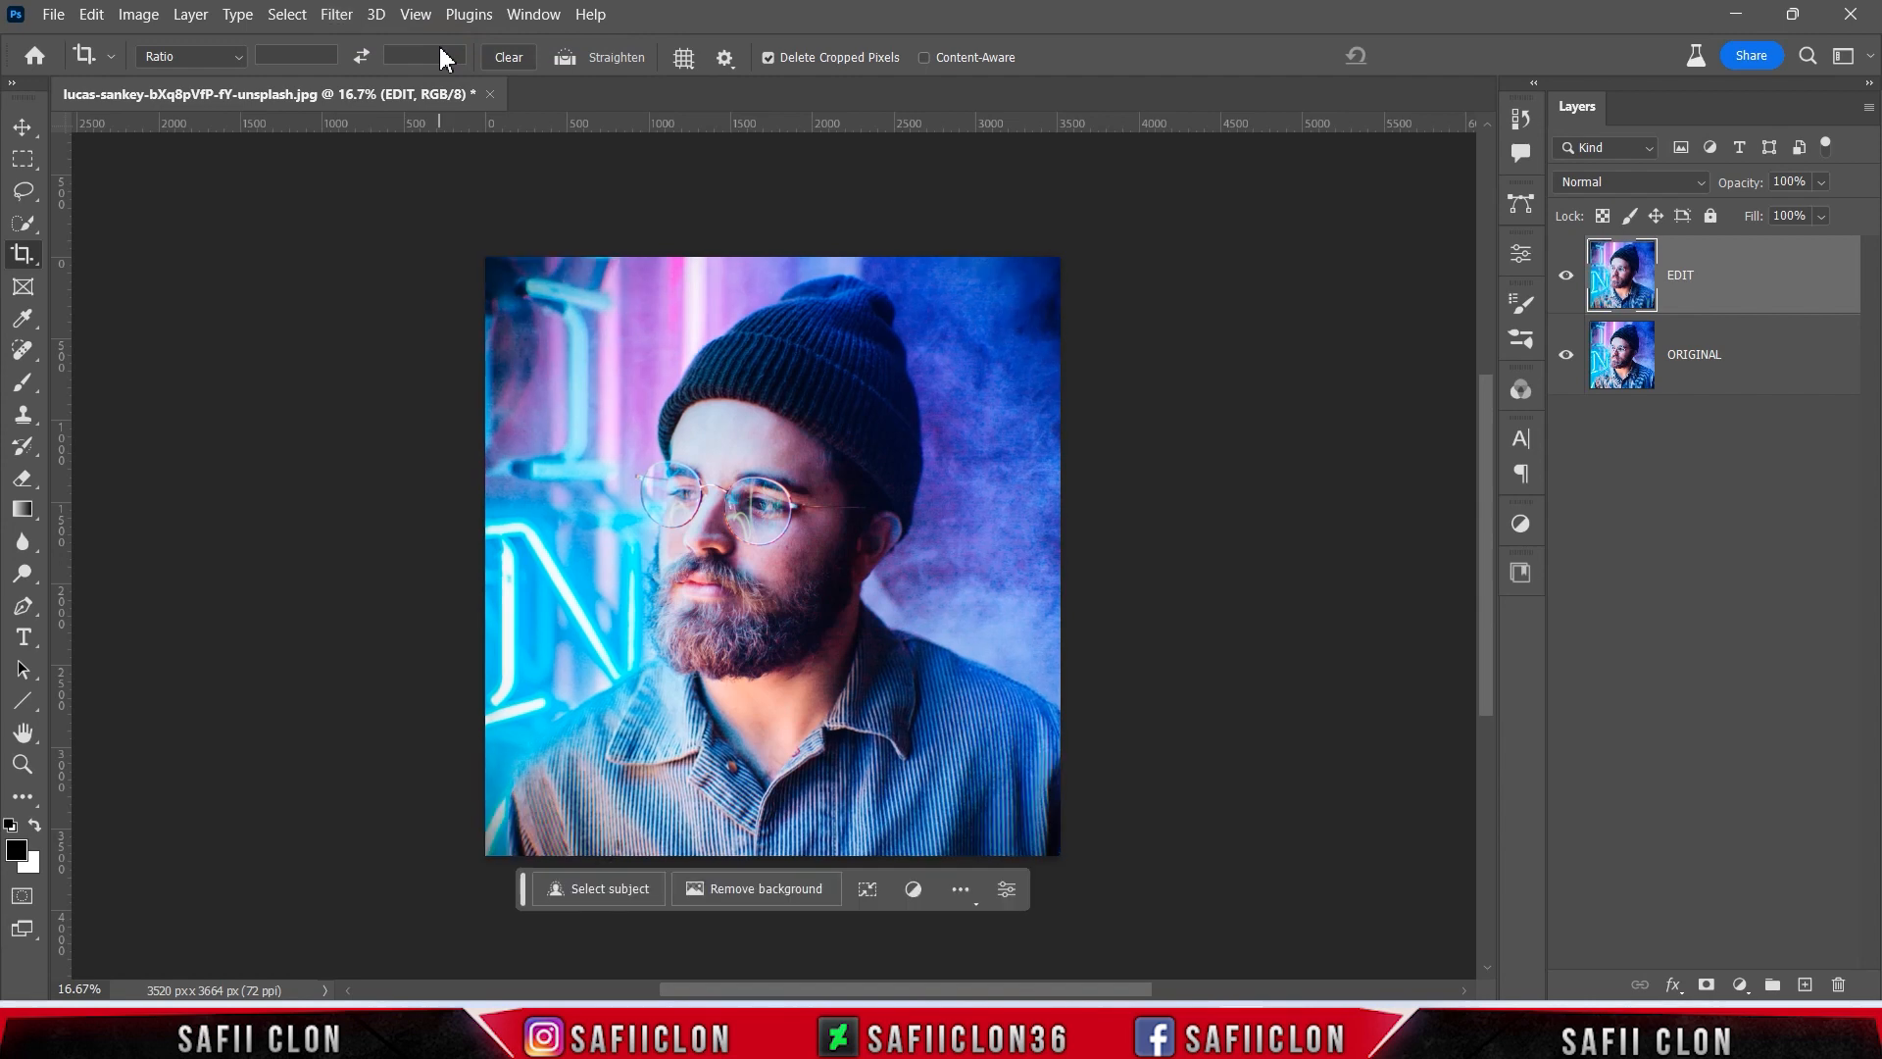
click(343, 19)
click(436, 43)
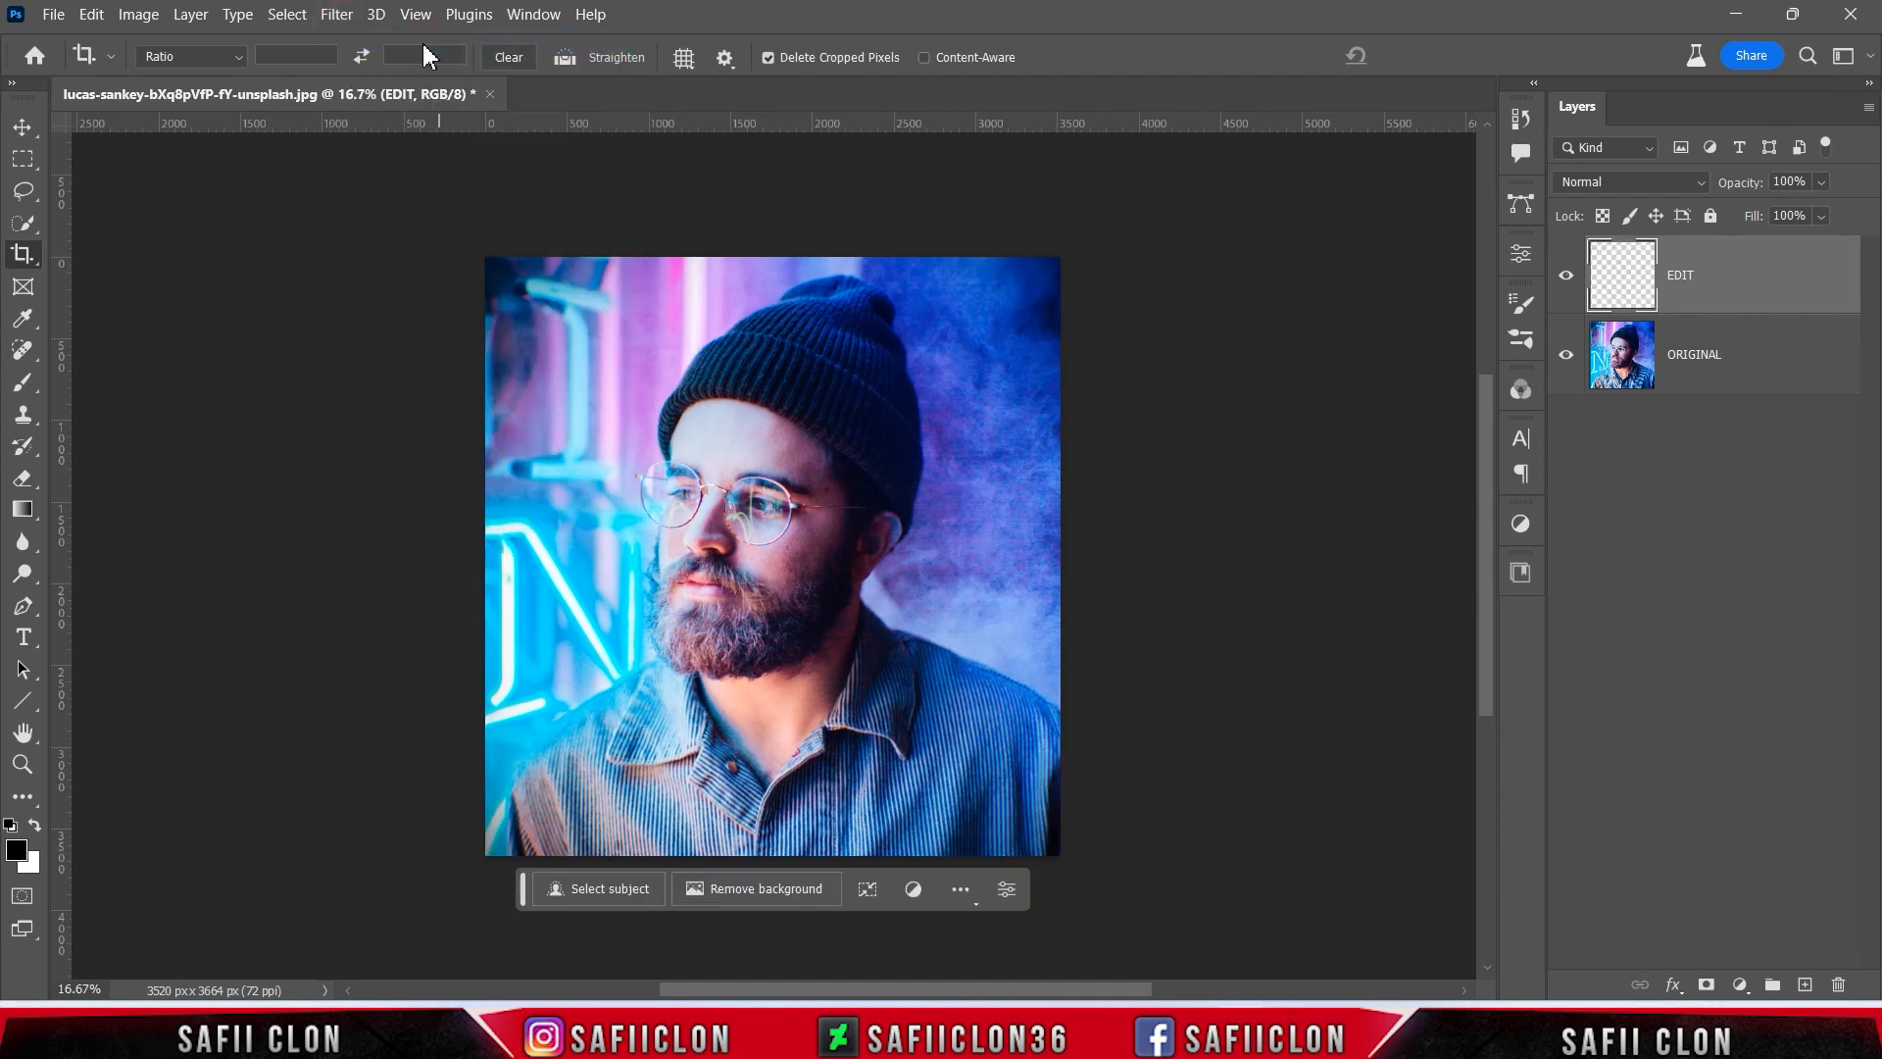
click(338, 14)
click(424, 43)
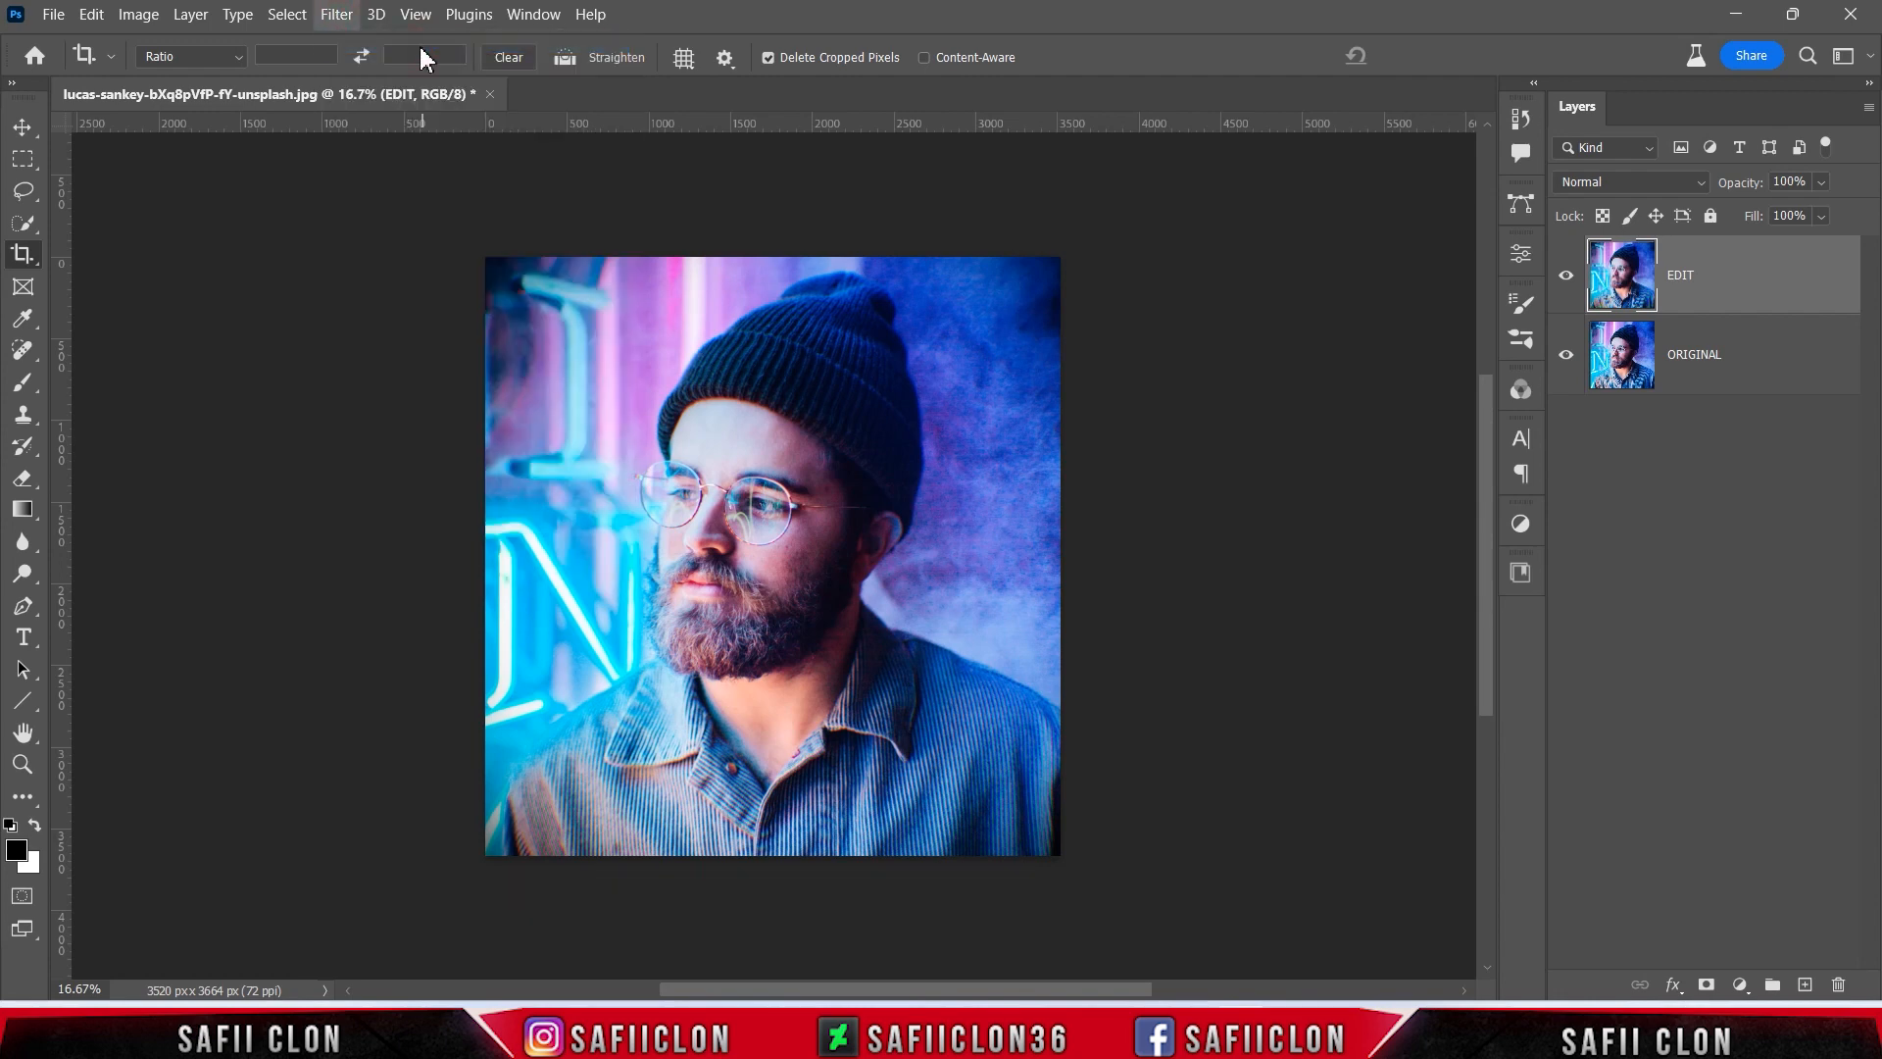
click(343, 15)
click(422, 43)
click(339, 15)
click(422, 43)
click(338, 15)
click(403, 46)
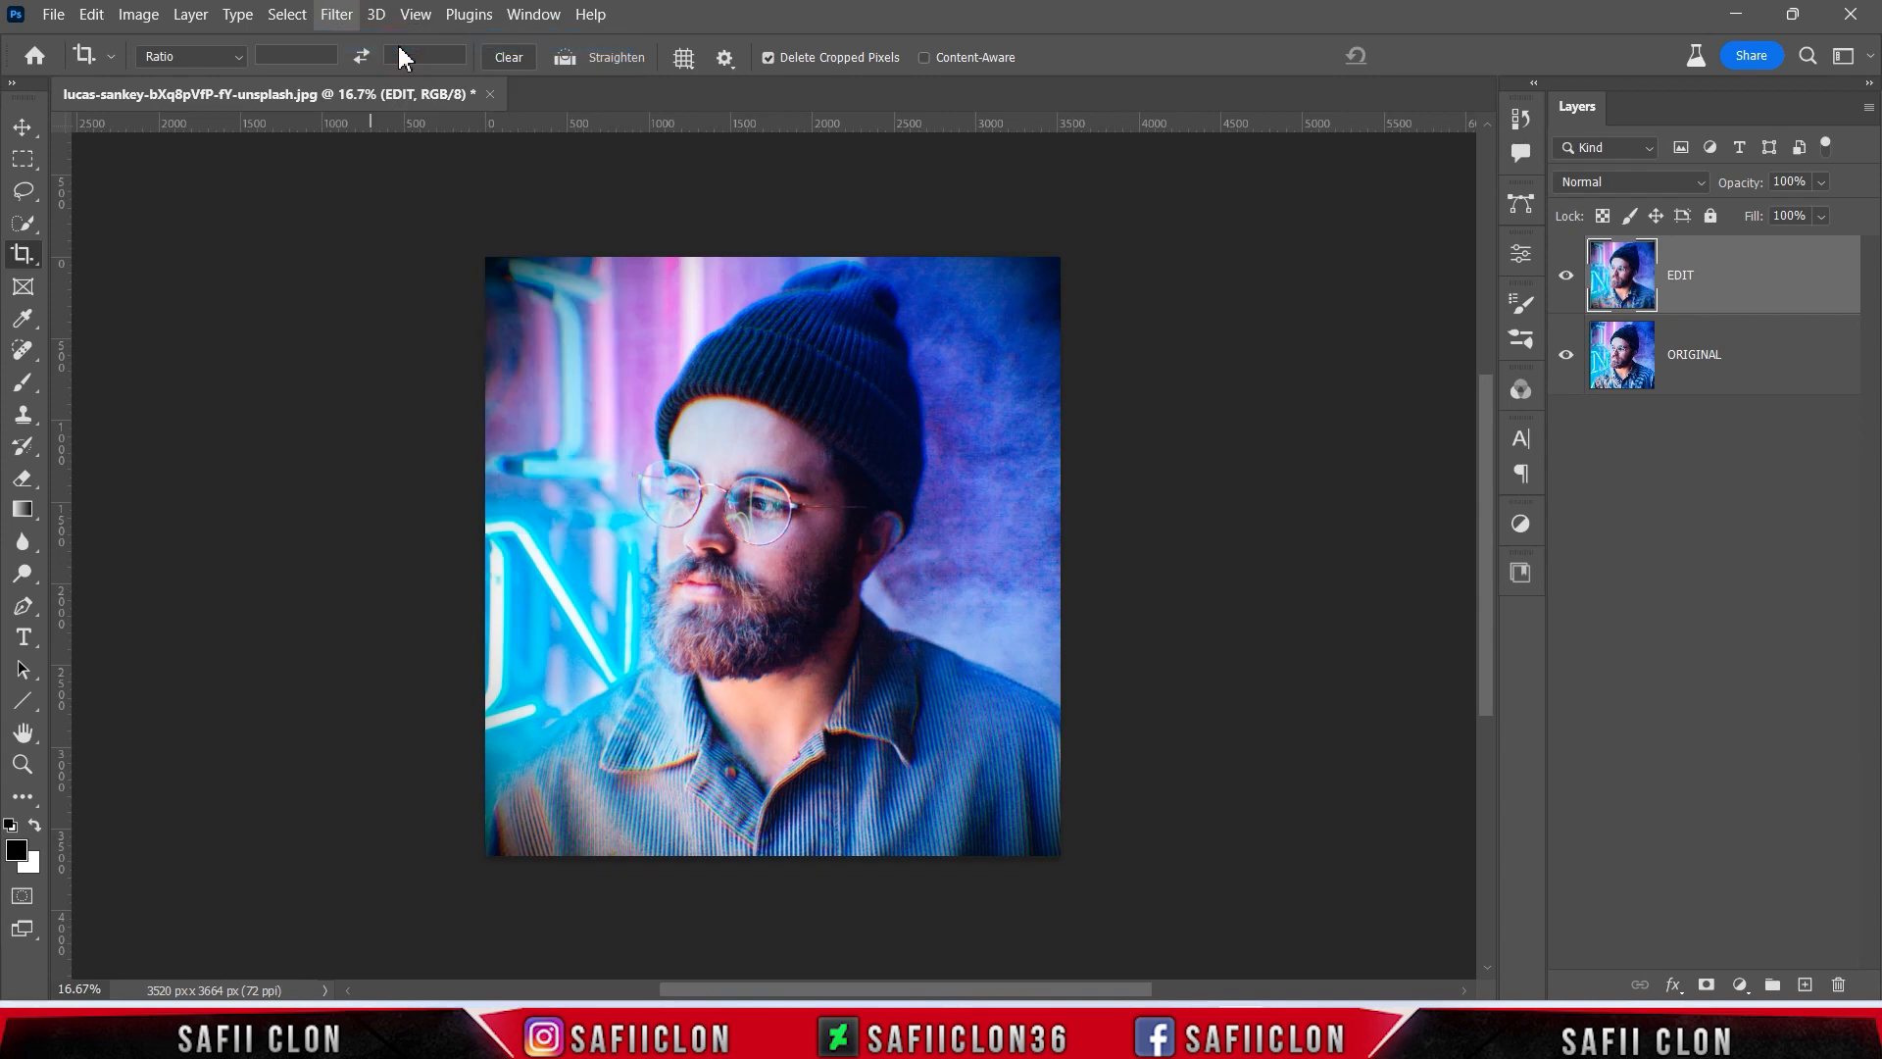
click(338, 15)
click(387, 43)
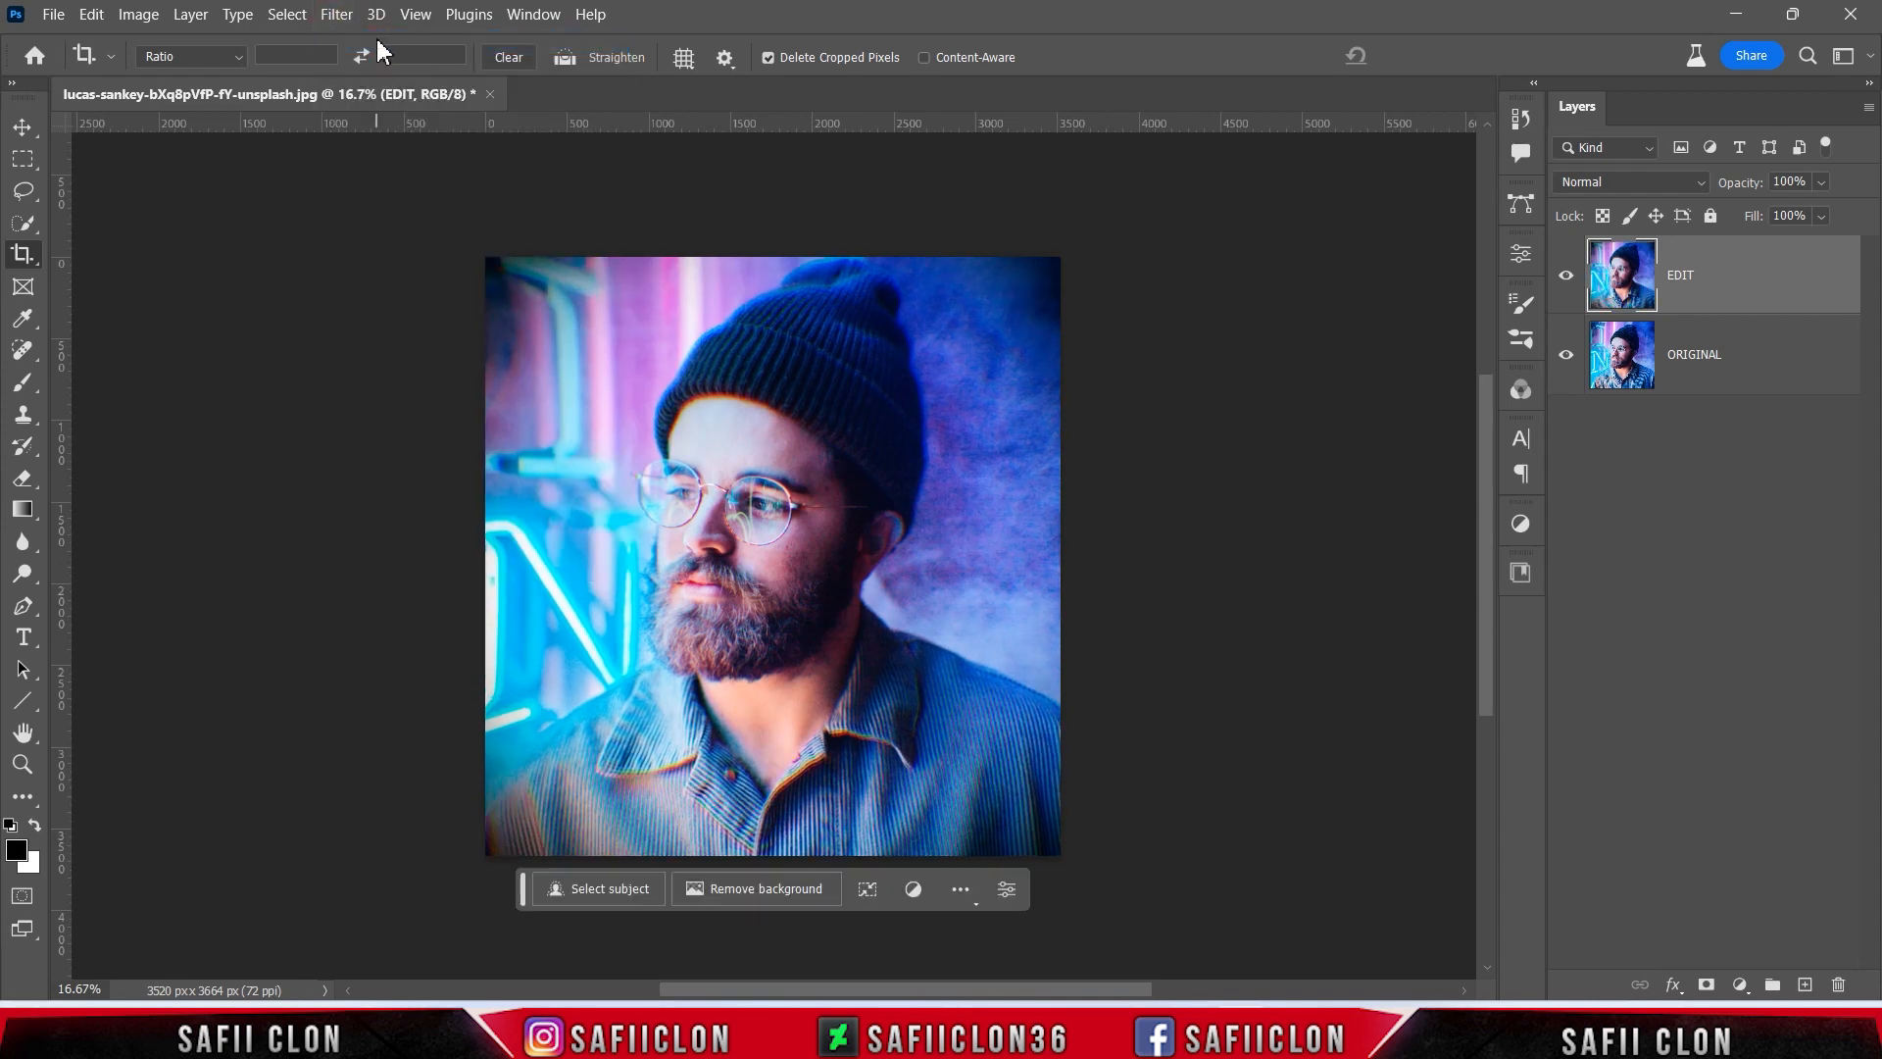
click(348, 12)
click(390, 39)
click(338, 14)
click(376, 45)
click(1565, 277)
click(1565, 278)
click(1565, 278)
click(1565, 279)
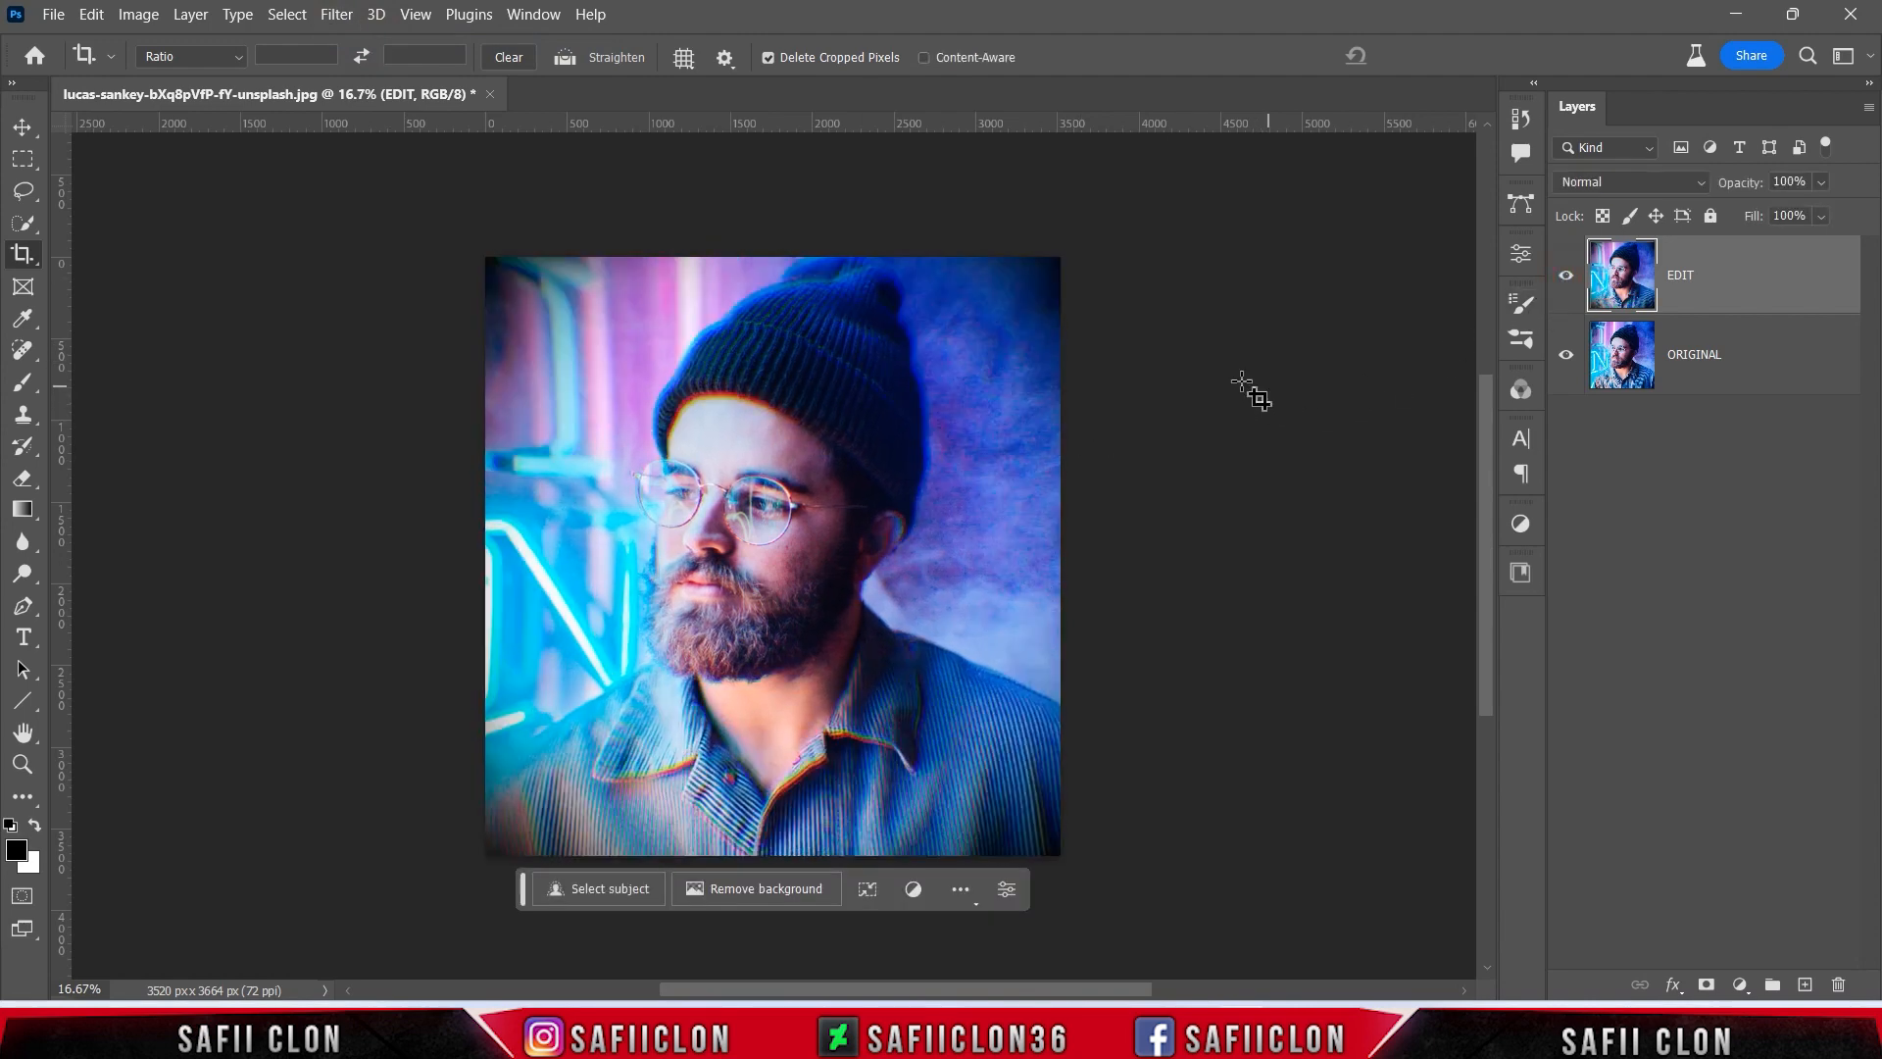
Apply a Radial Blur to the EDIT layer with amount 8, Zoom method and Best quality.
click(336, 14)
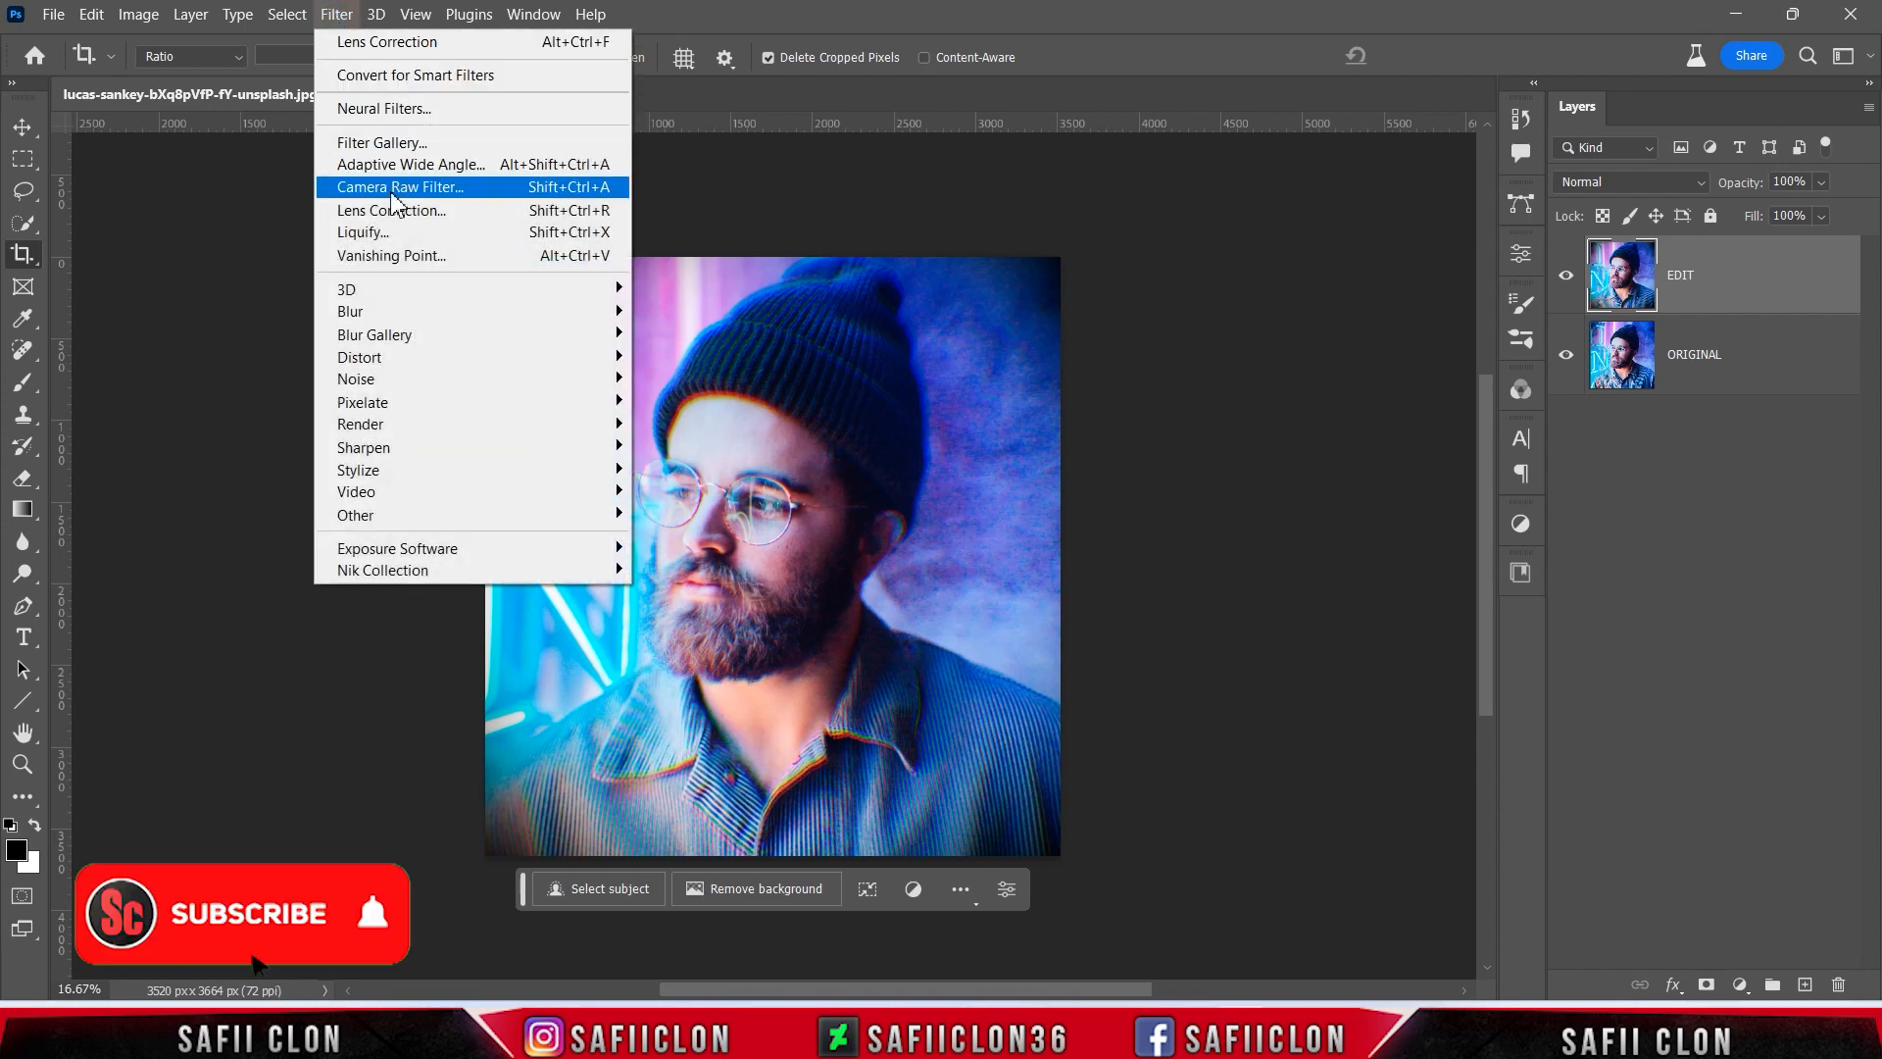
mouse_move(510, 311)
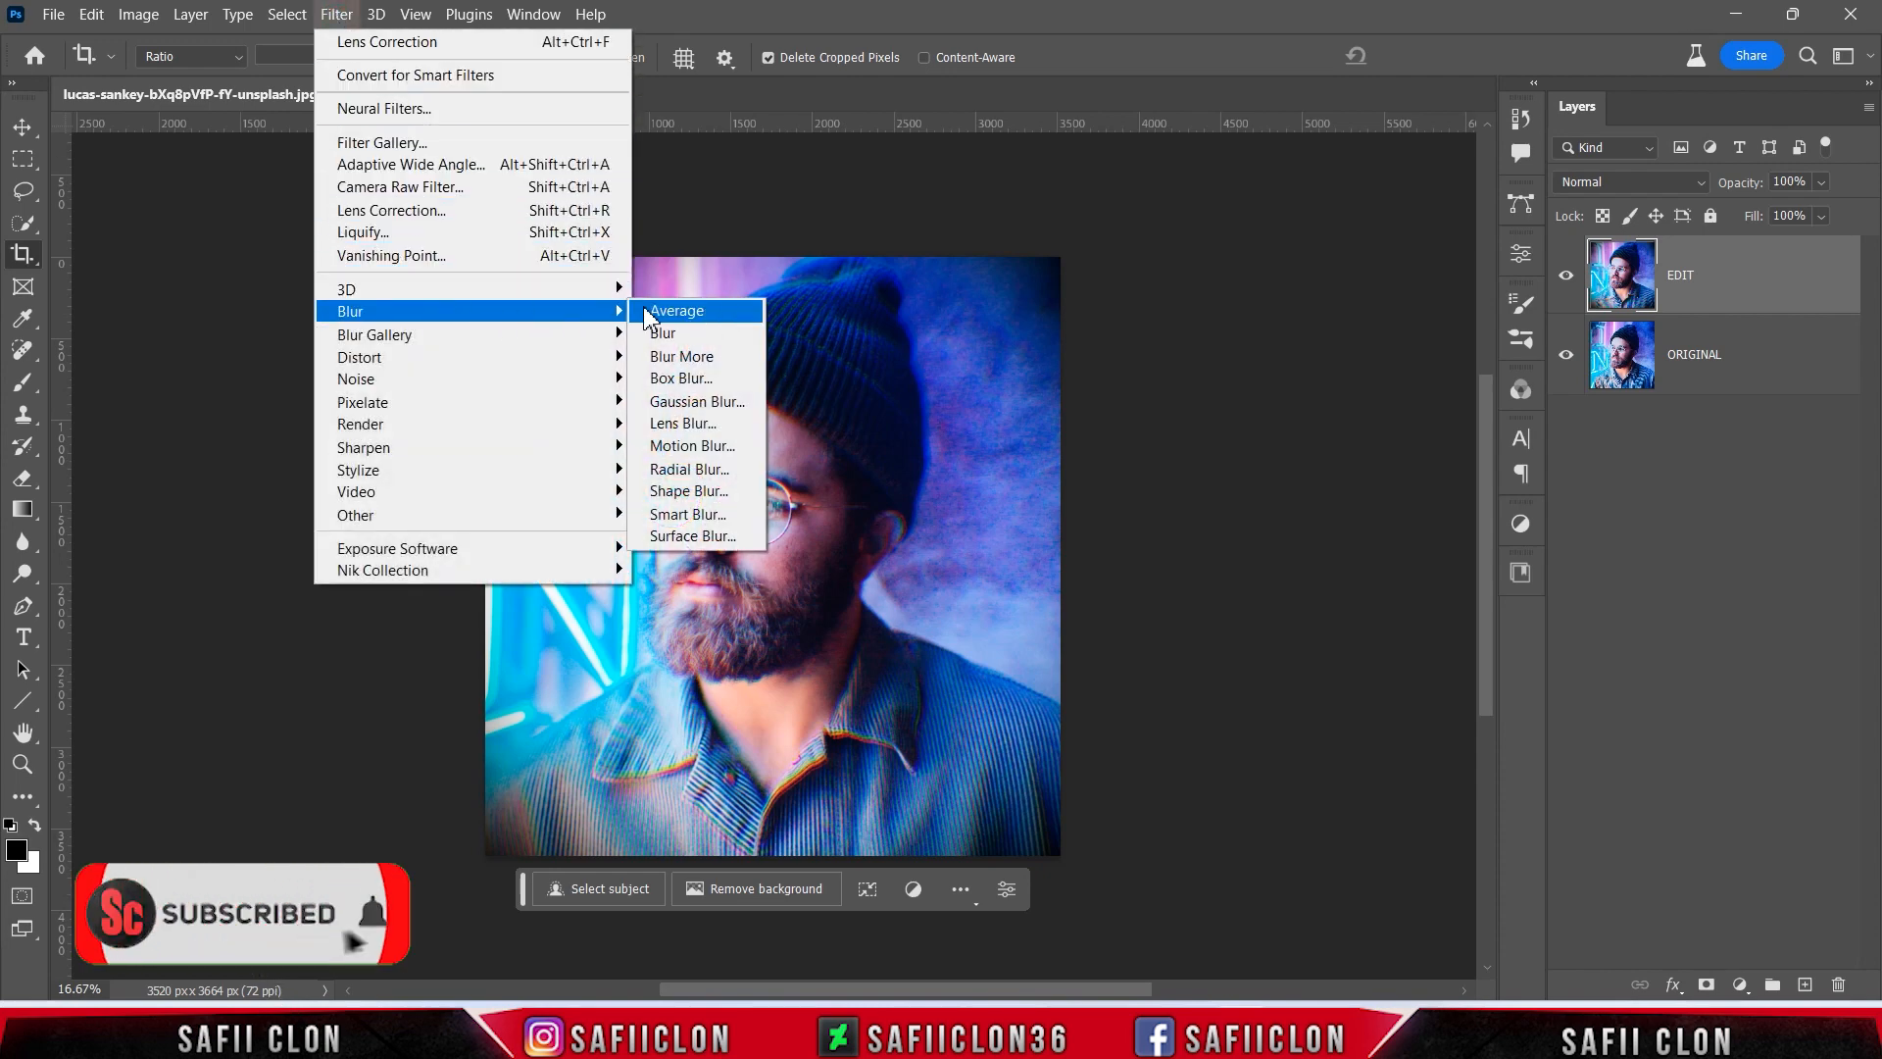
click(689, 469)
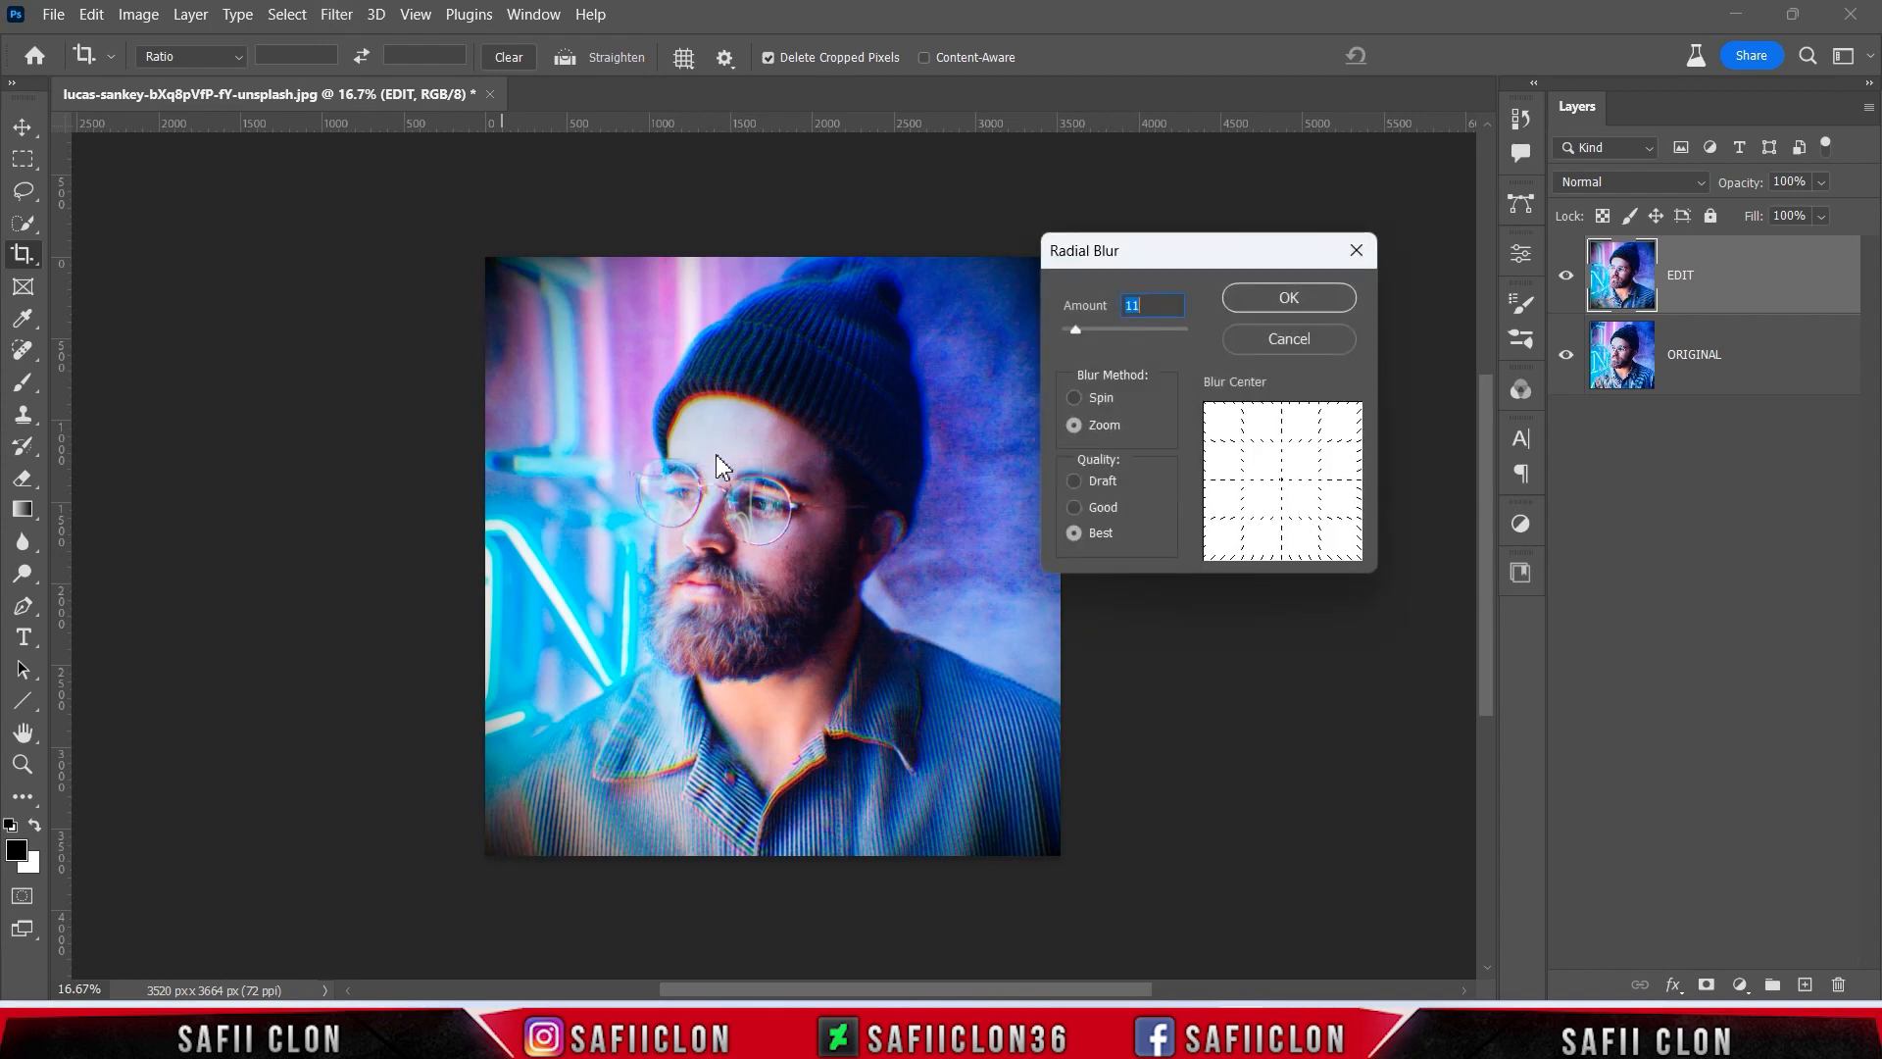
drag(1180, 250, 1233, 290)
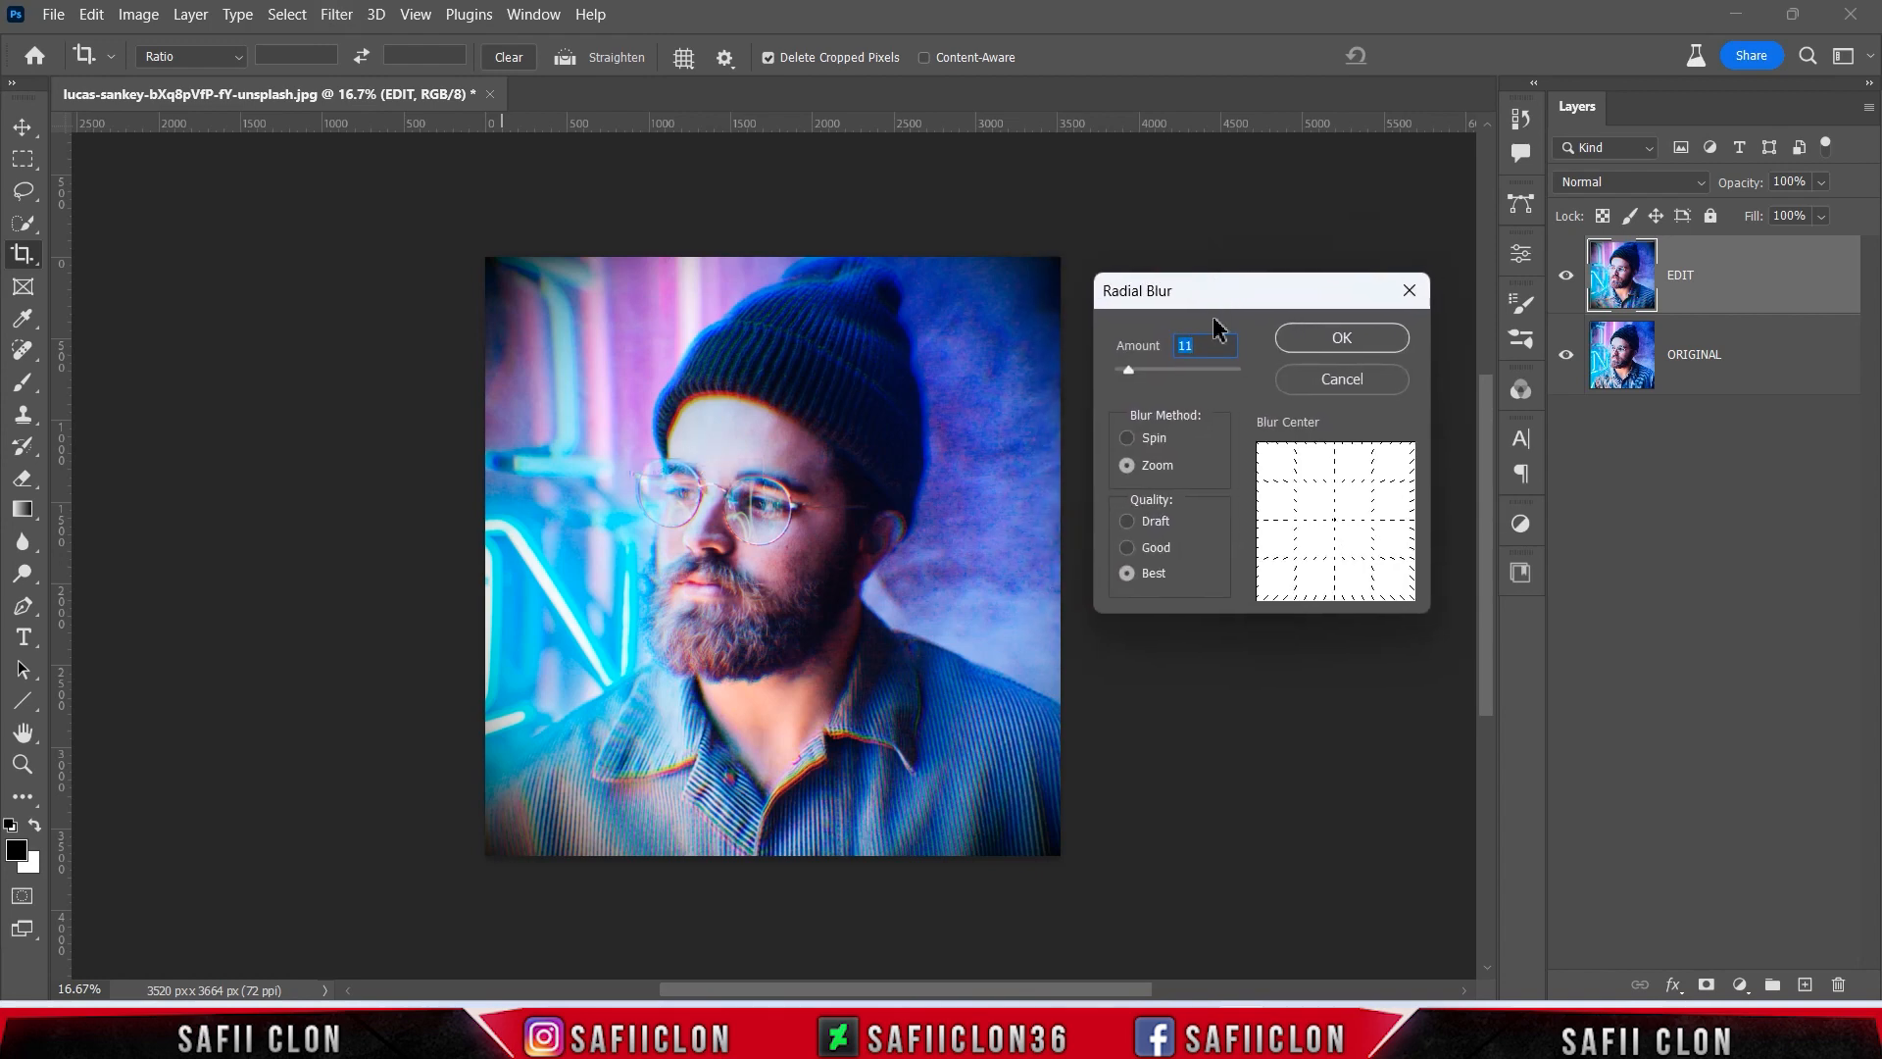
drag(1126, 370, 1123, 370)
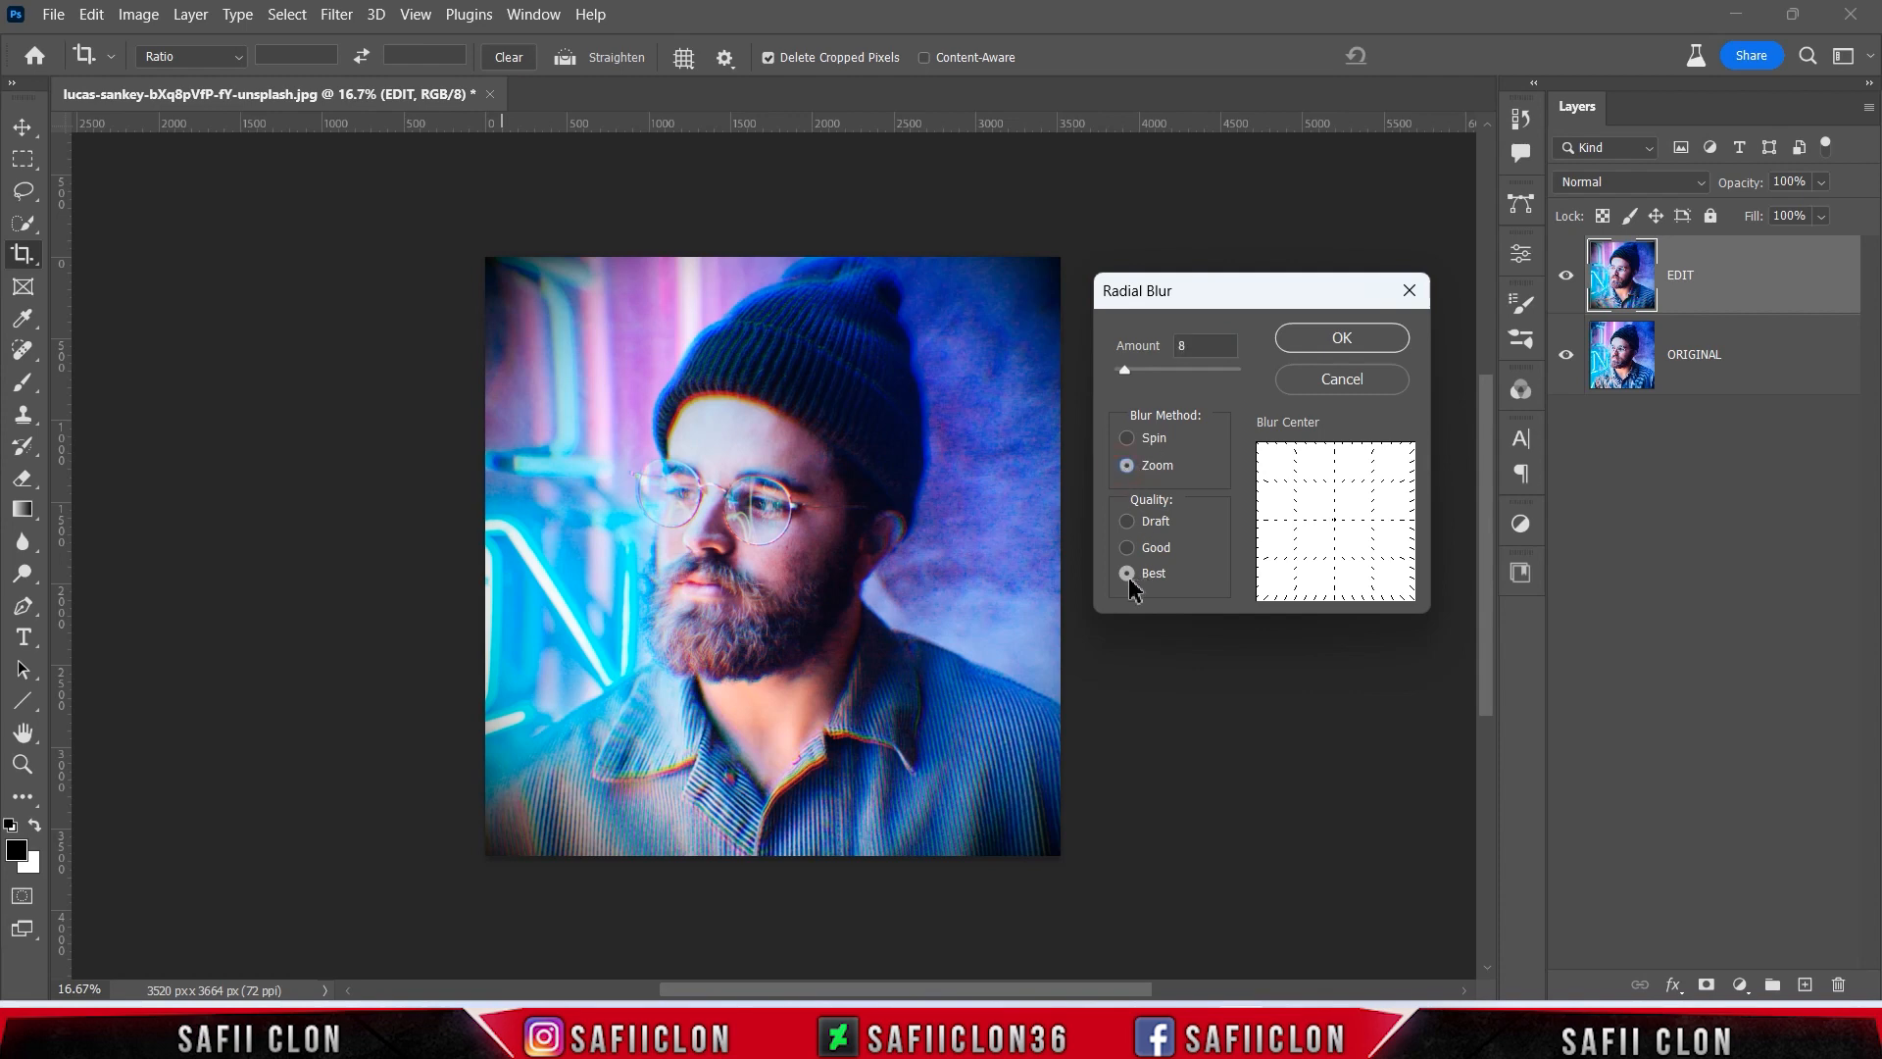
click(1325, 353)
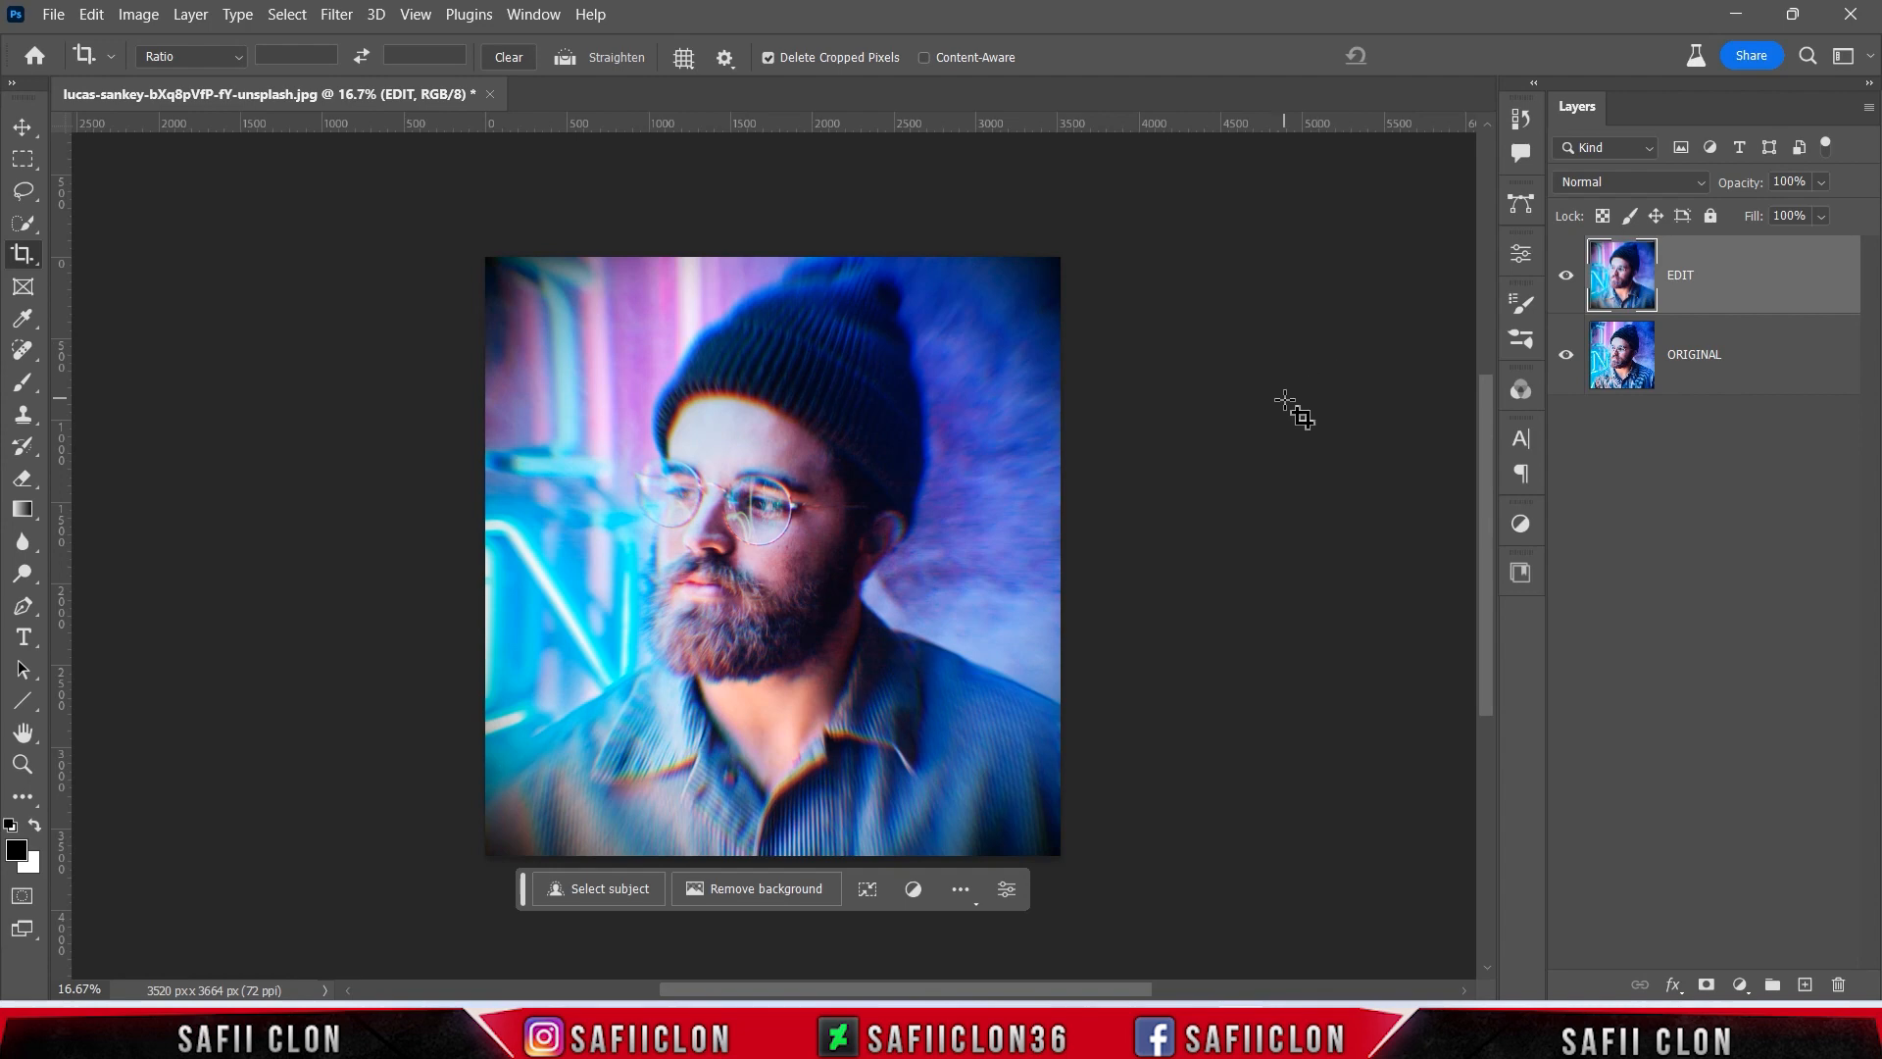
Open the blurred rainbow light image from the Lens Distortion folder and place it above EDIT in the portrait document.
click(54, 15)
click(102, 70)
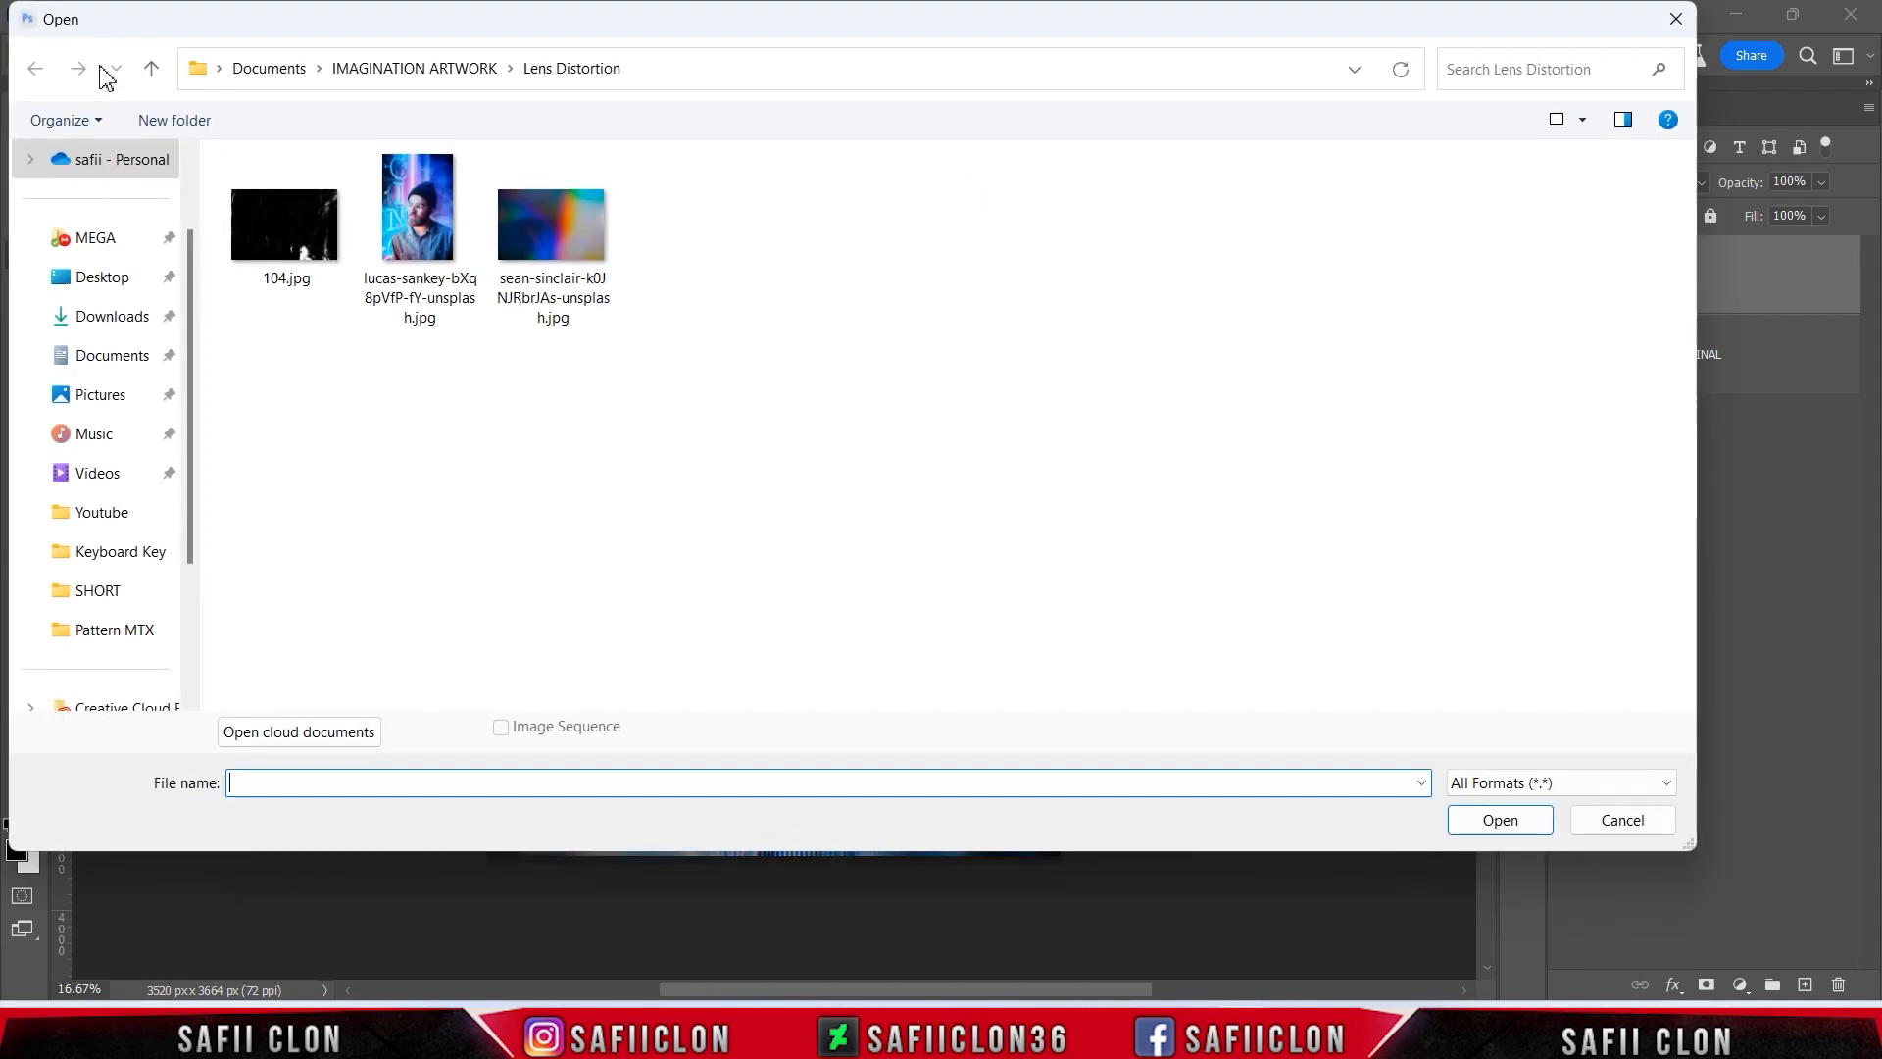
click(569, 276)
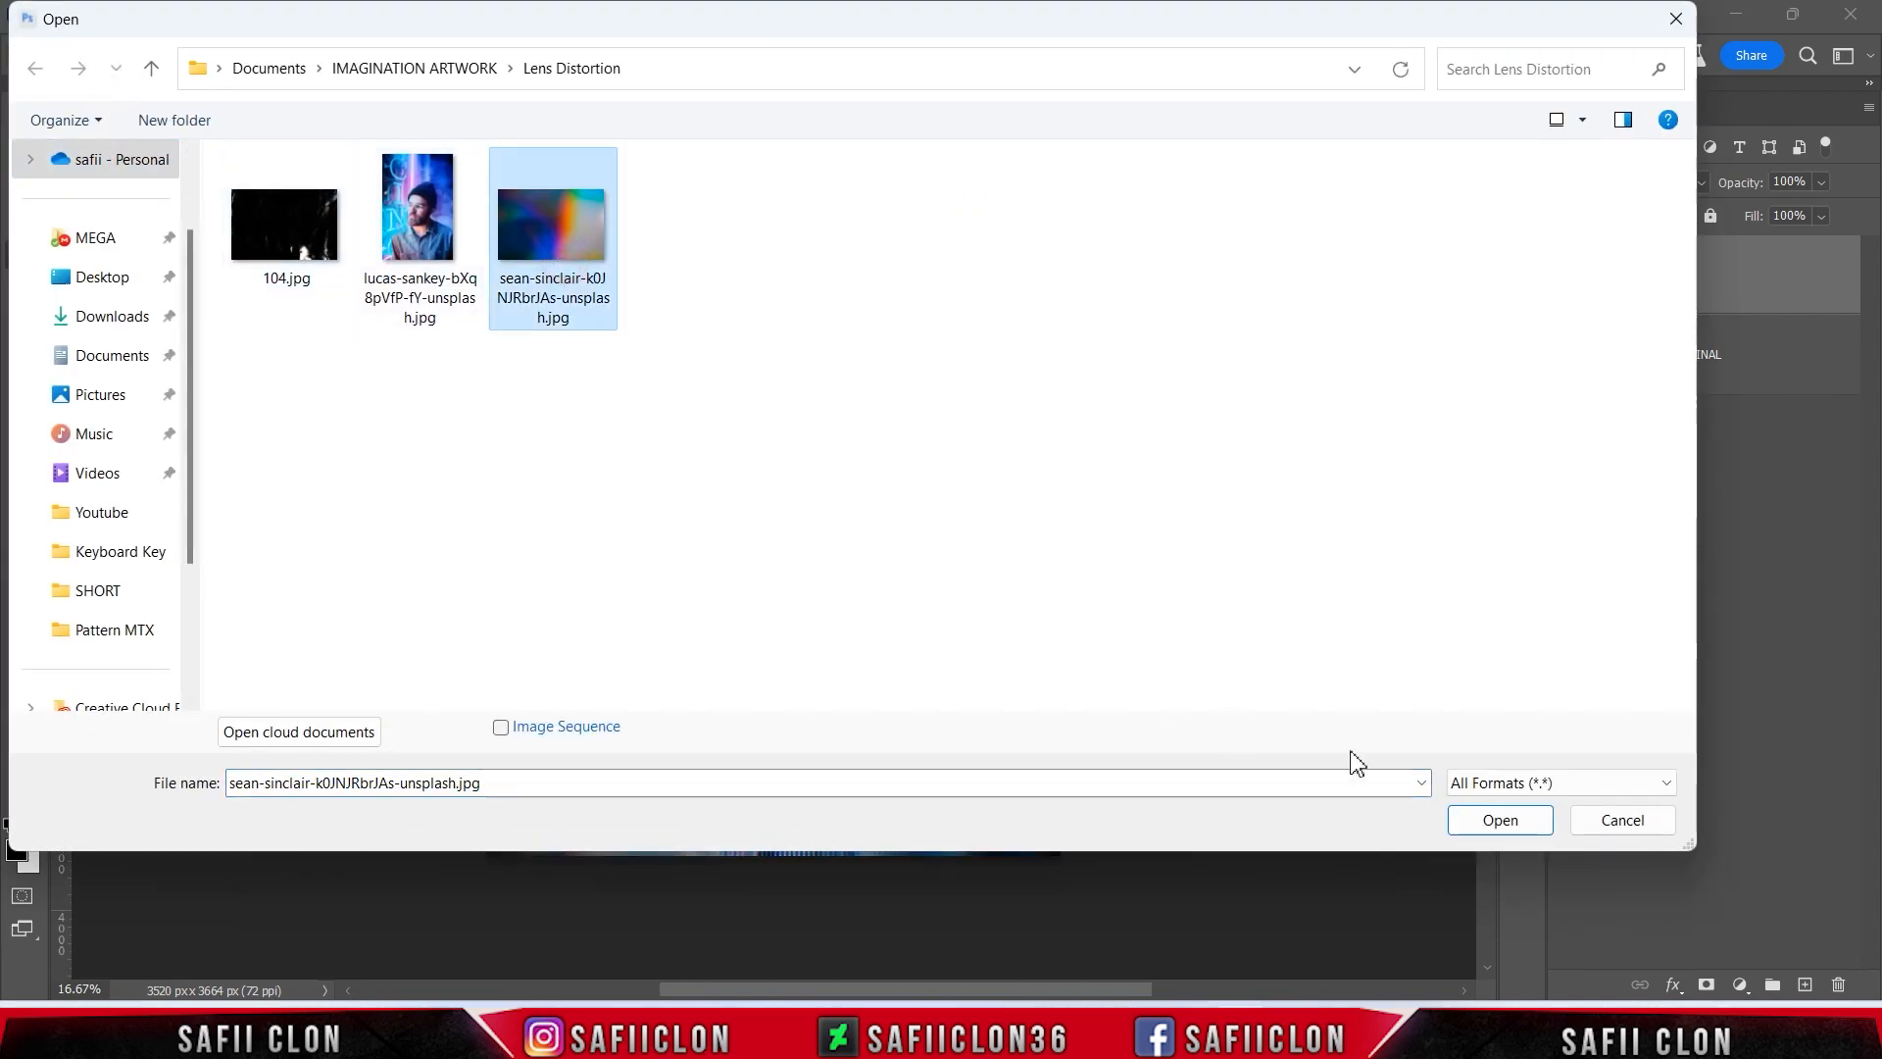
click(1499, 819)
drag(1677, 309, 848, 545)
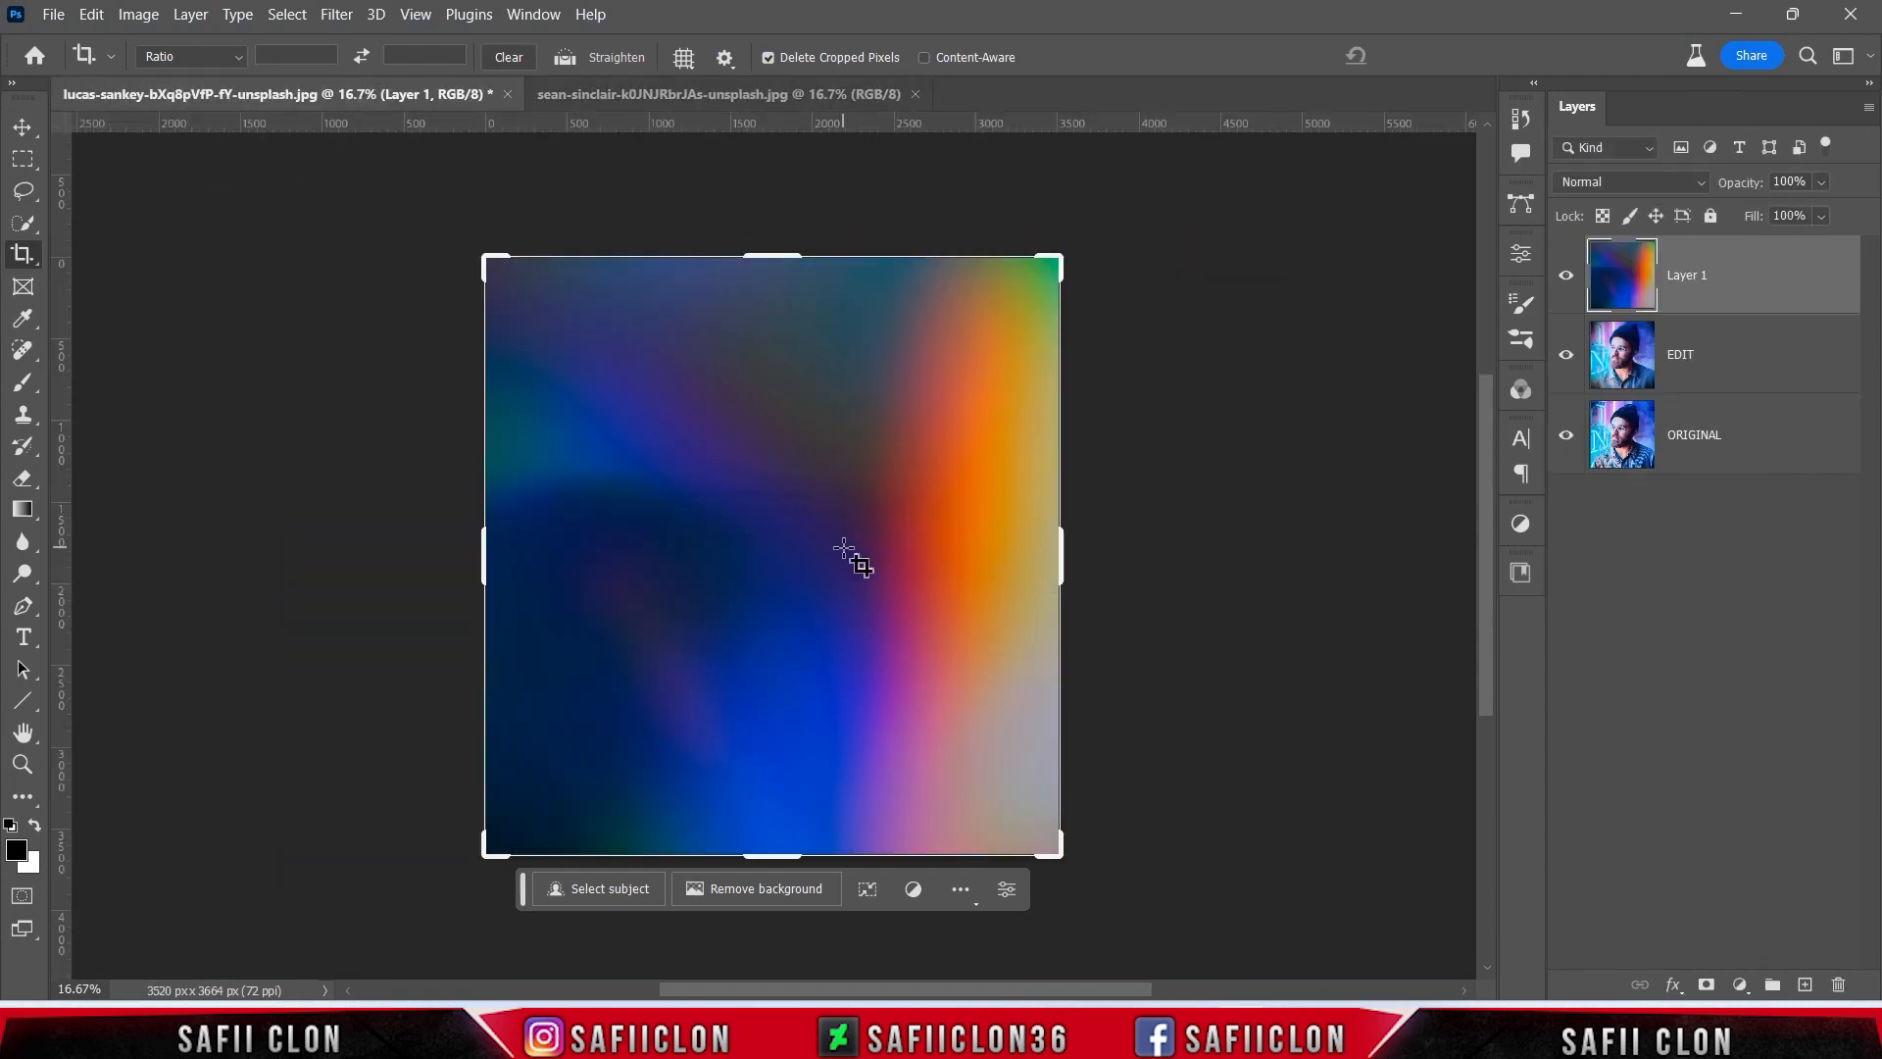
Set Layer 1's blend mode to Screen, then move and slightly shrink it so the orange streak crosses the back of the man's head.
click(1632, 183)
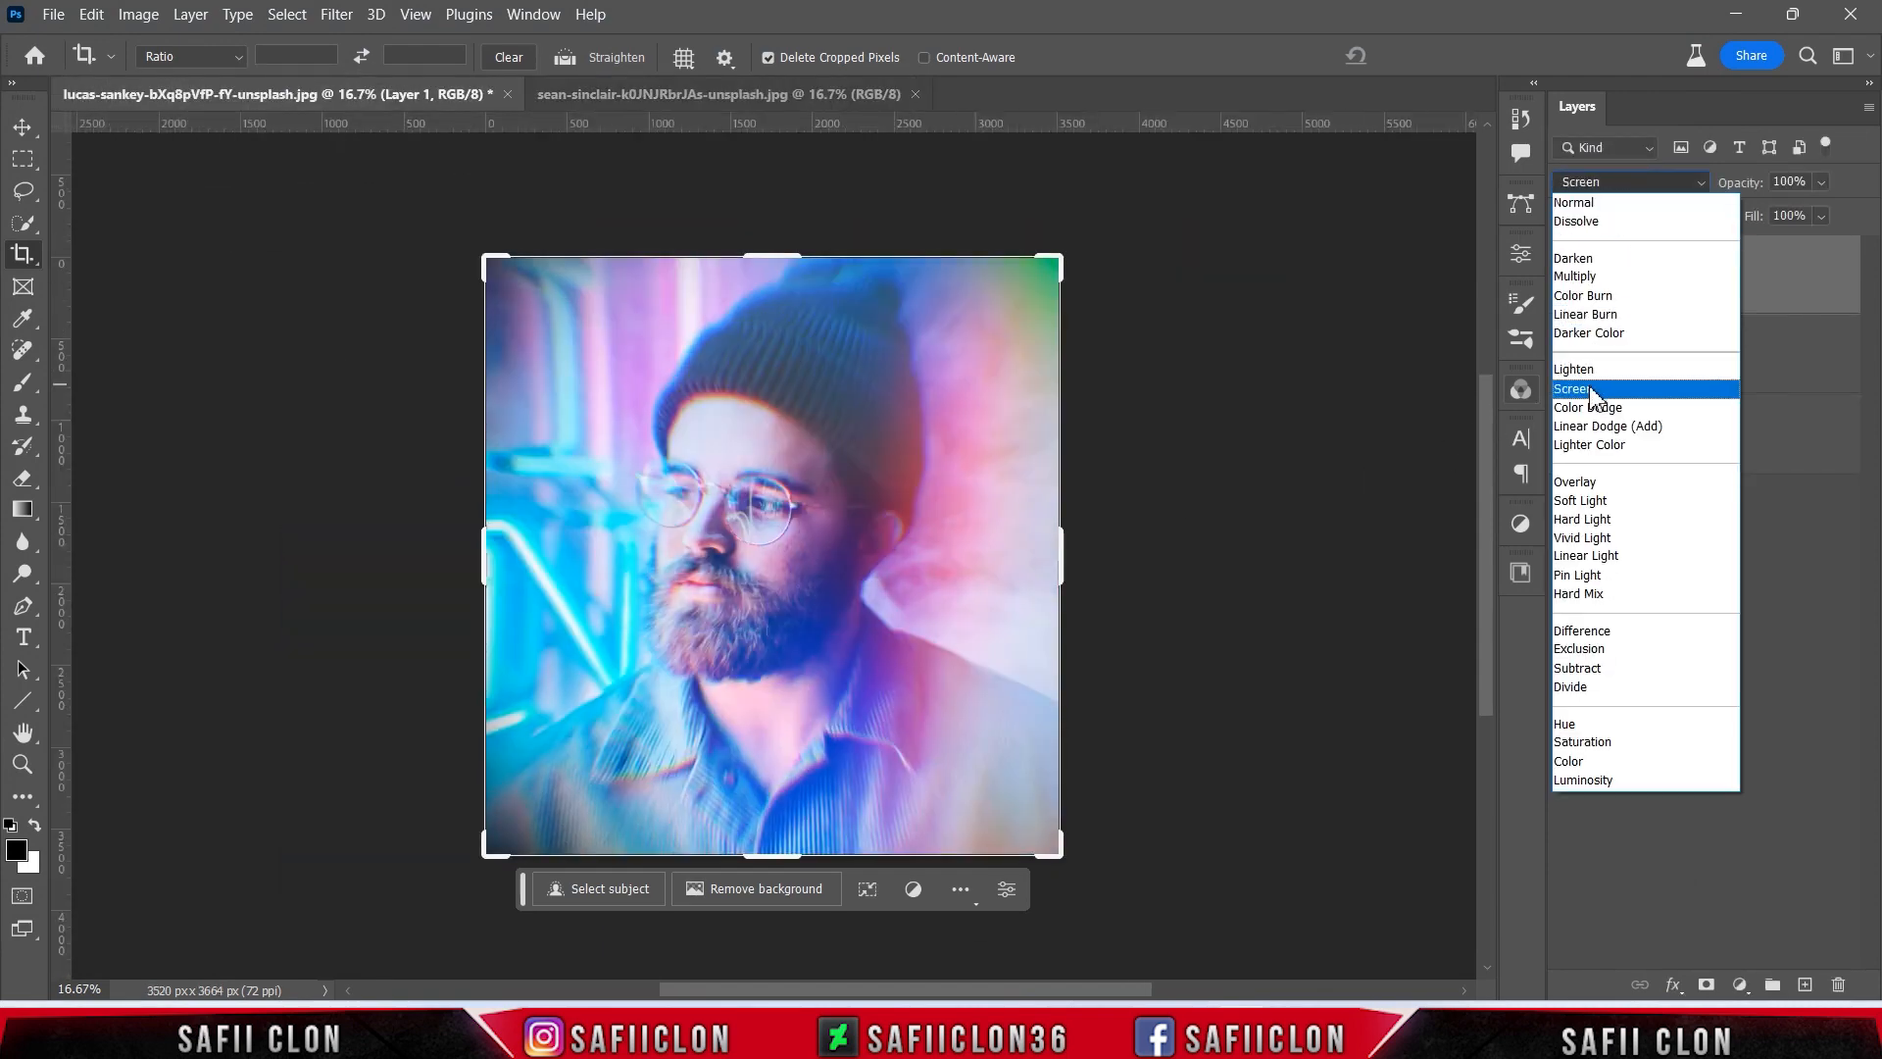
click(1589, 392)
key(ctrl+t)
drag(1058, 533, 986, 595)
drag(1253, 233, 1229, 243)
click(1213, 56)
key(c)
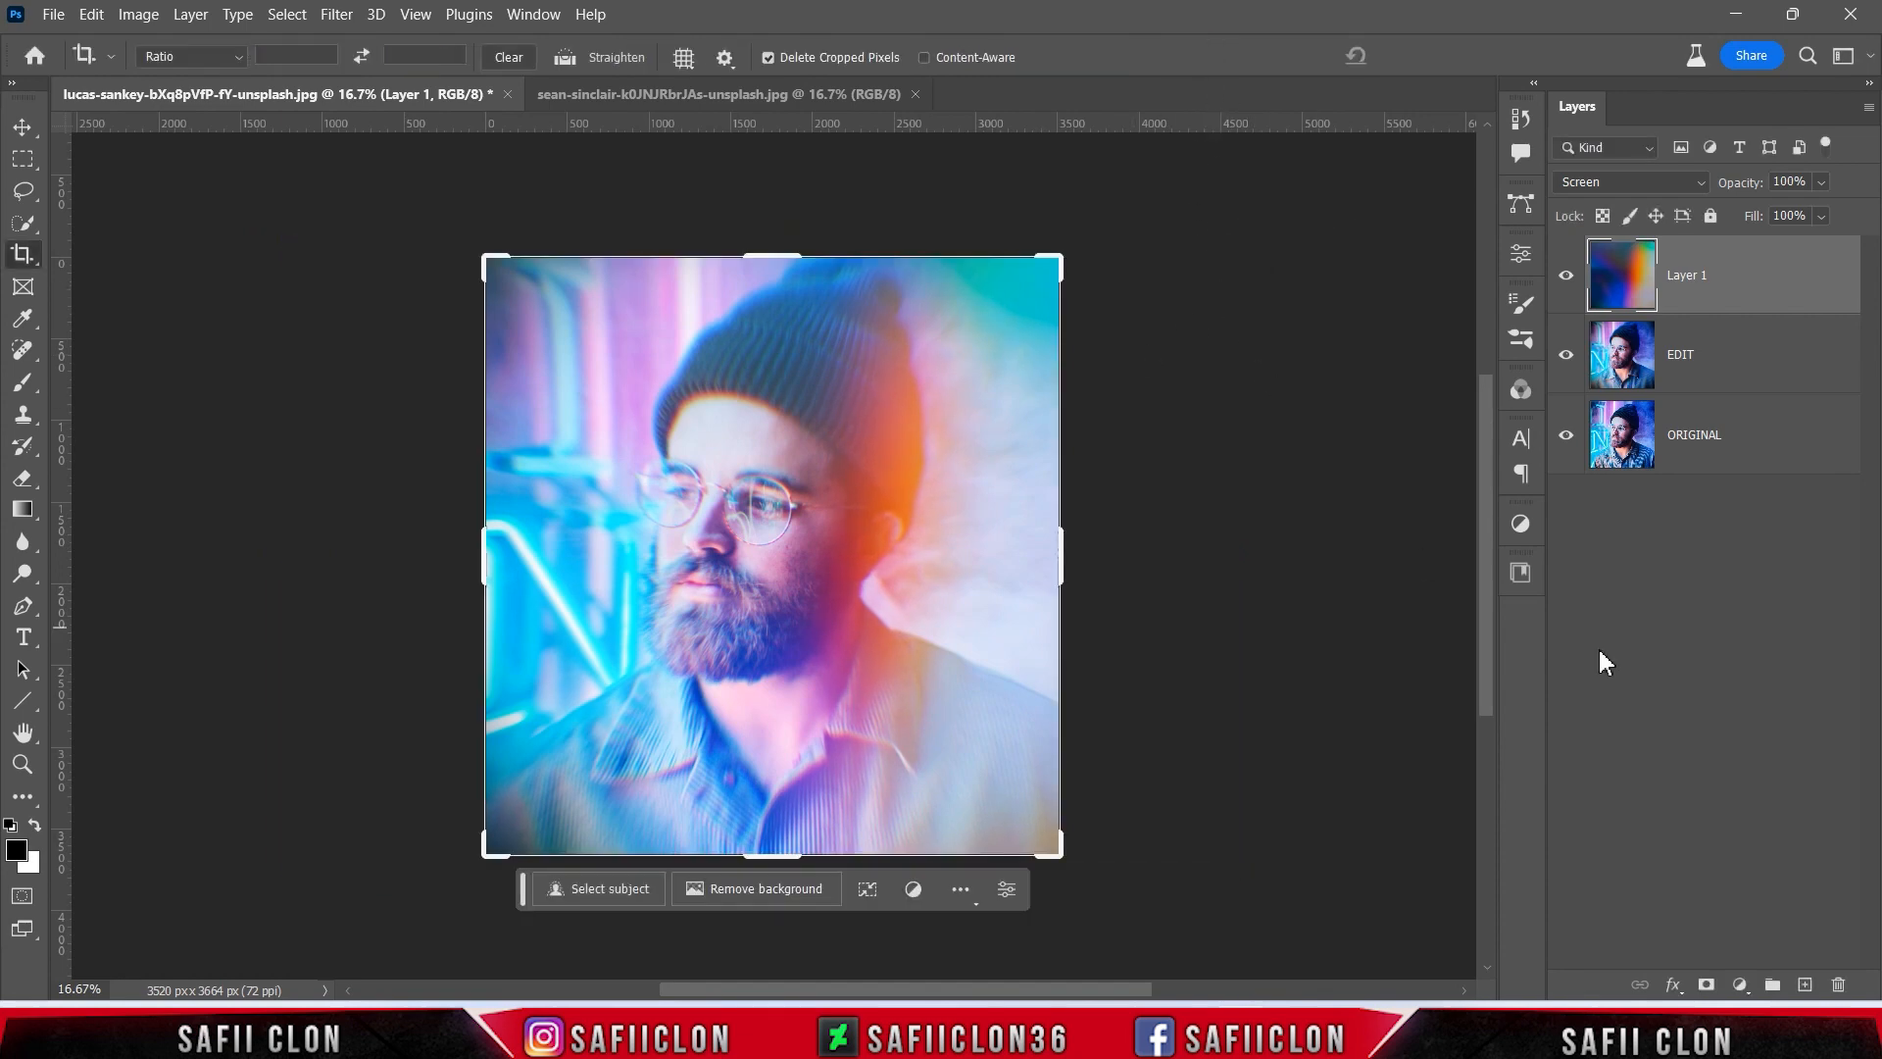
Add a Curves adjustment clipped to Layer 1 with points at input 72, output 57 and input 153, output 167.
click(1741, 985)
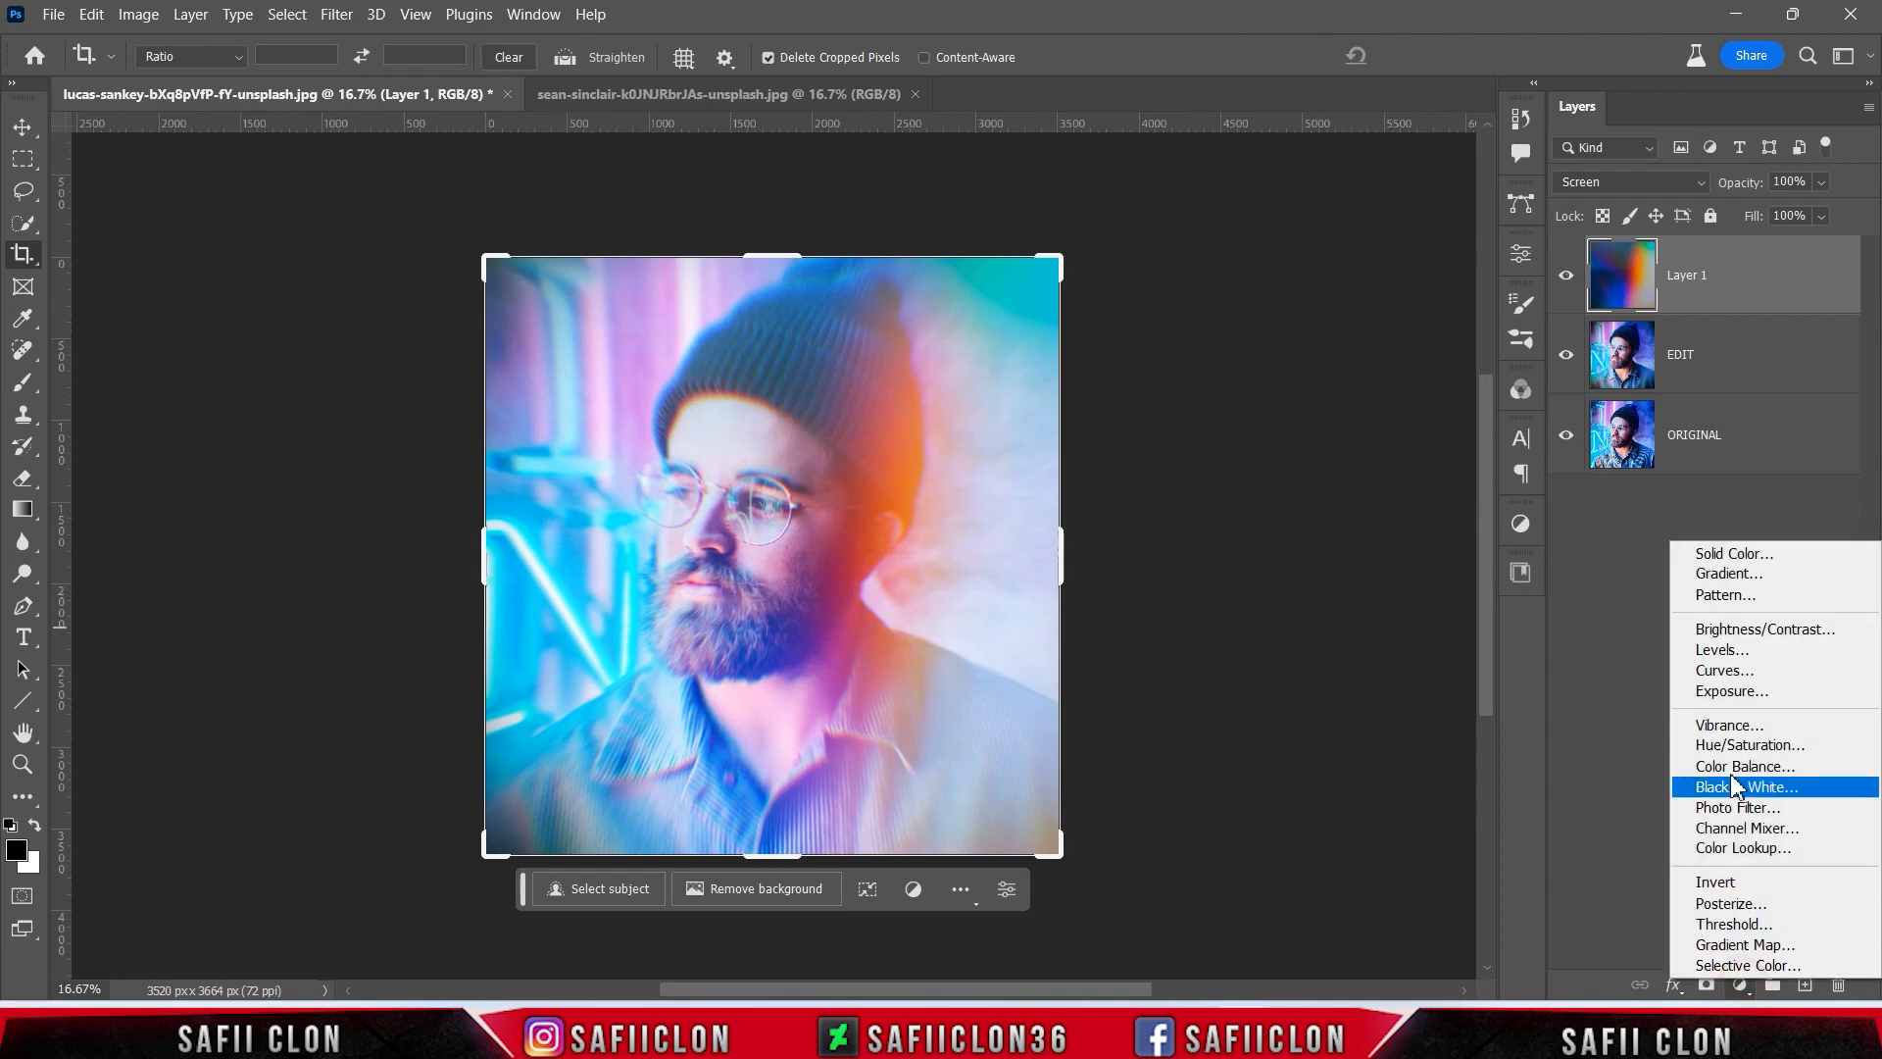
click(1749, 680)
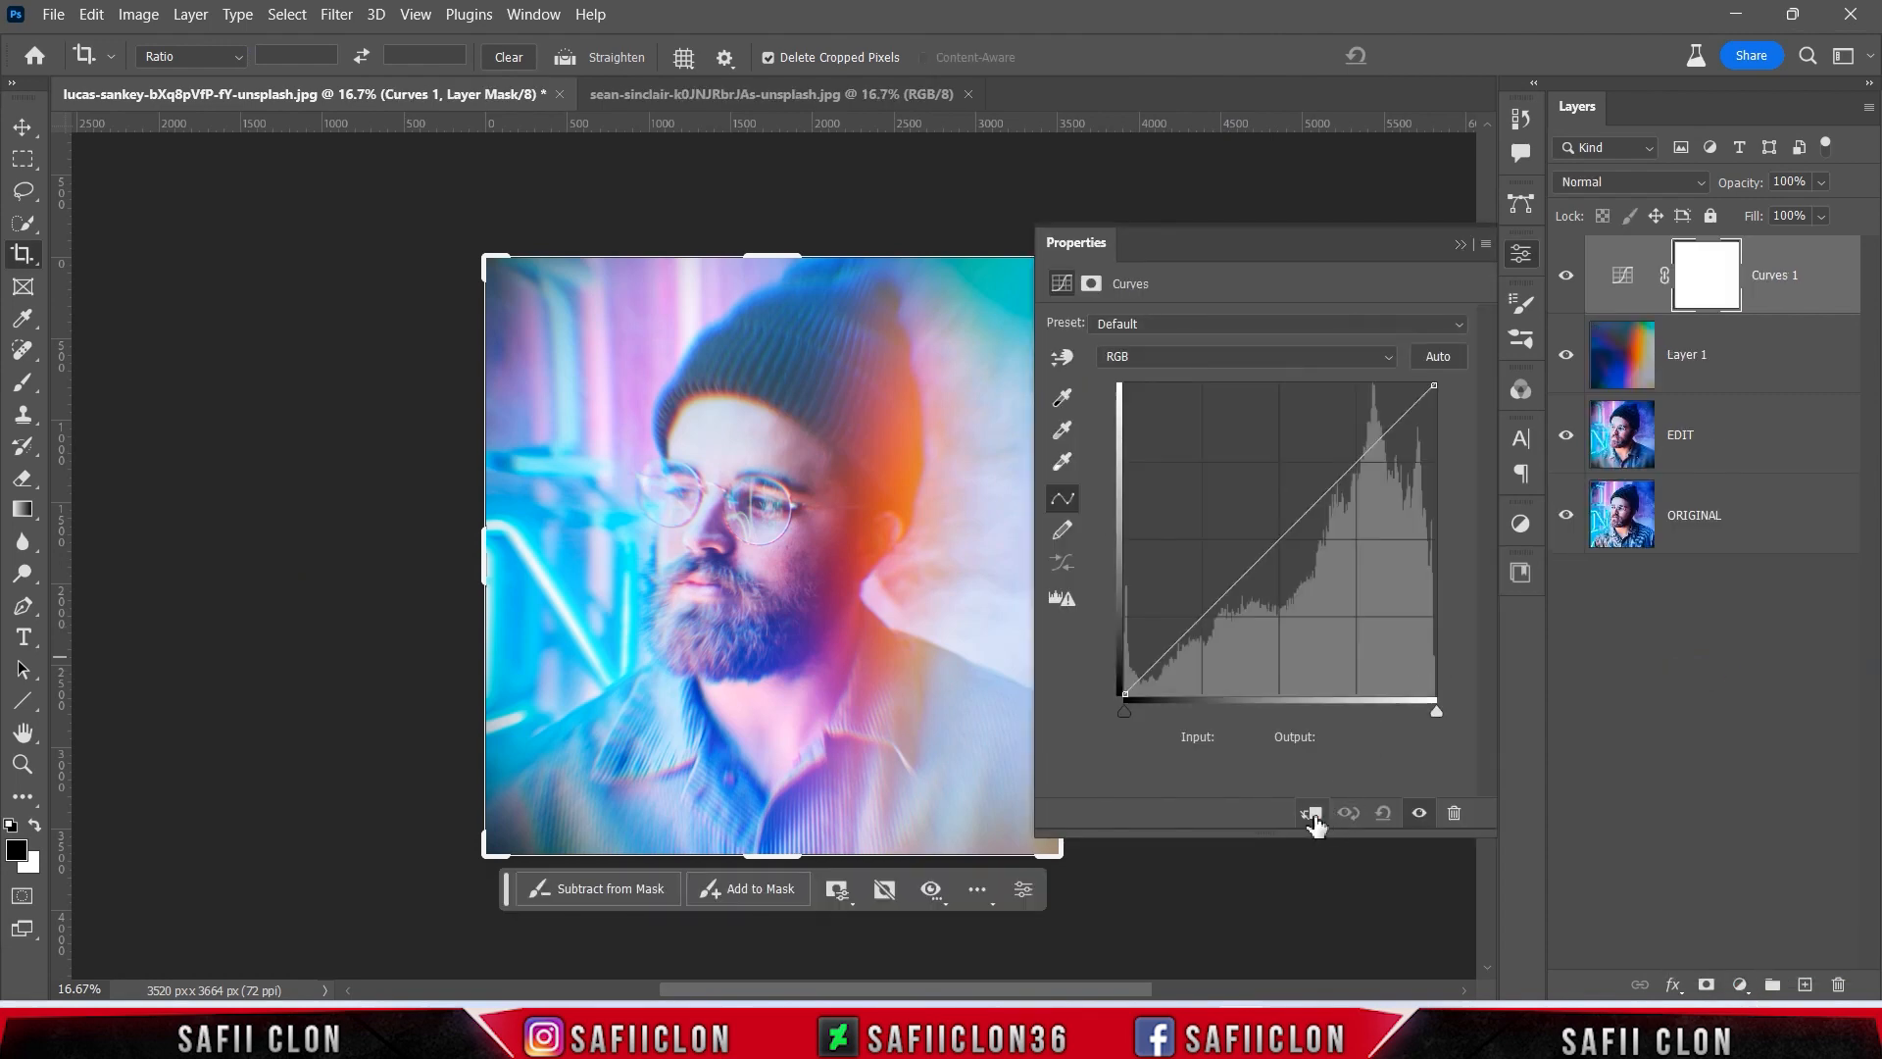
click(1313, 815)
drag(1297, 529, 1290, 511)
mouse_move(1201, 599)
mouse_down()
mouse_move(1231, 633)
mouse_move(1213, 626)
mouse_up()
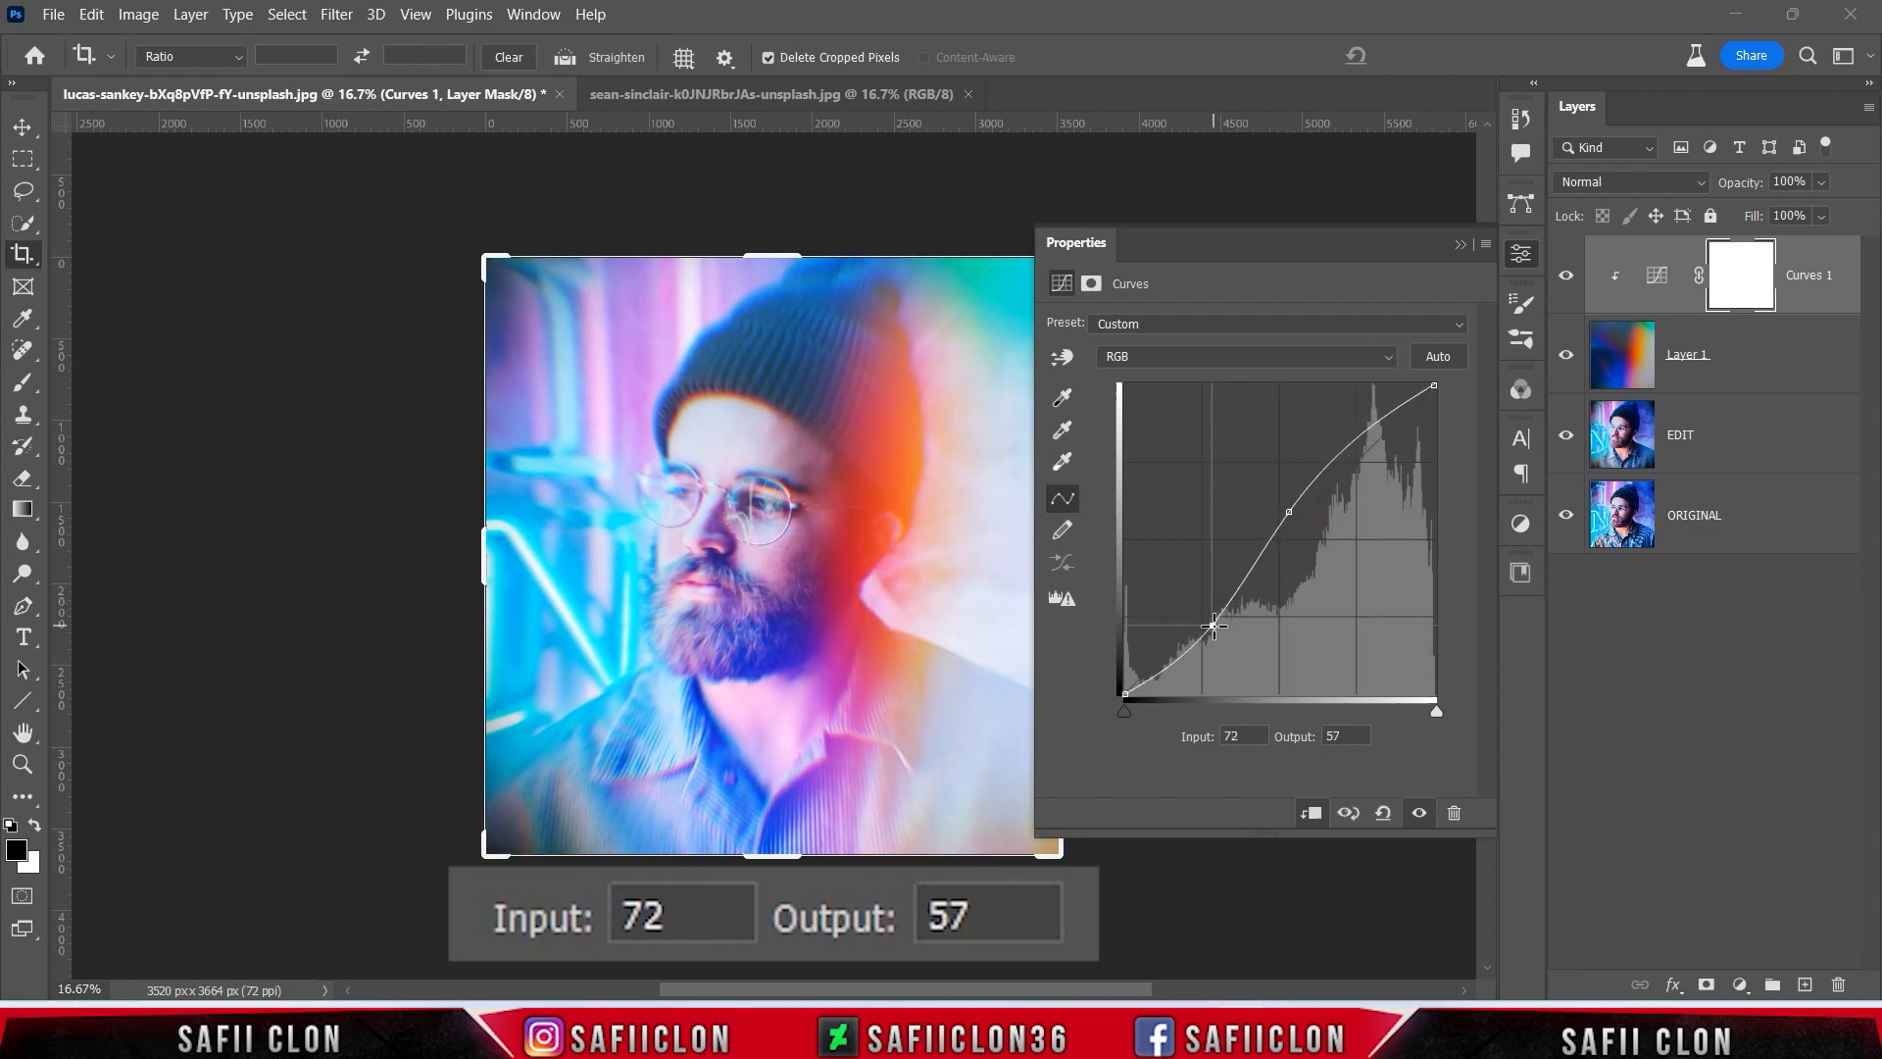
drag(1293, 510, 1311, 490)
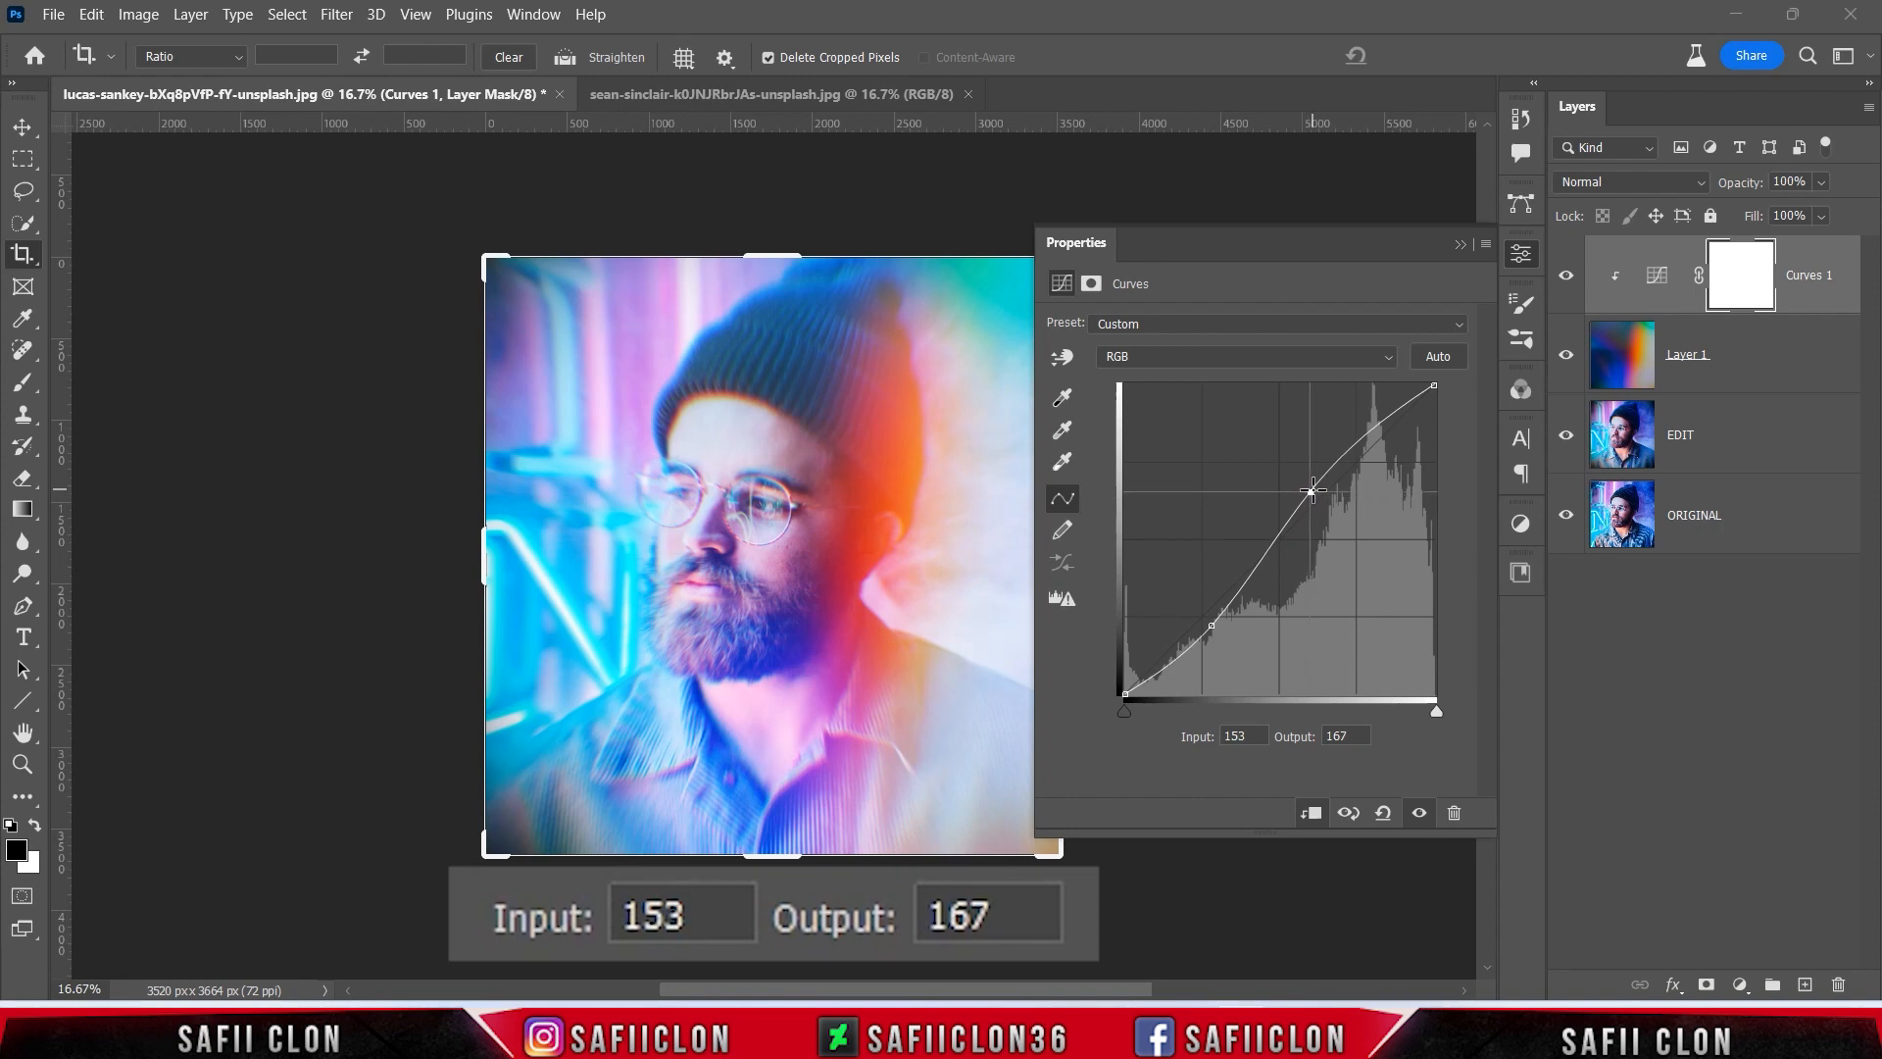
Lower the curve's white end, raise its black end to output 11, move the upper point to 181/187, and compare with Curves hidden.
drag(1438, 395, 1476, 415)
drag(1128, 689, 1127, 679)
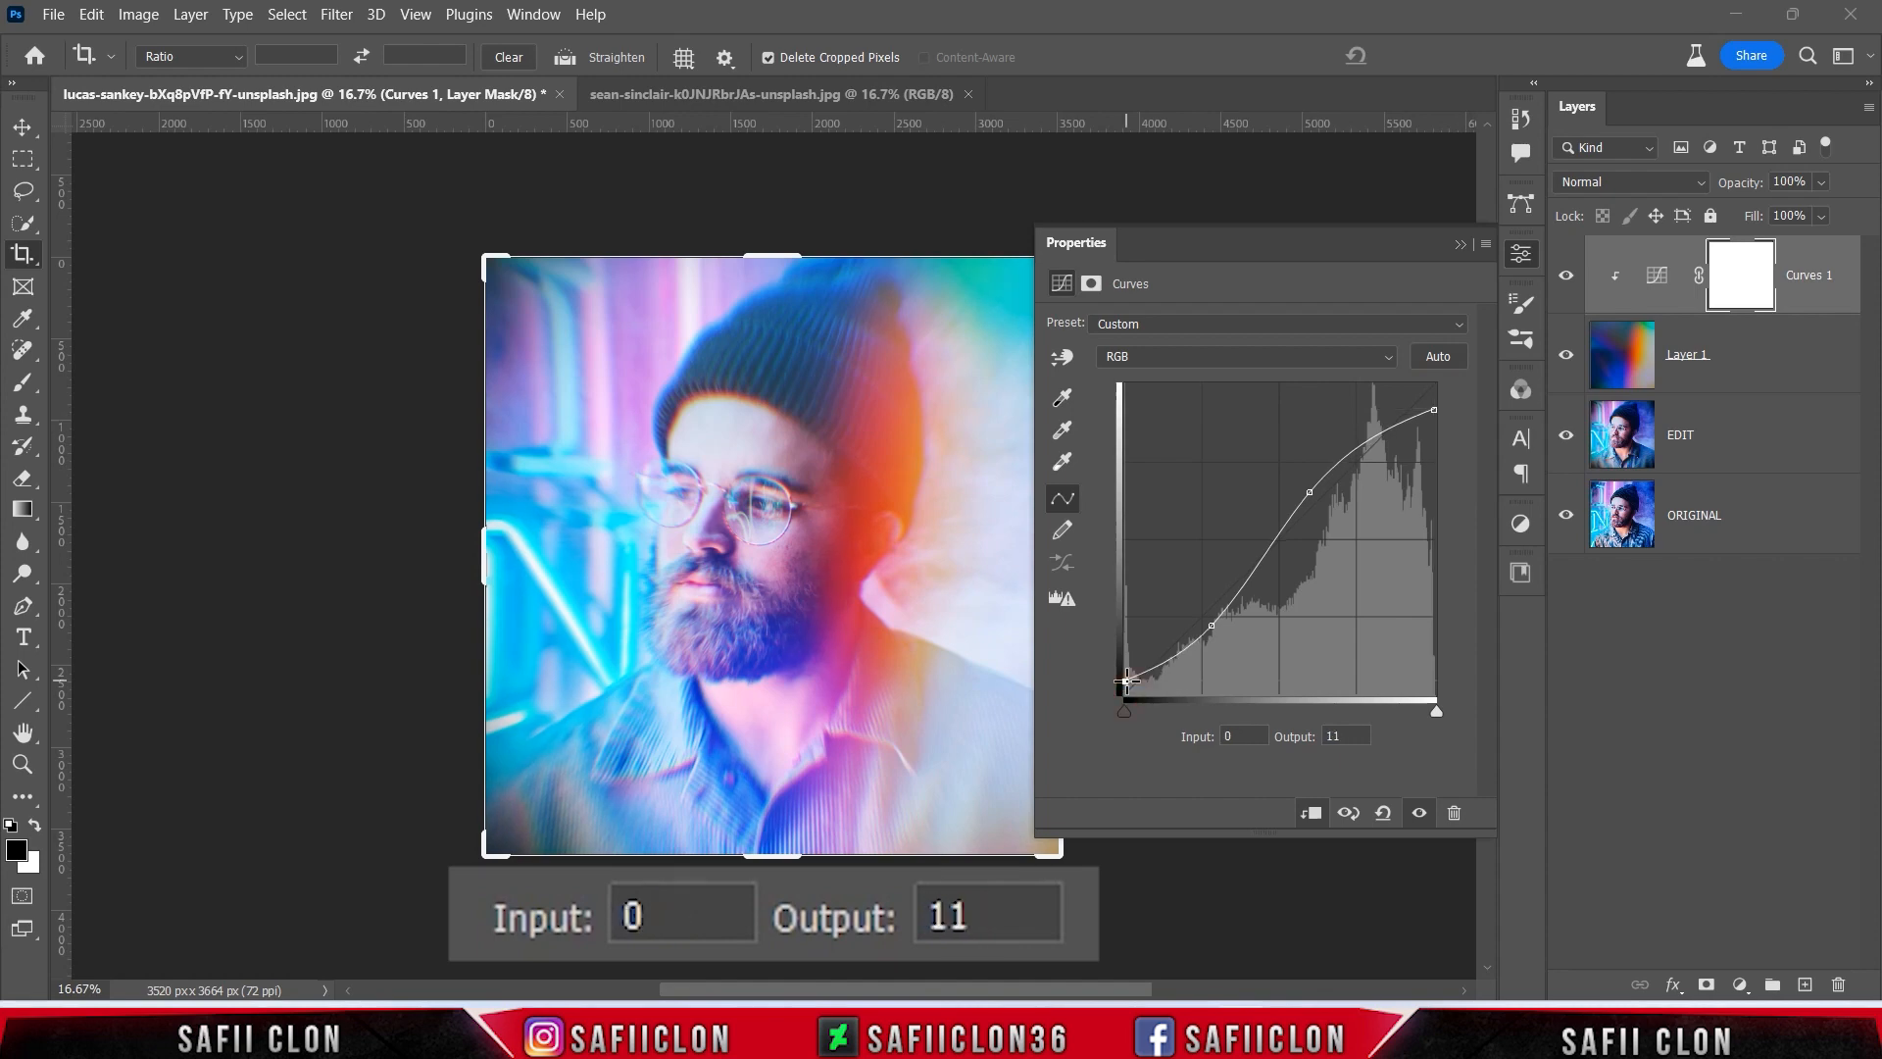
drag(1220, 627, 1232, 638)
drag(1310, 492, 1345, 465)
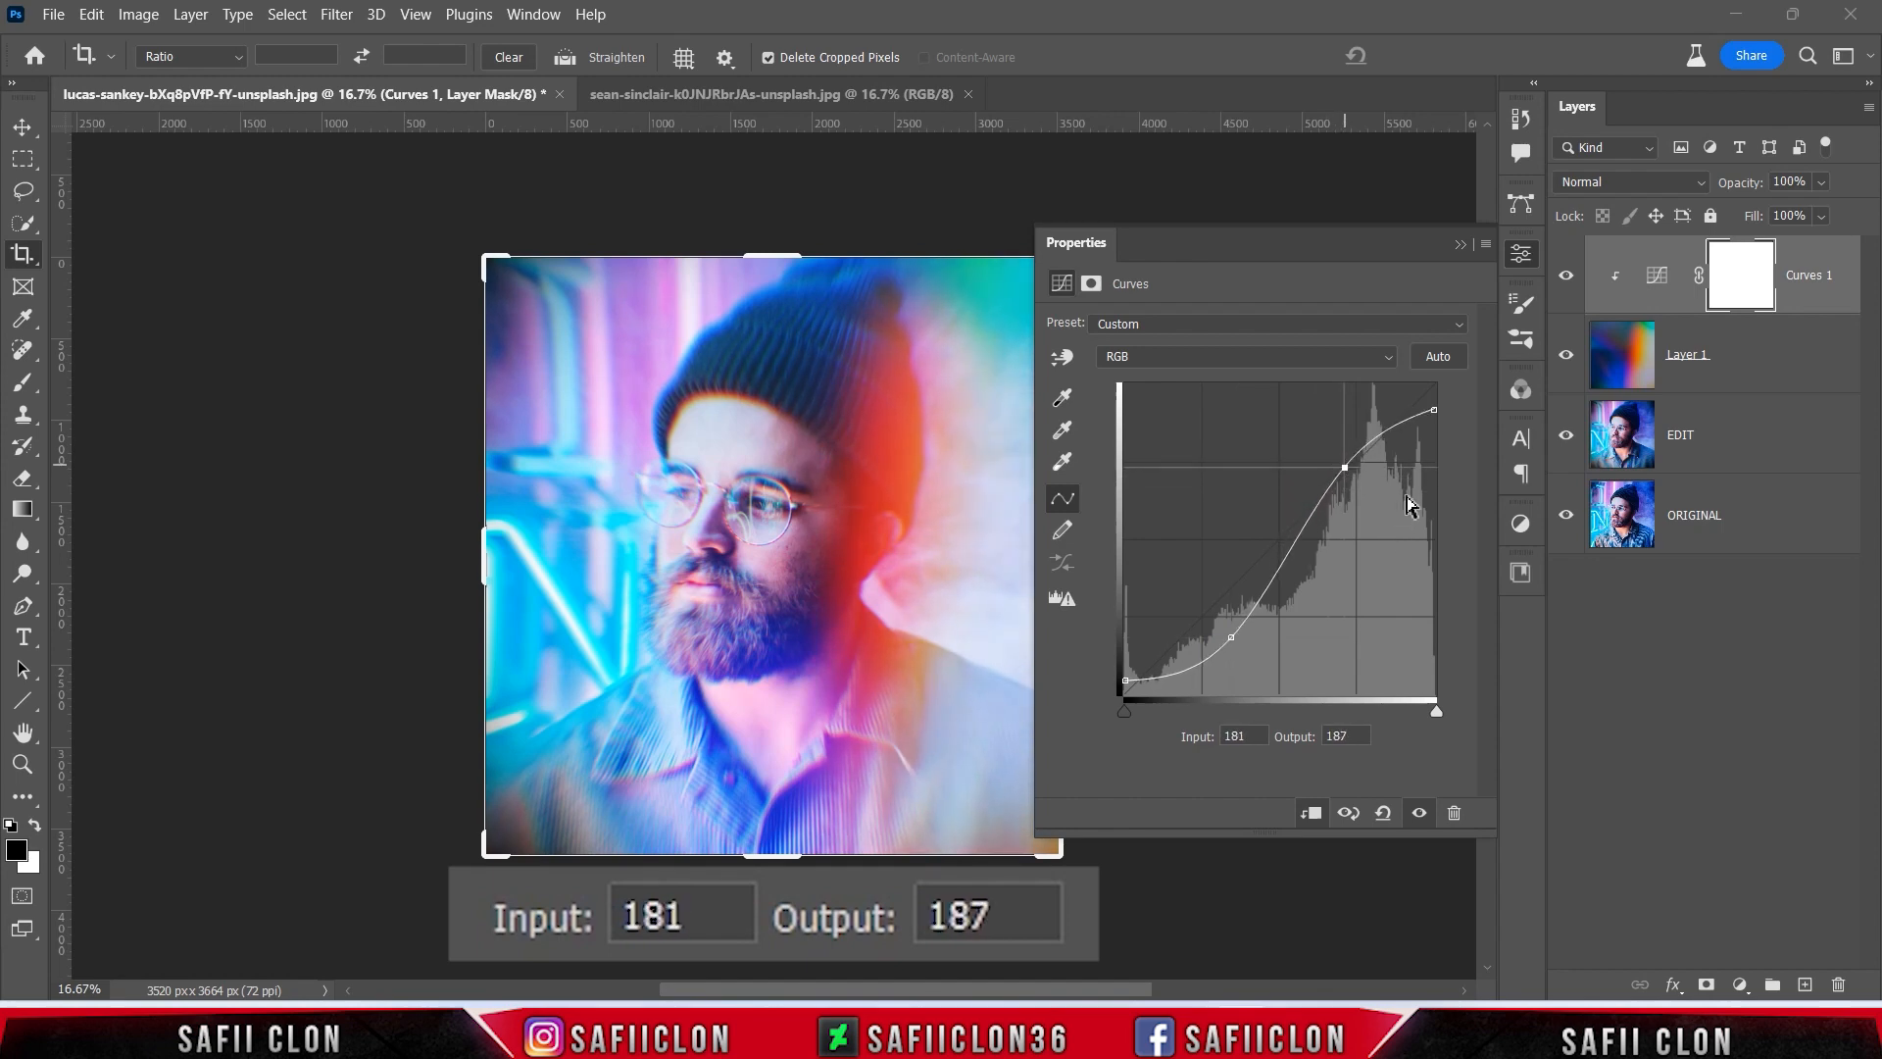
click(1461, 244)
click(1566, 278)
click(1565, 278)
click(1565, 278)
click(1565, 278)
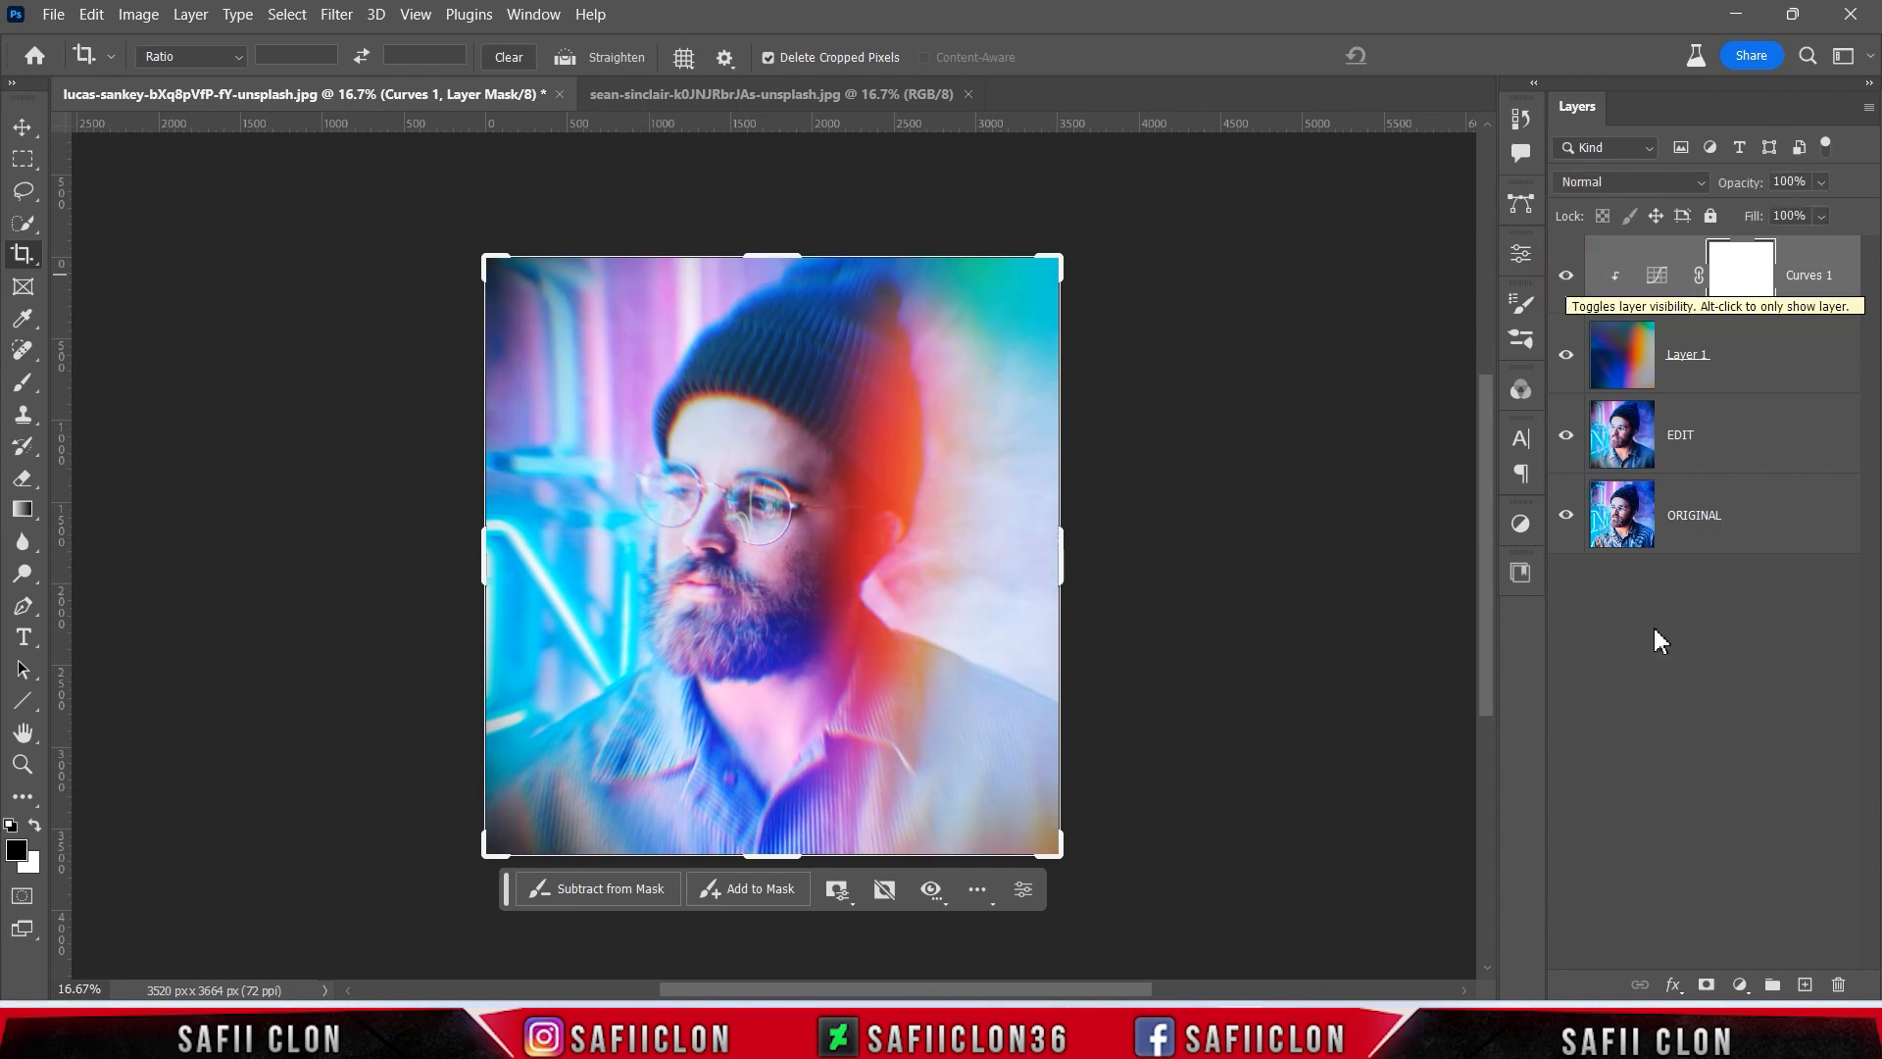
Add a new layer above Curves 1 and fill it with 50% Gray.
click(1805, 985)
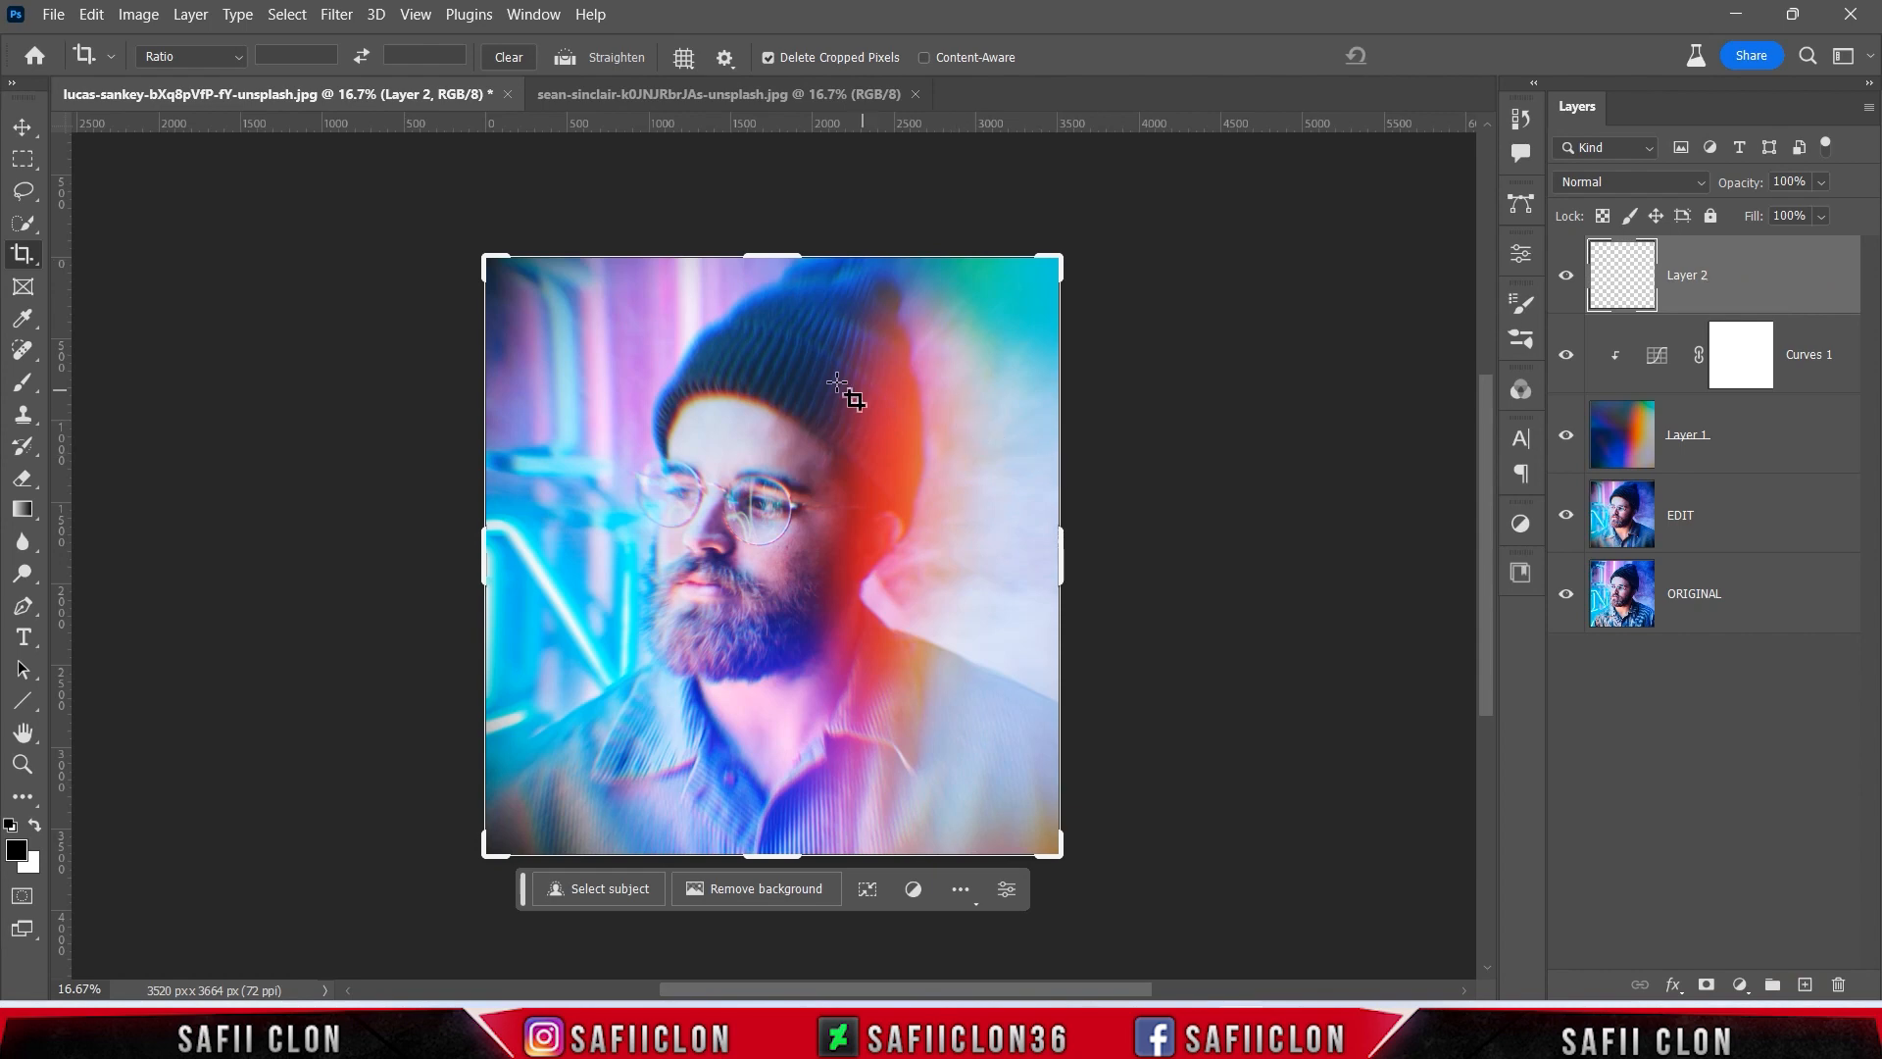
click(95, 17)
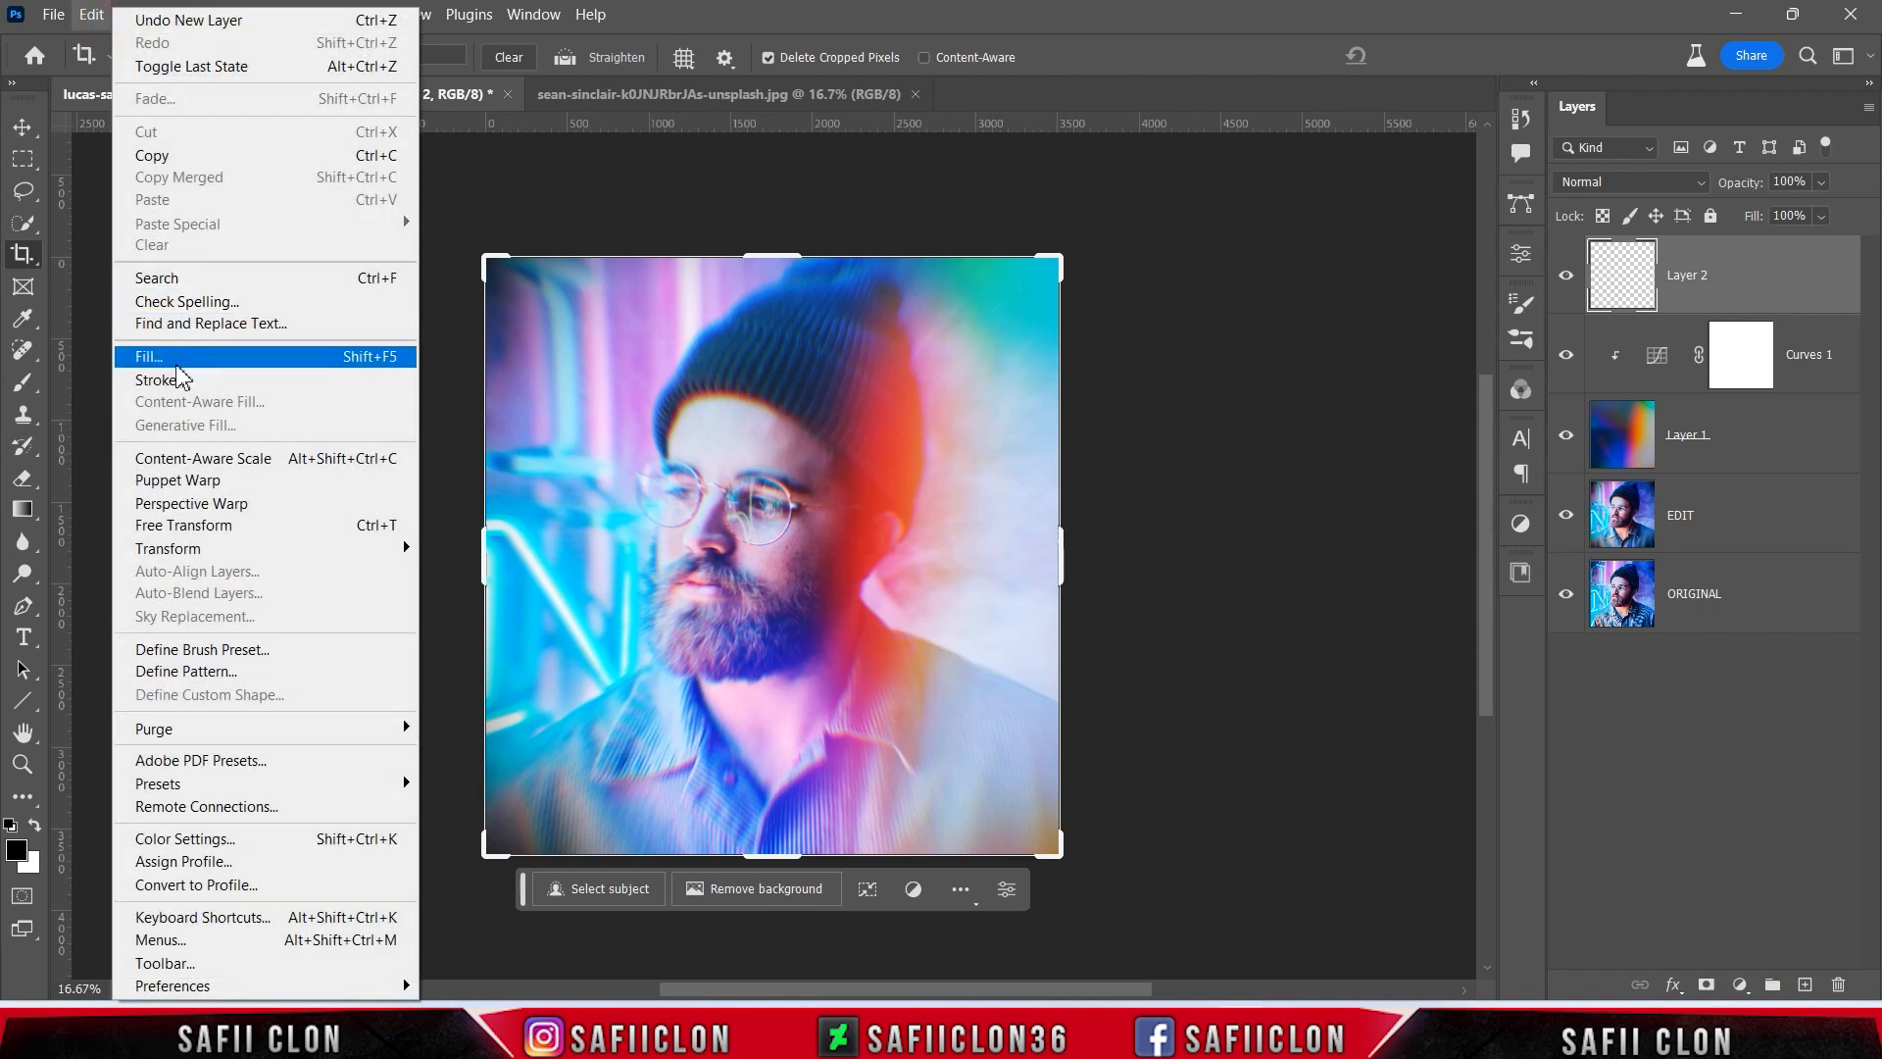
click(207, 359)
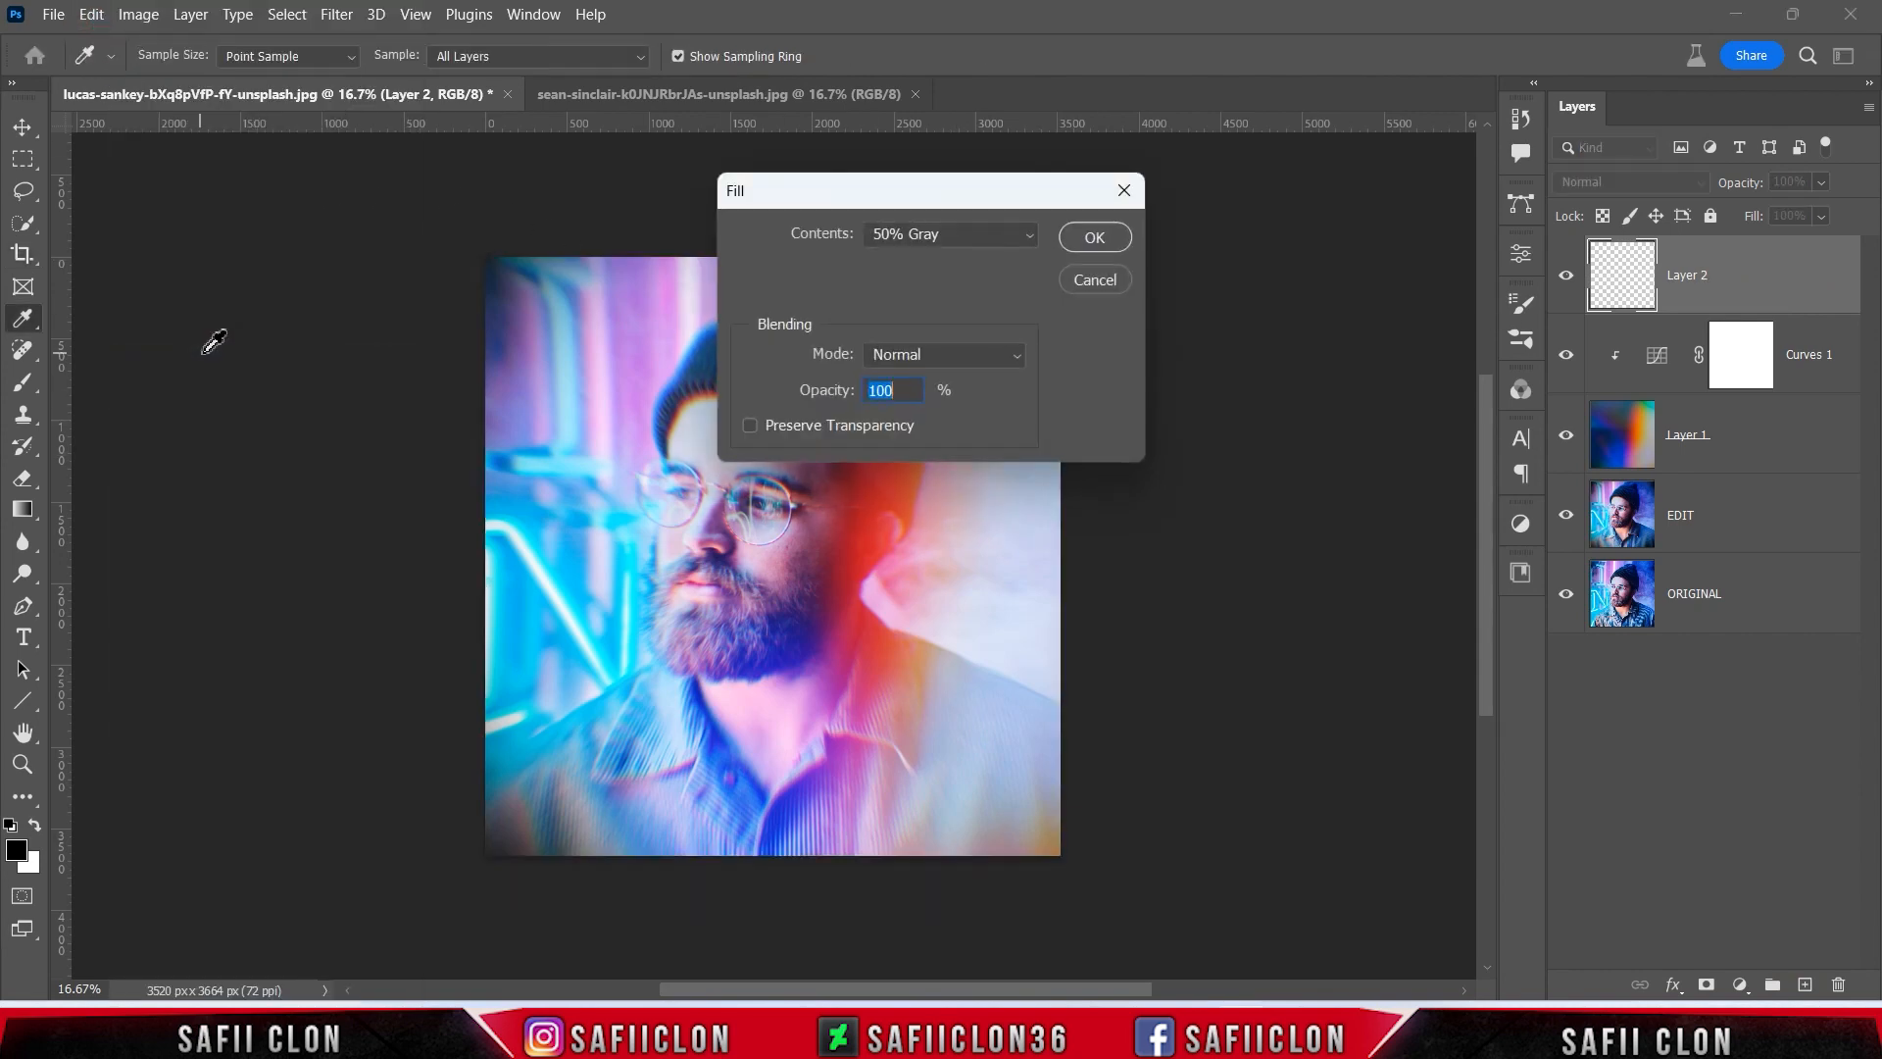
click(953, 236)
click(975, 448)
click(1094, 237)
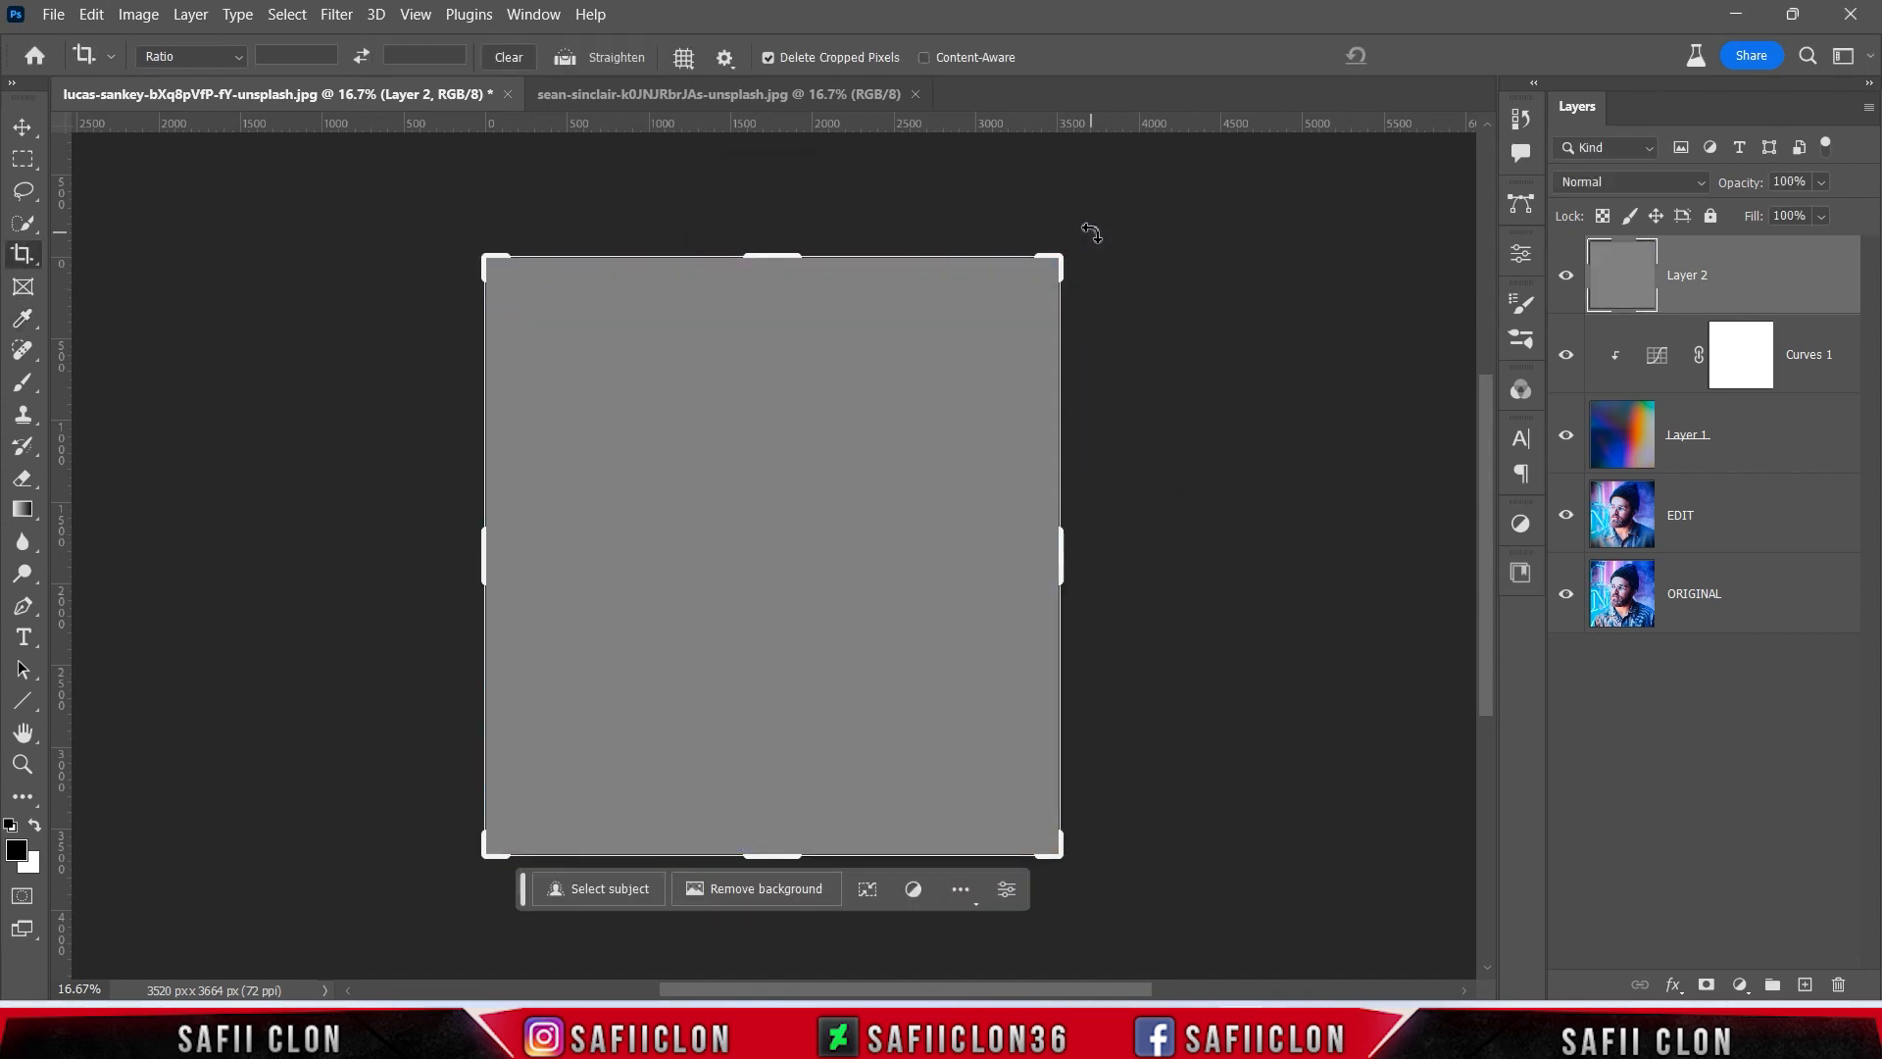
Add monochromatic Gaussian noise of about 49% to the gray layer.
click(336, 14)
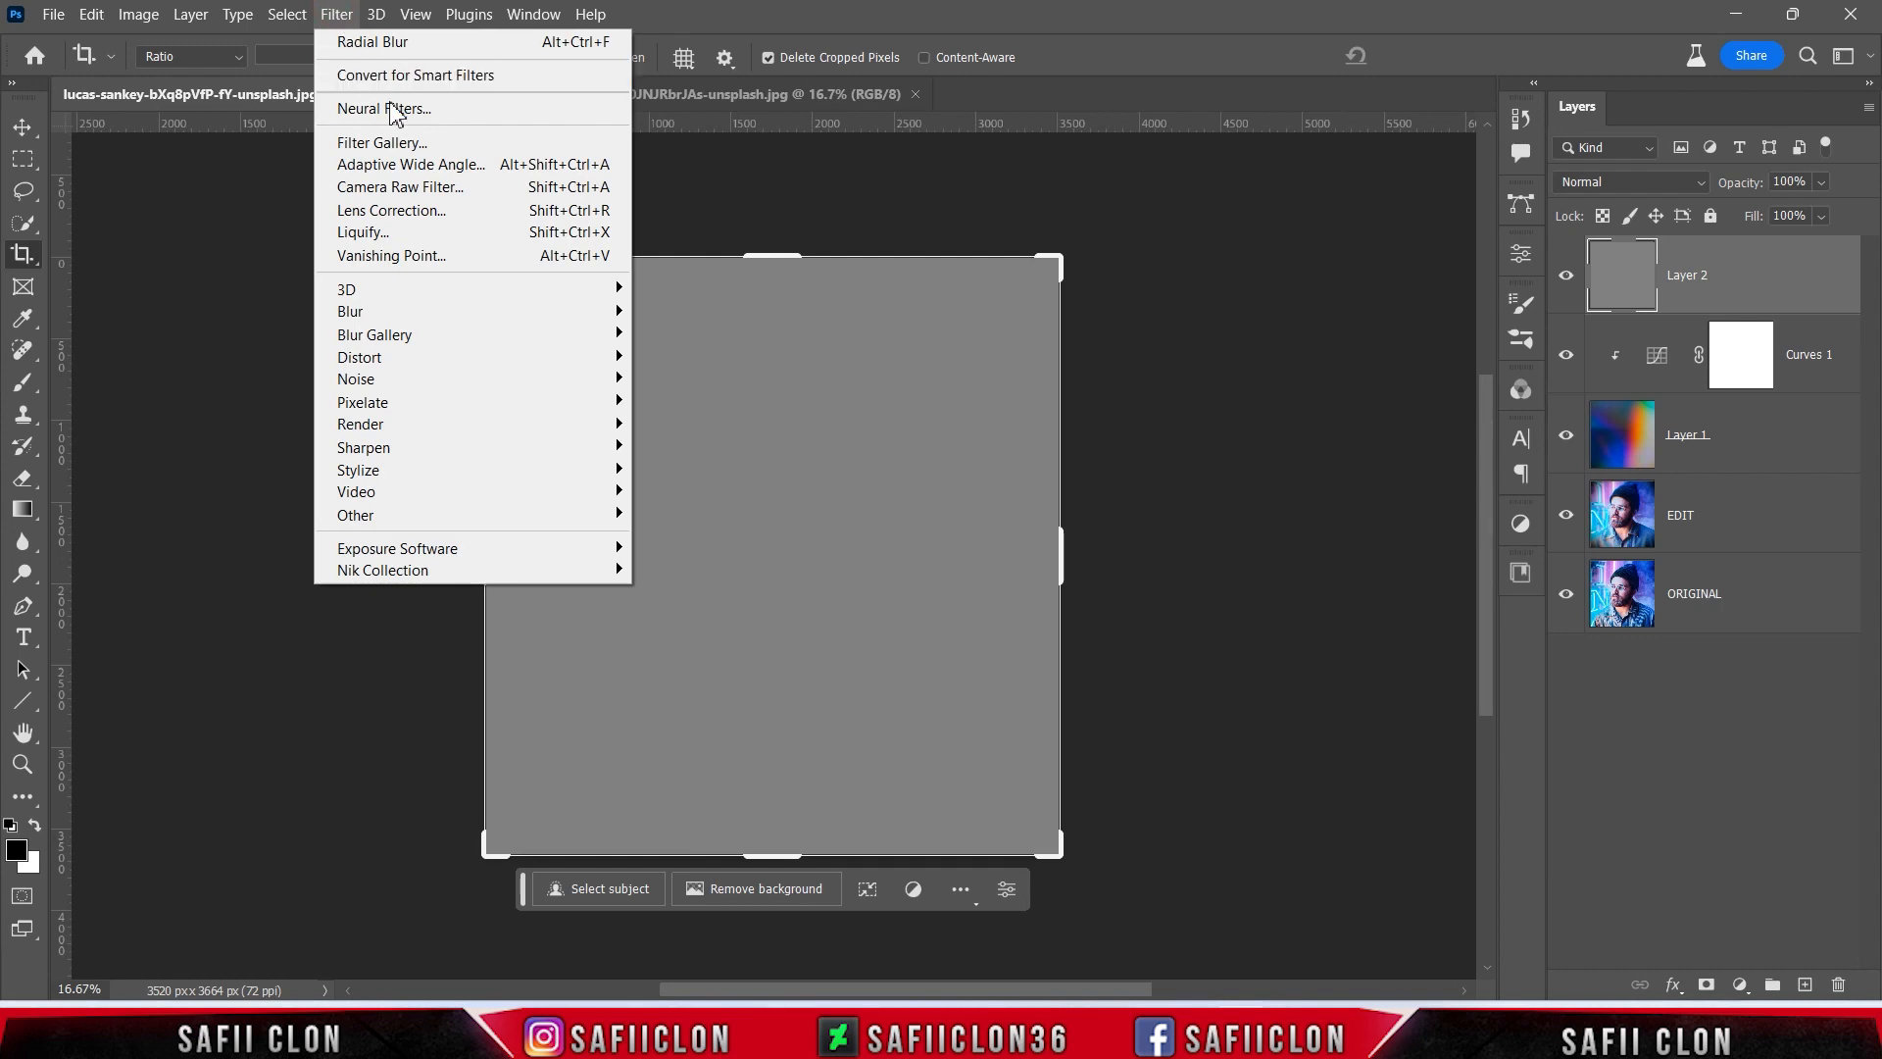
mouse_move(446, 383)
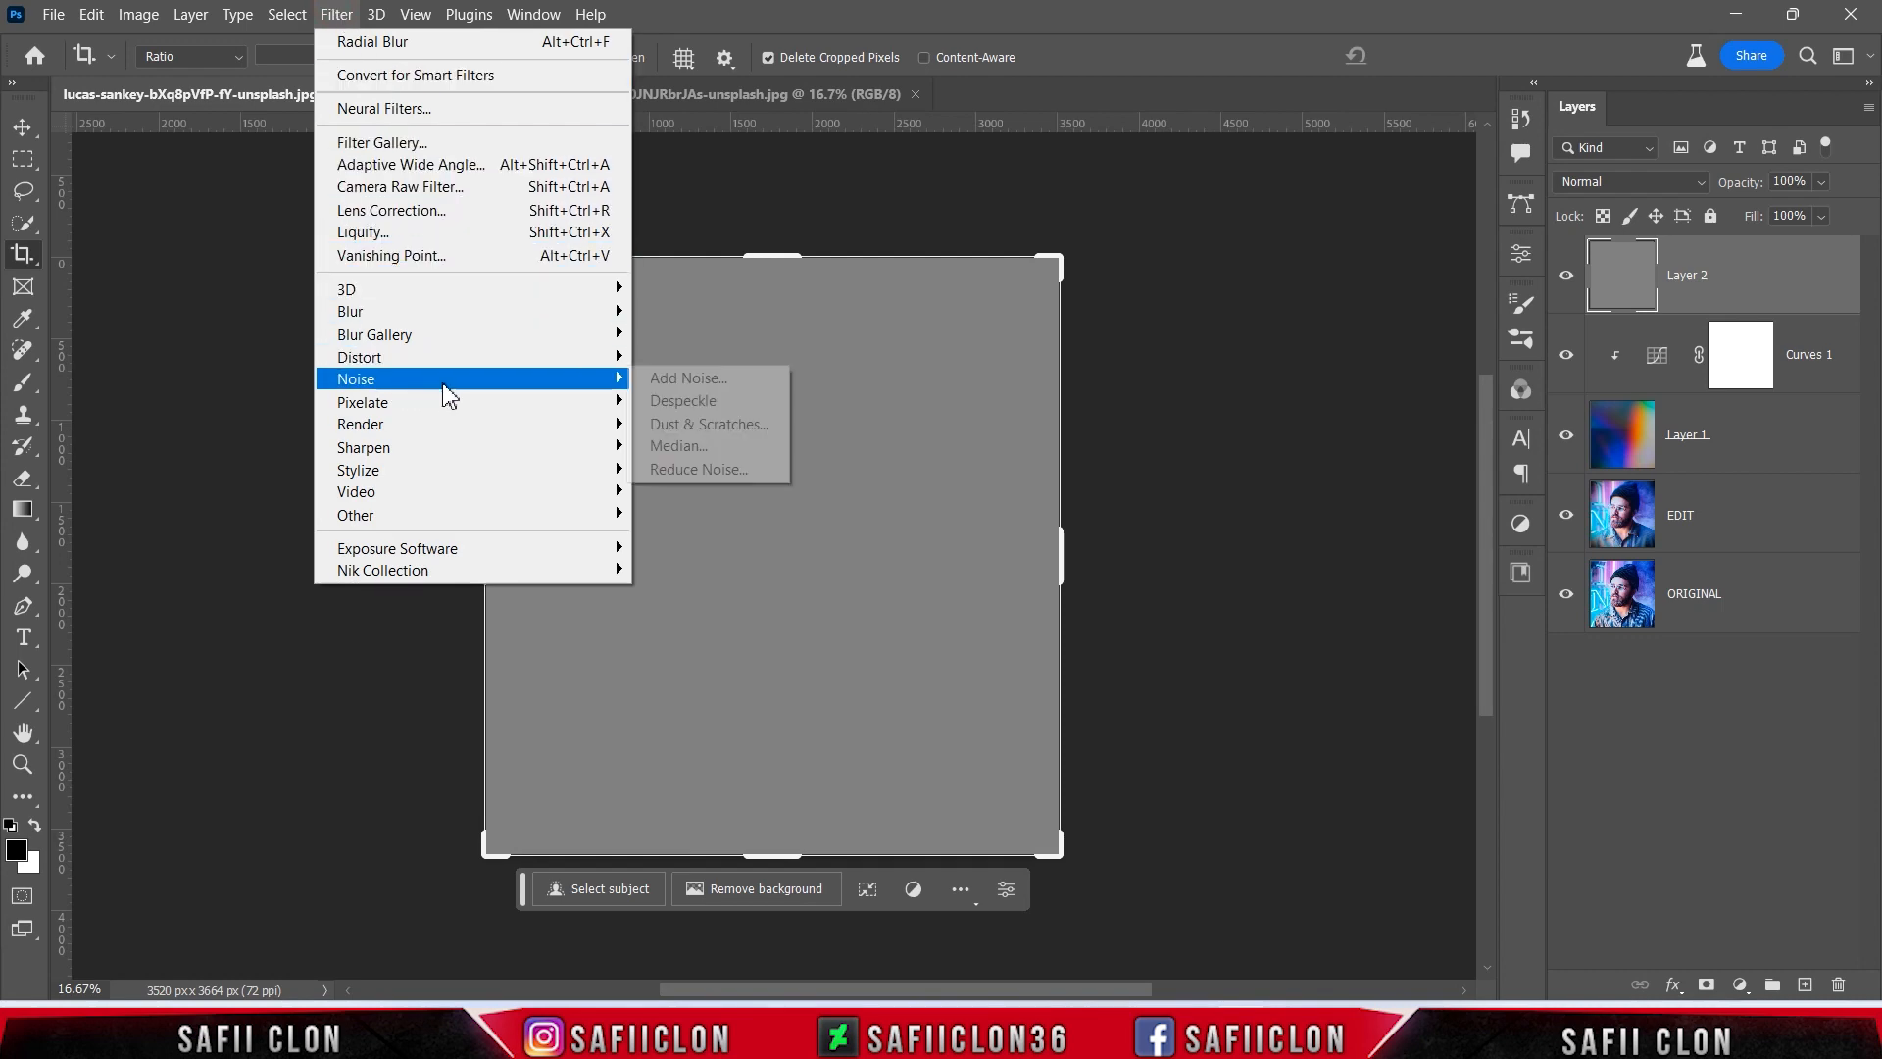
click(706, 380)
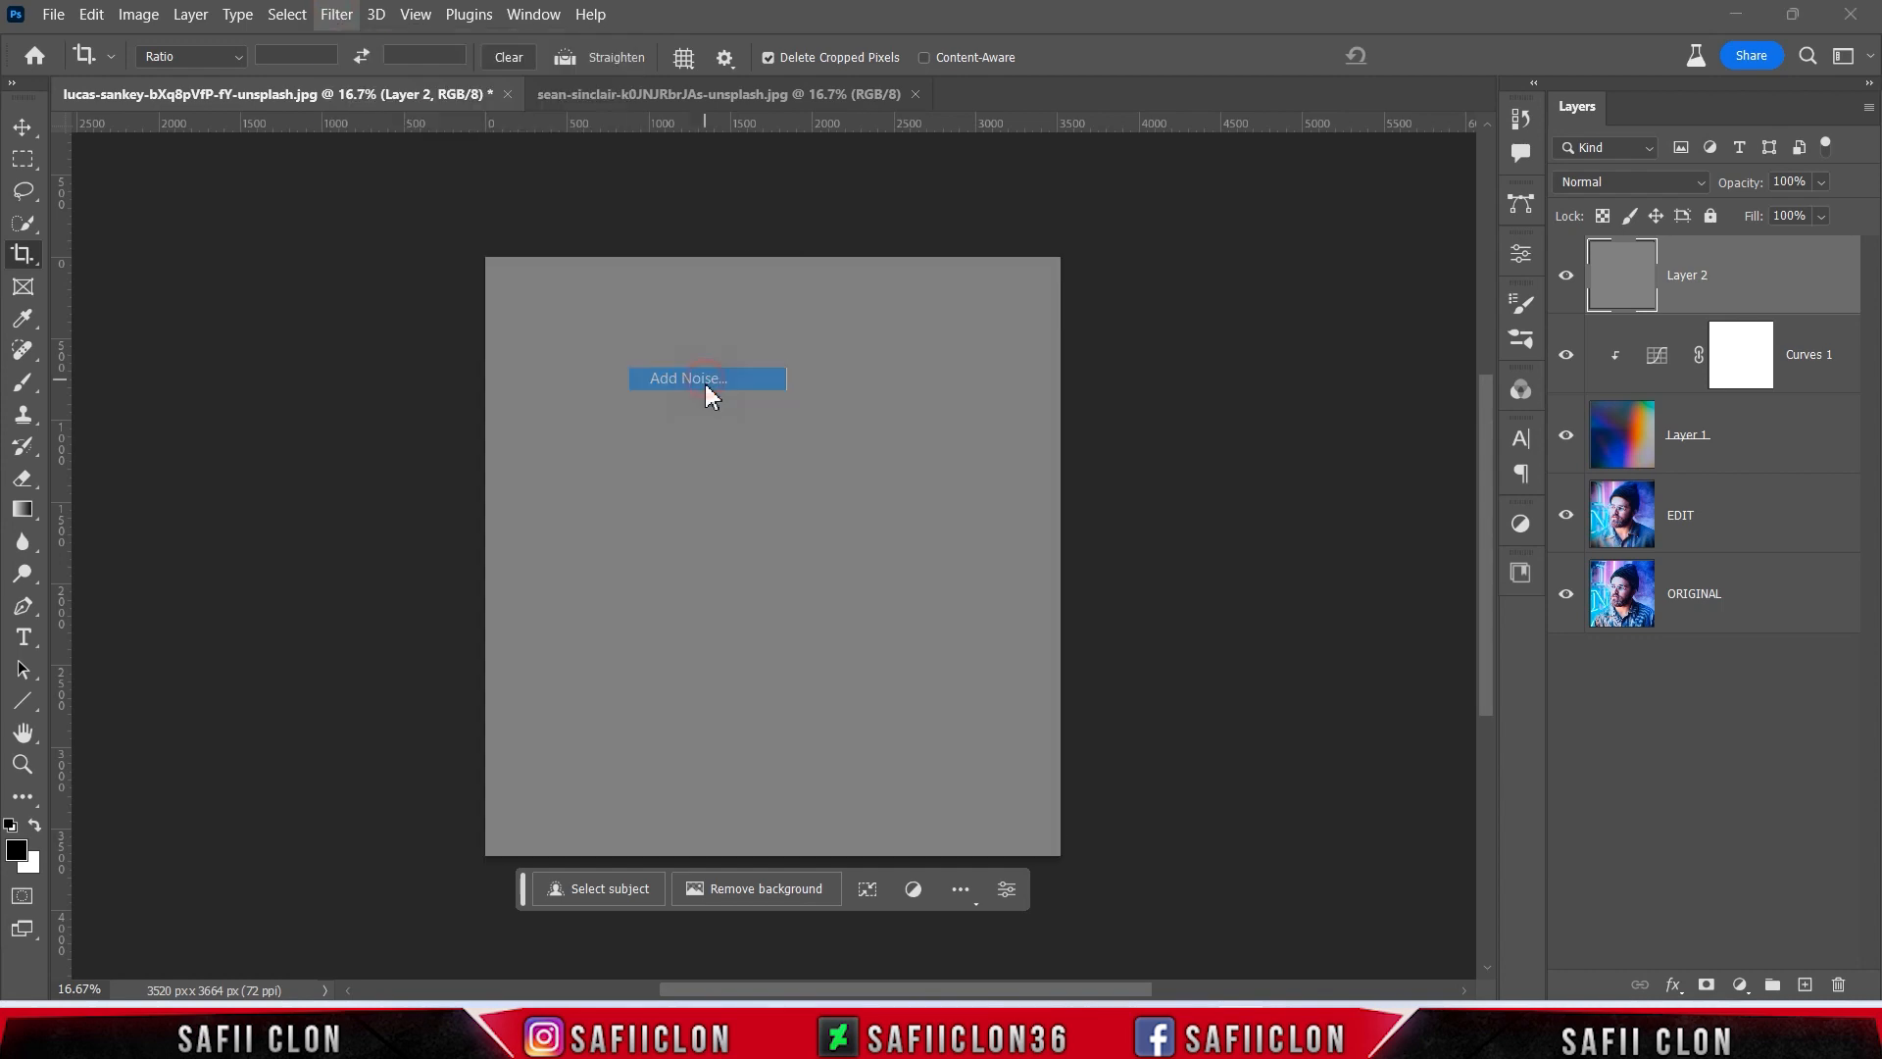
drag(961, 145, 1264, 257)
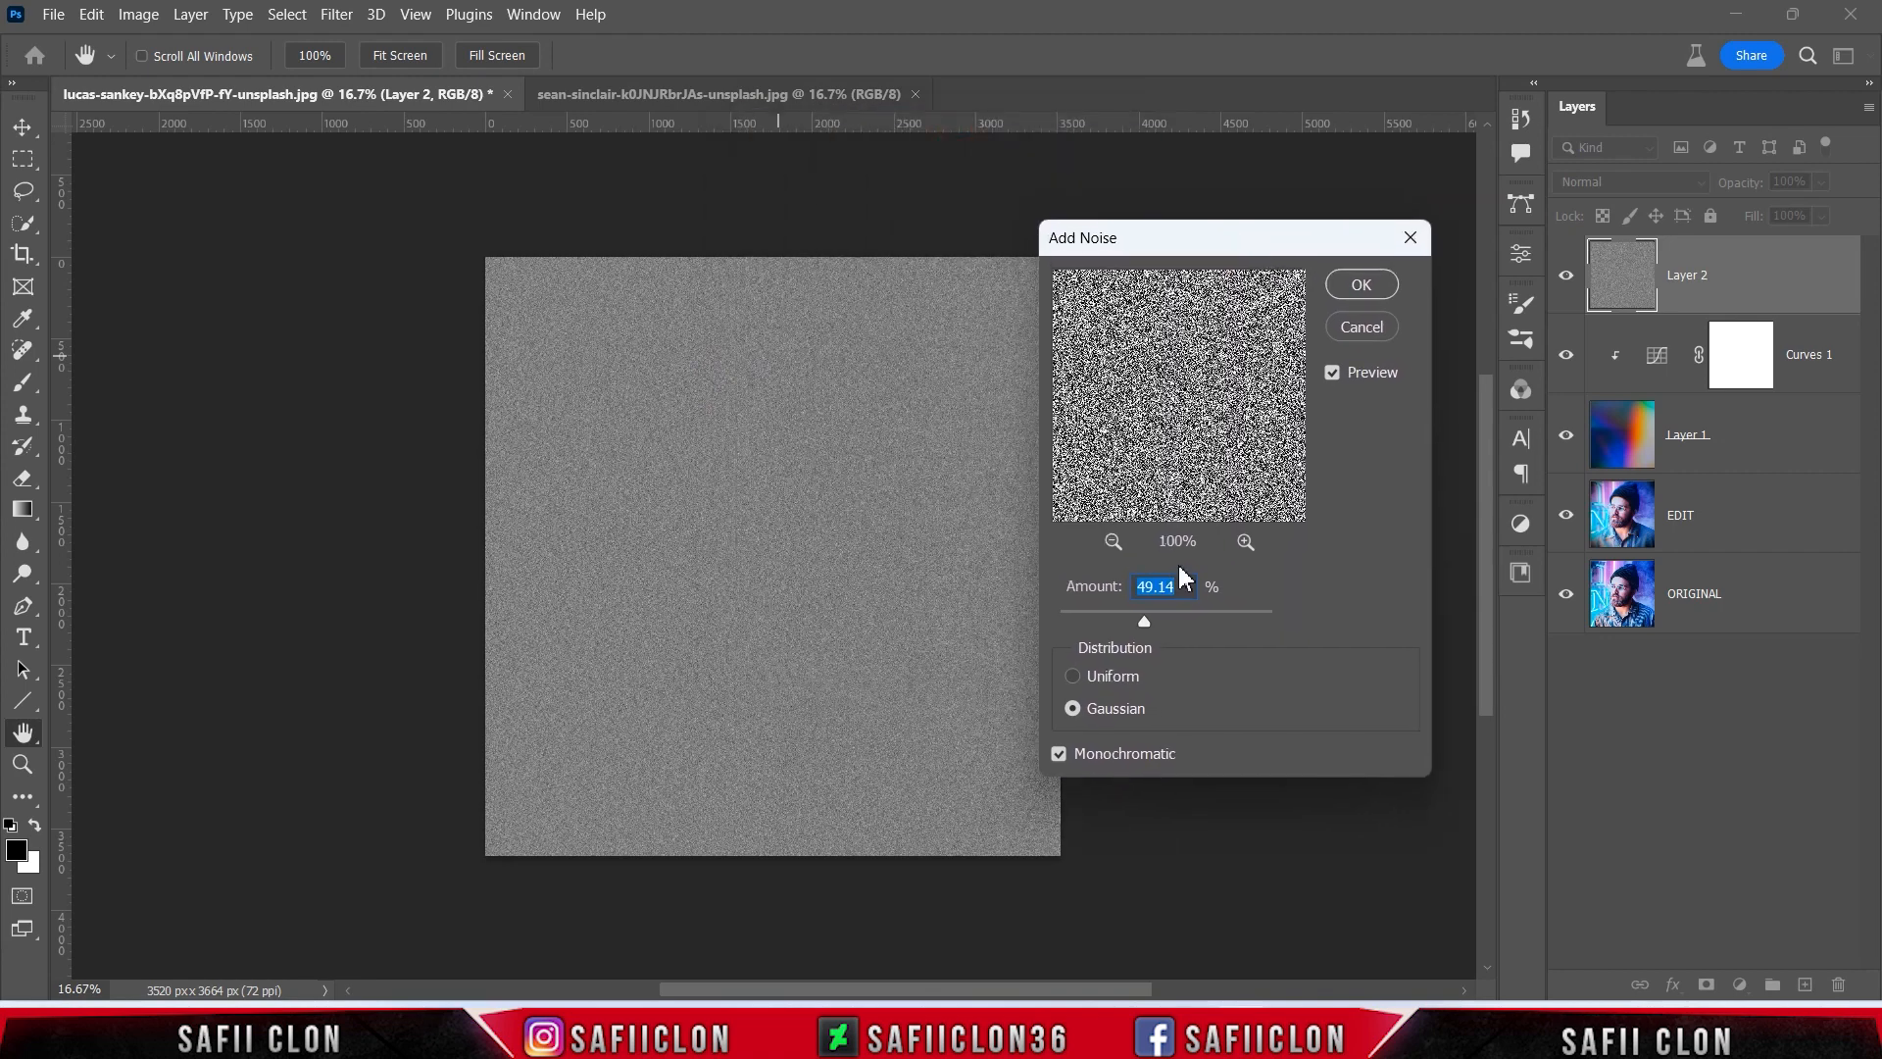
drag(1150, 621, 1153, 621)
click(1102, 704)
click(1360, 284)
key(c)
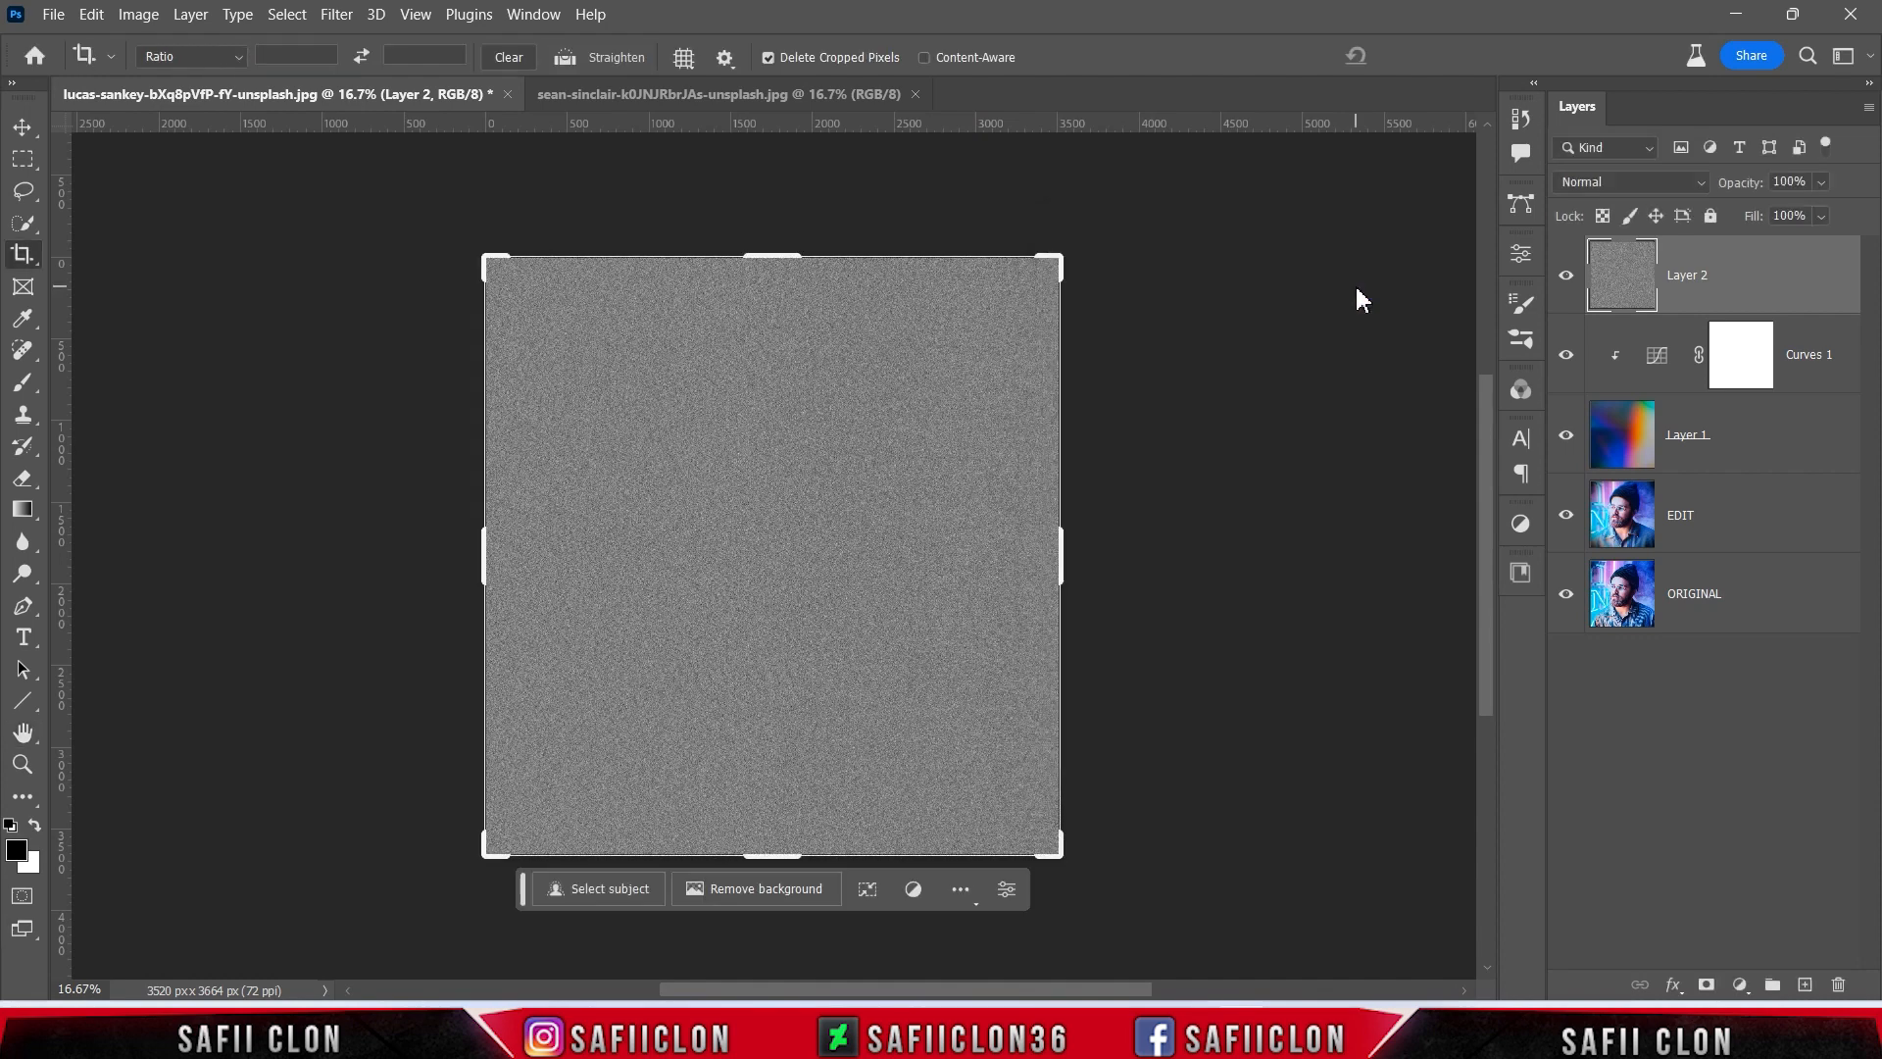
Set the noise layer's blend mode to Overlay and its fill to 82%, and inspect the grain up close.
click(1675, 191)
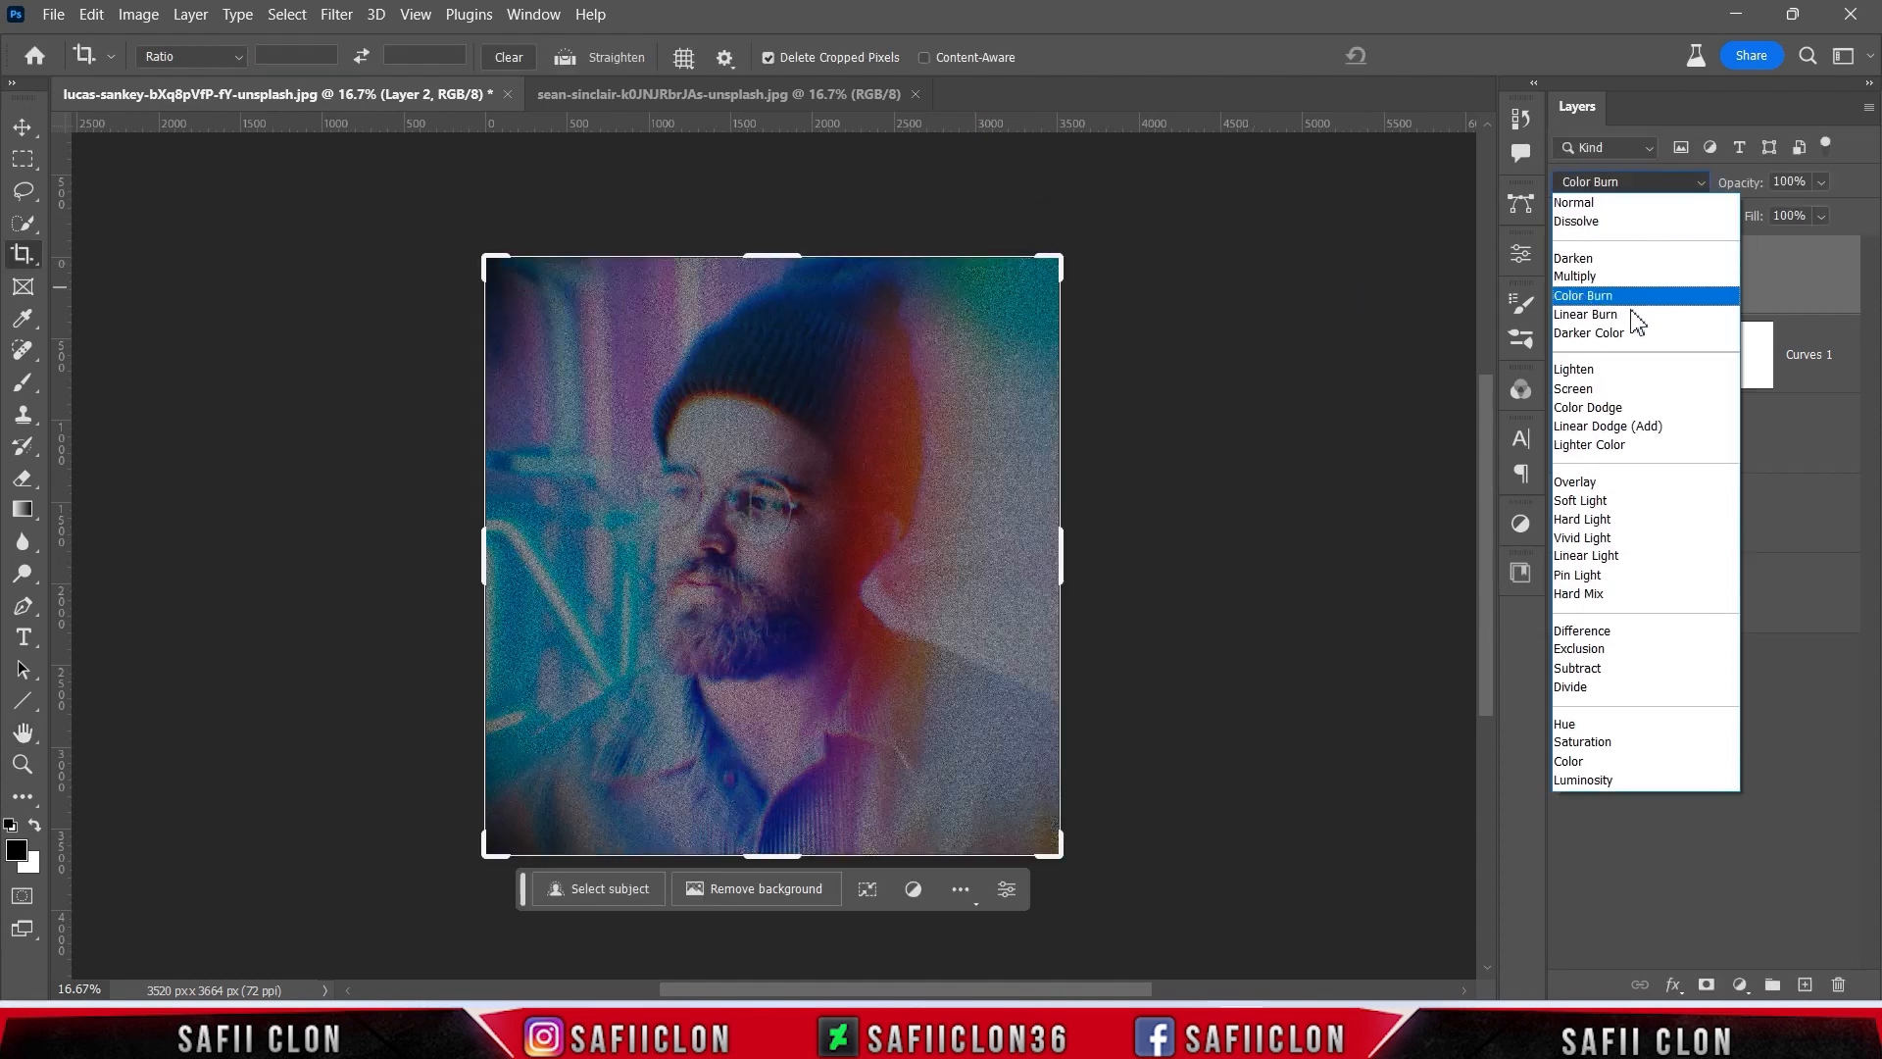
click(1595, 484)
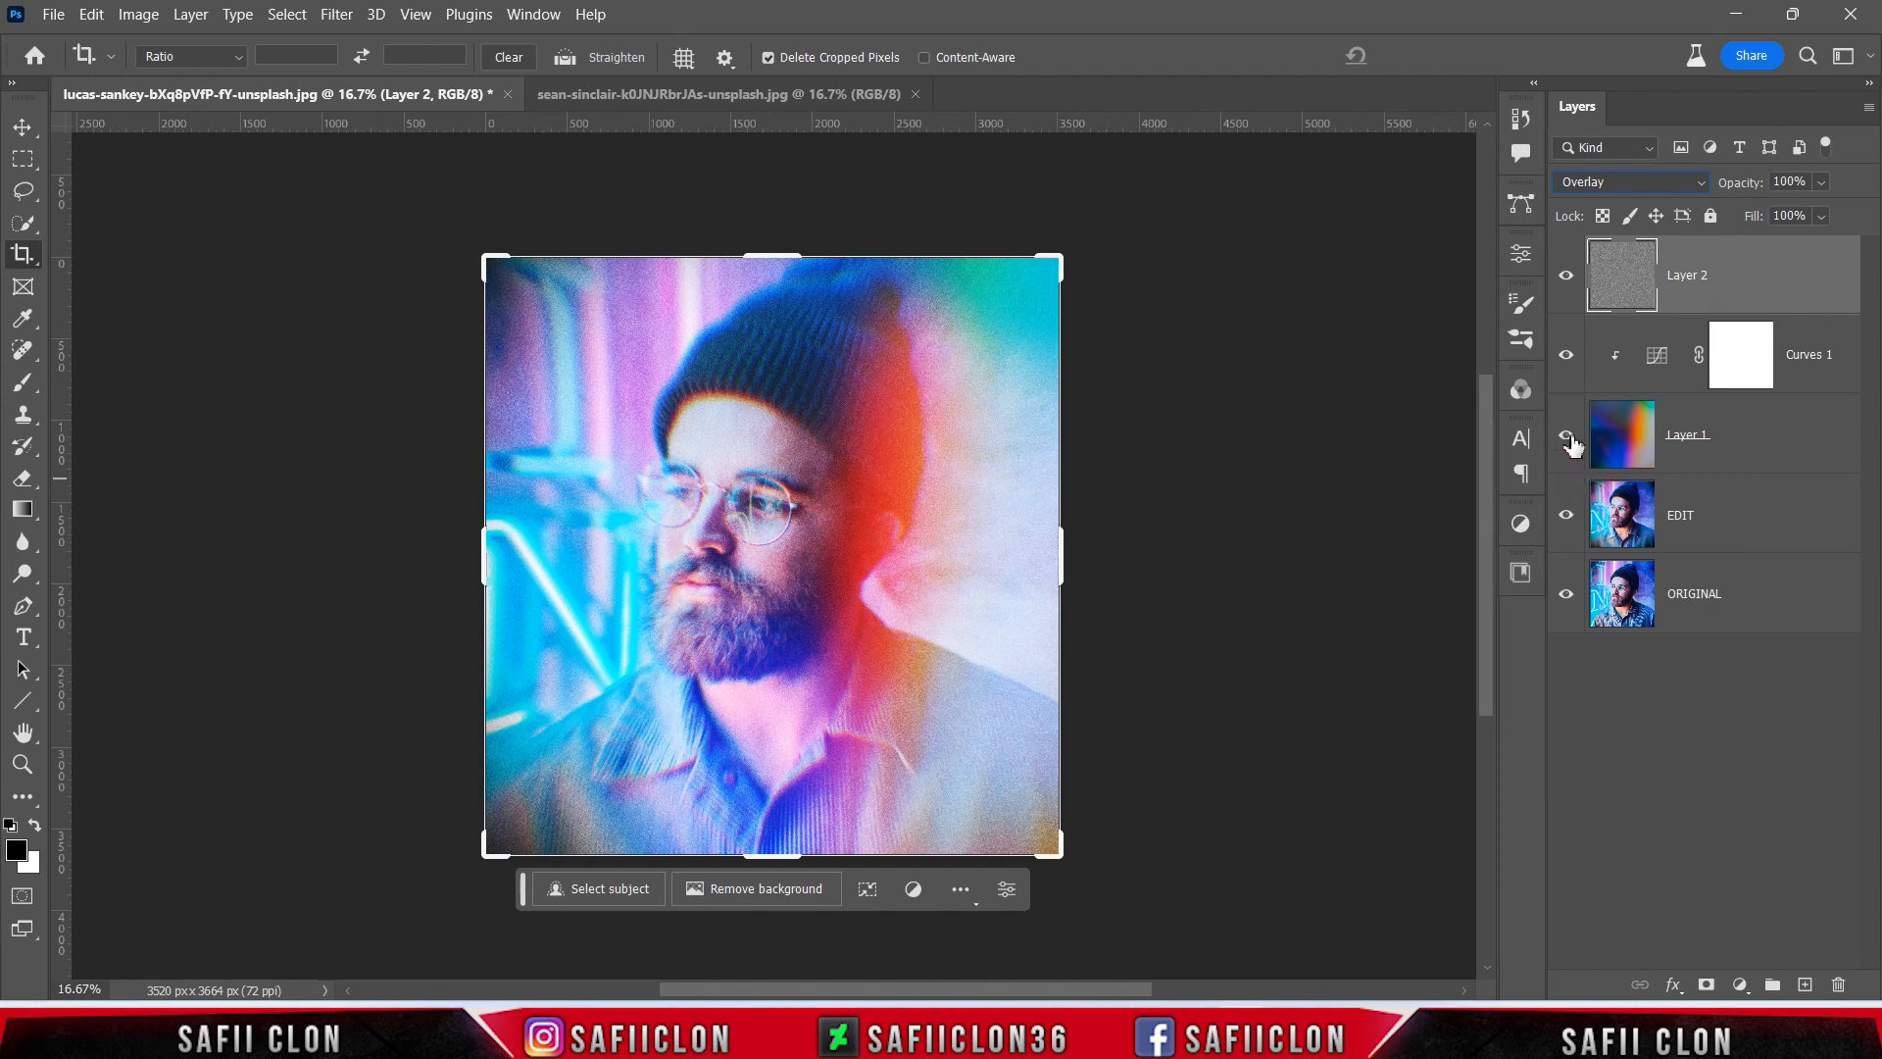
click(1822, 215)
drag(1840, 248, 1823, 243)
key(ctrl+plus)
key(ctrl+plus)
key(ctrl+plus)
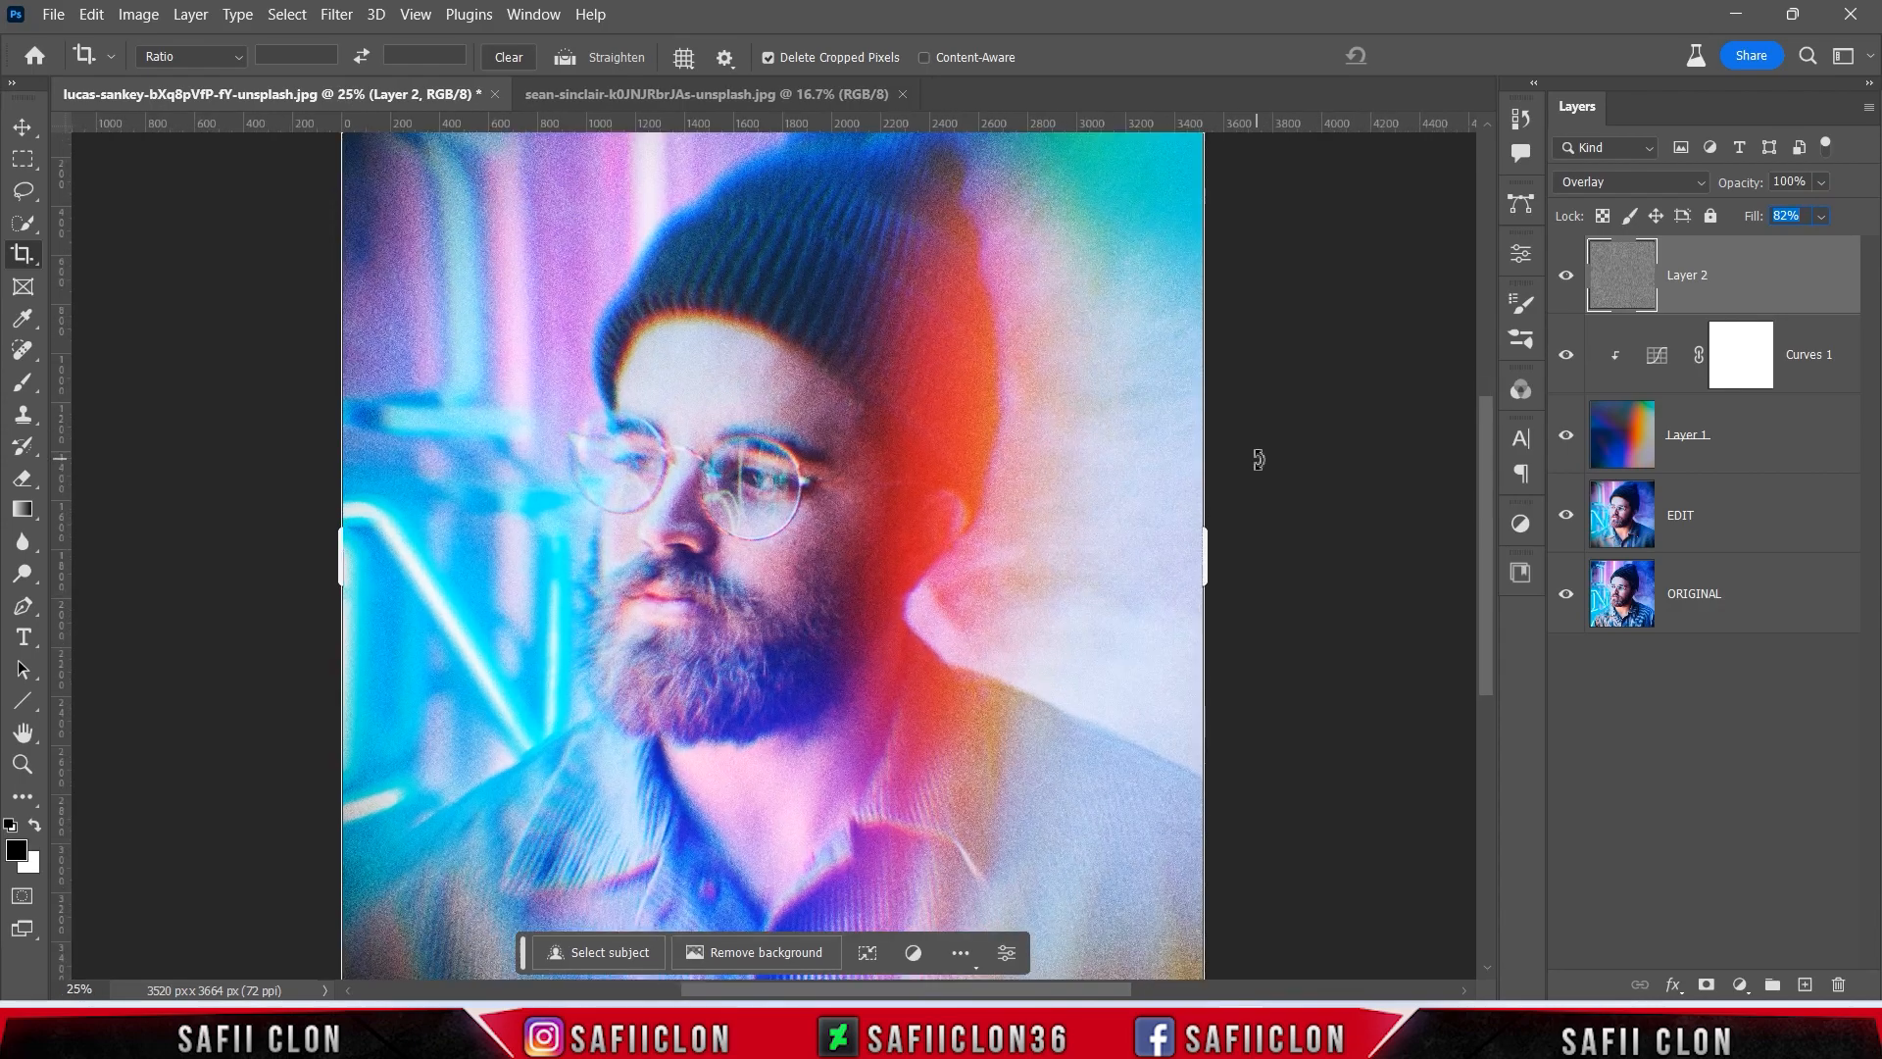
key(ctrl+minus)
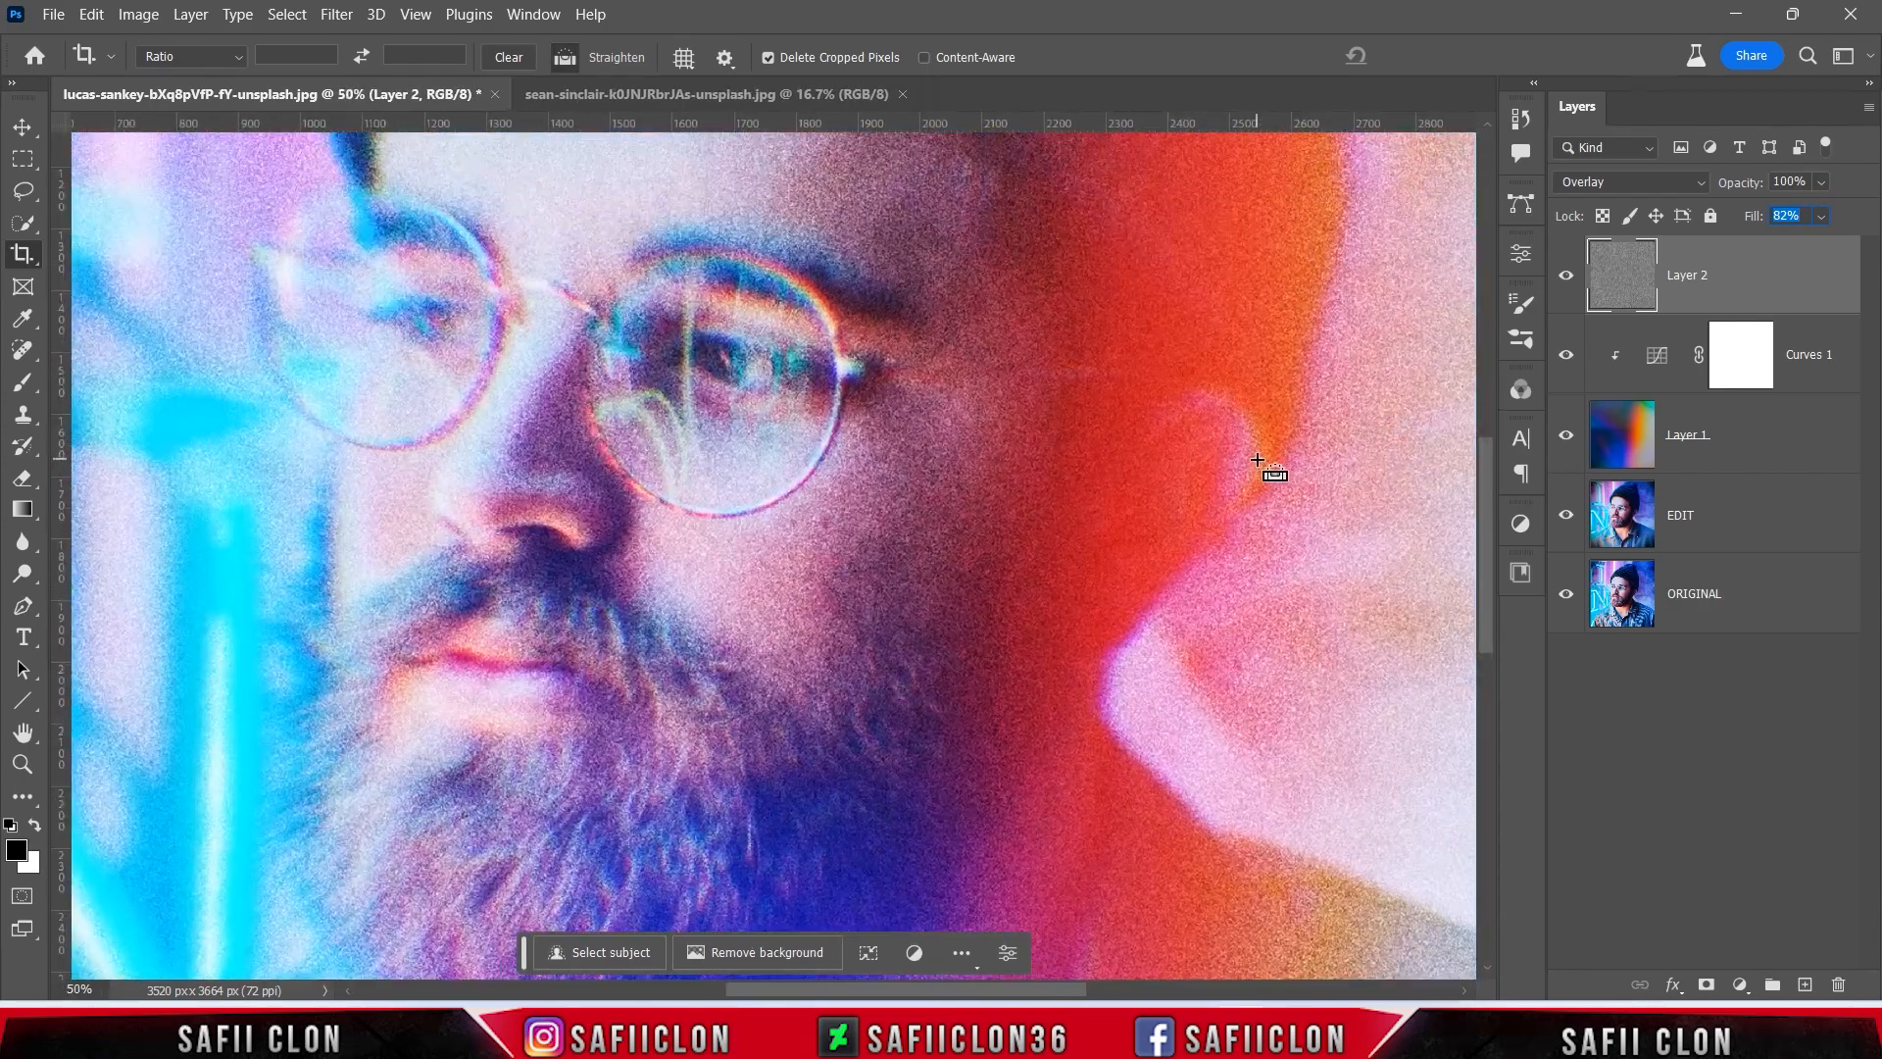
key(ctrl+minus)
key(ctrl+minus)
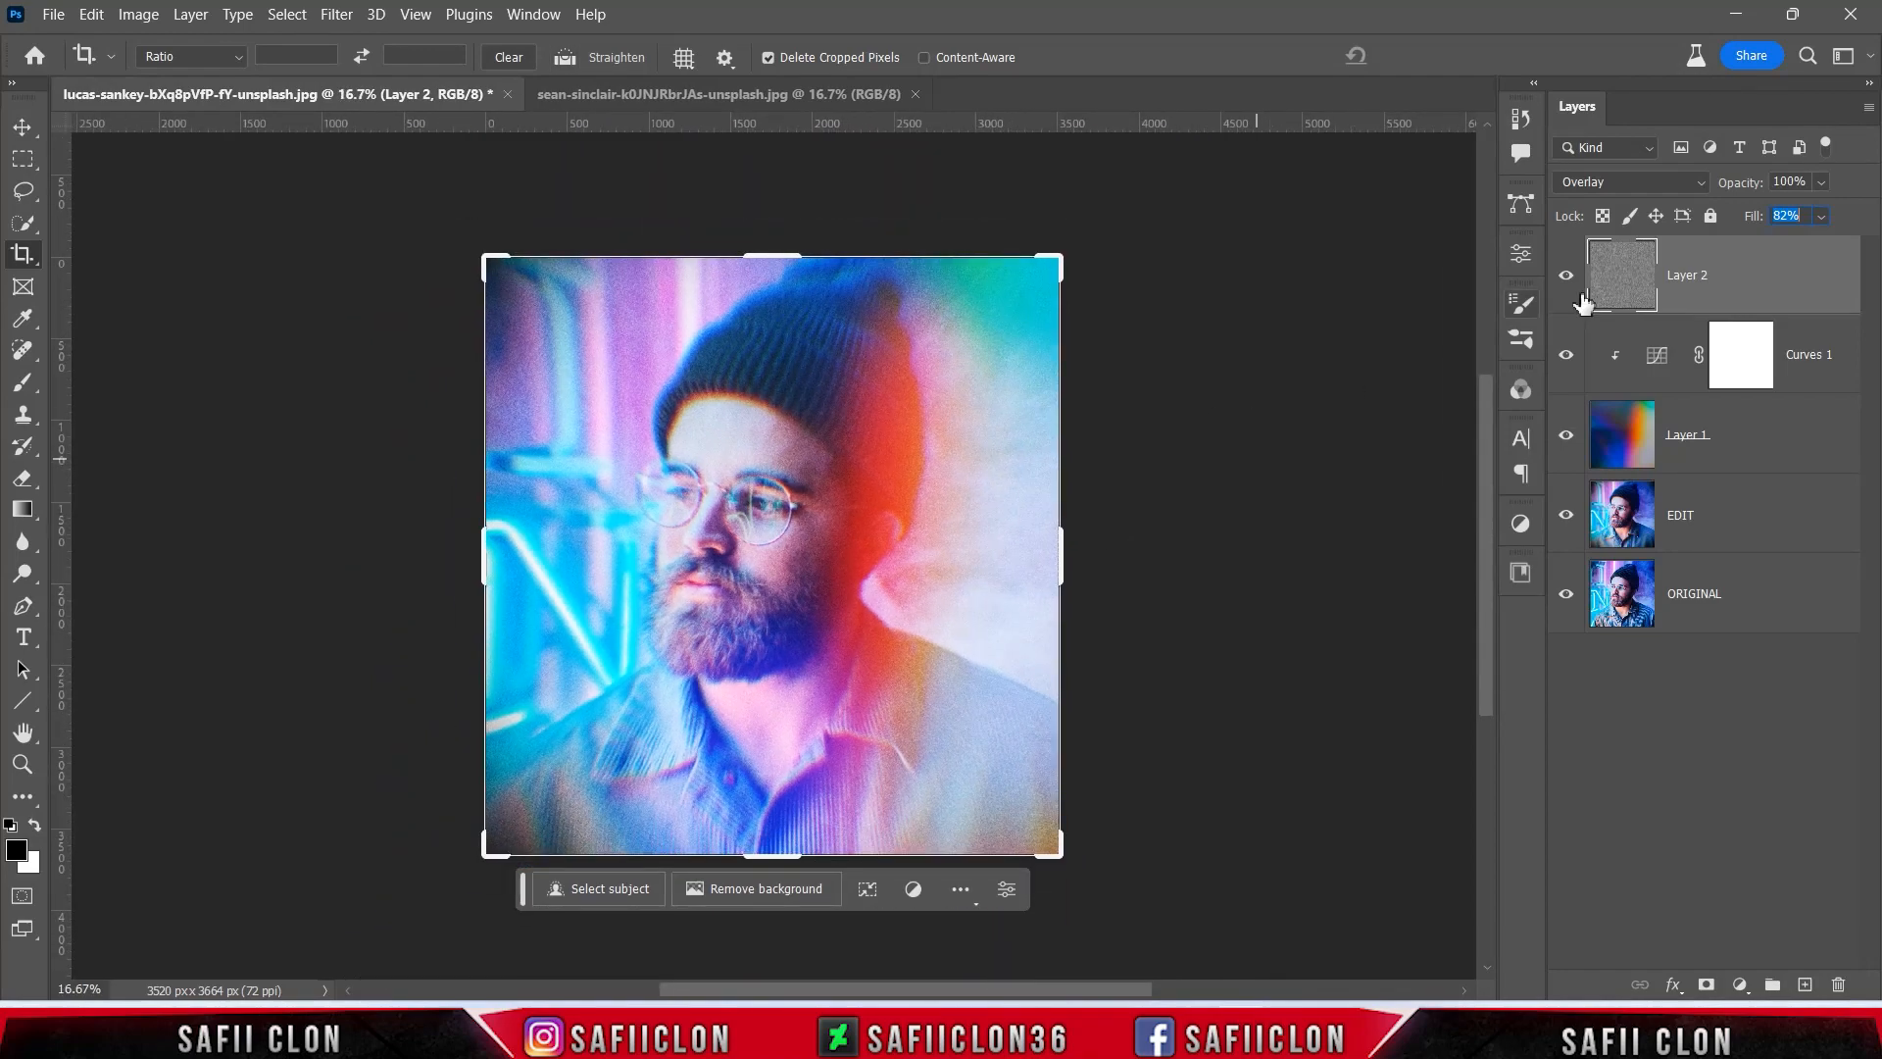
Apply a Gaussian Blur with a 3.8-pixel radius to the noise layer and compare the image with the grain hidden.
click(337, 14)
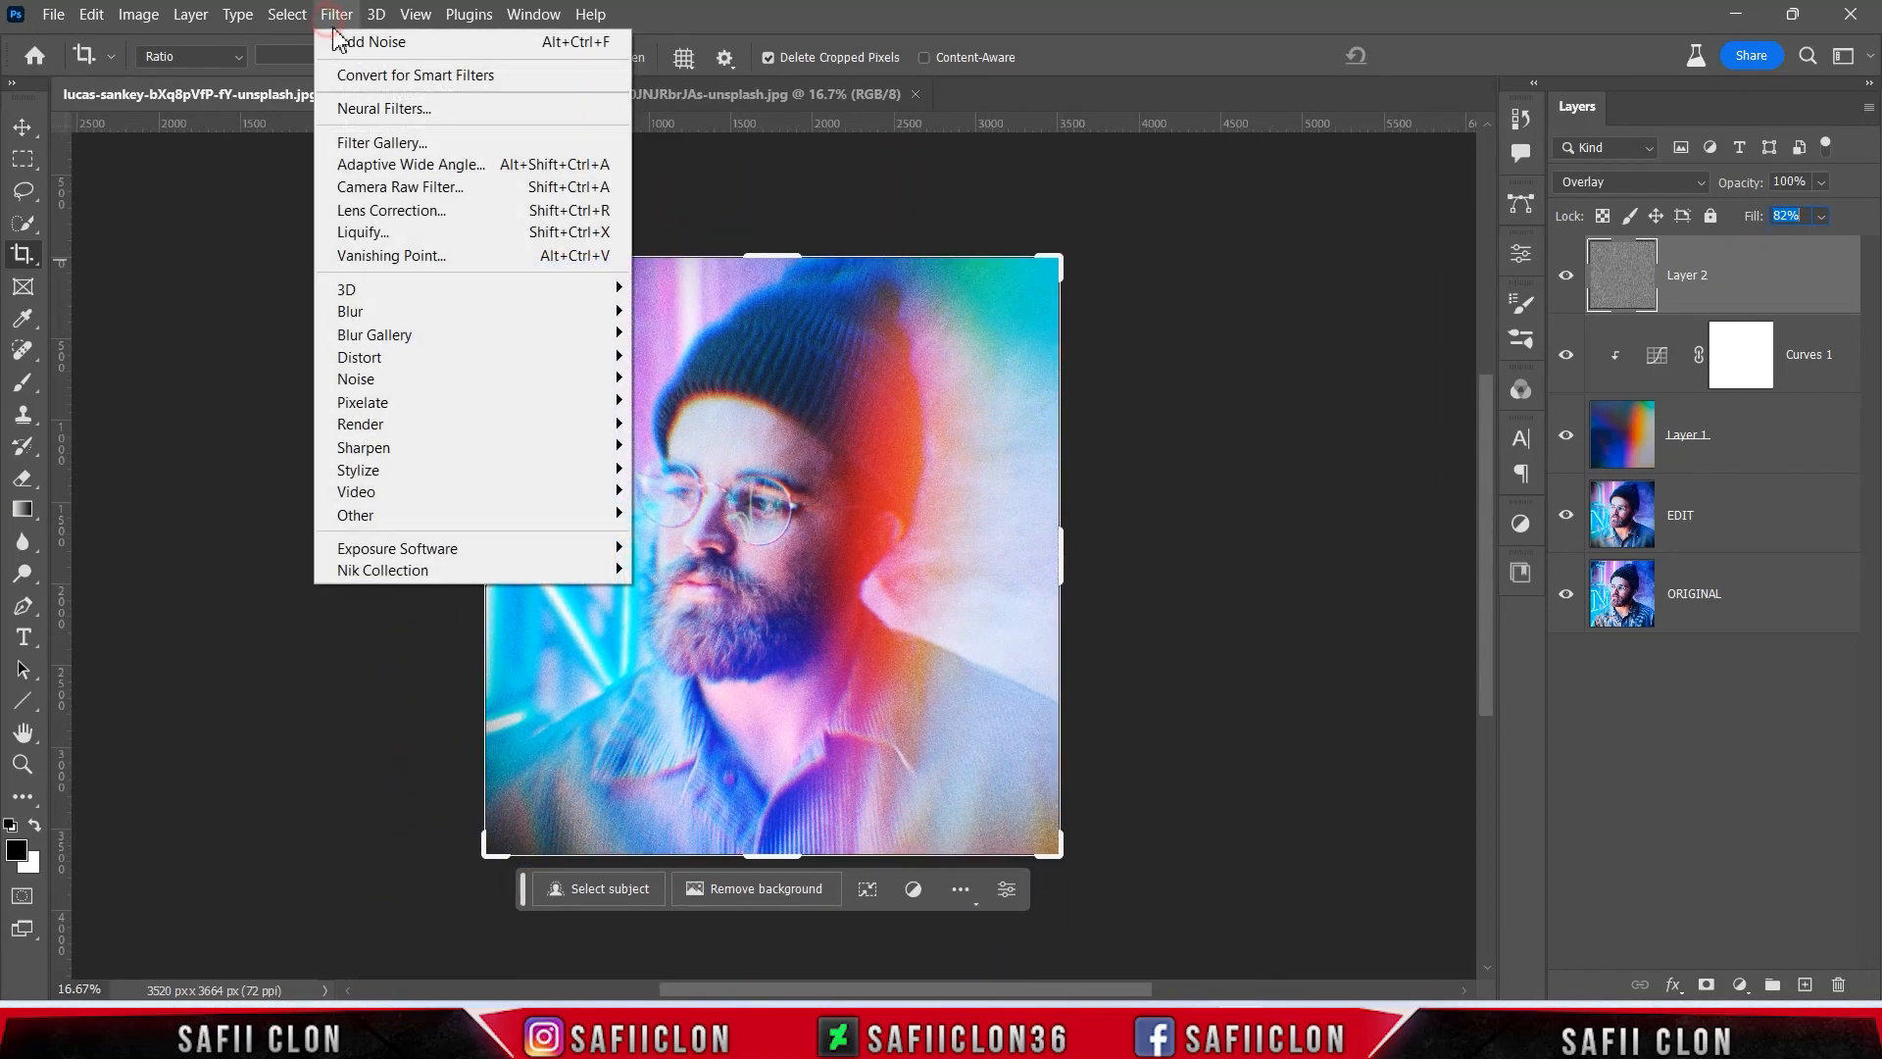
mouse_move(504, 311)
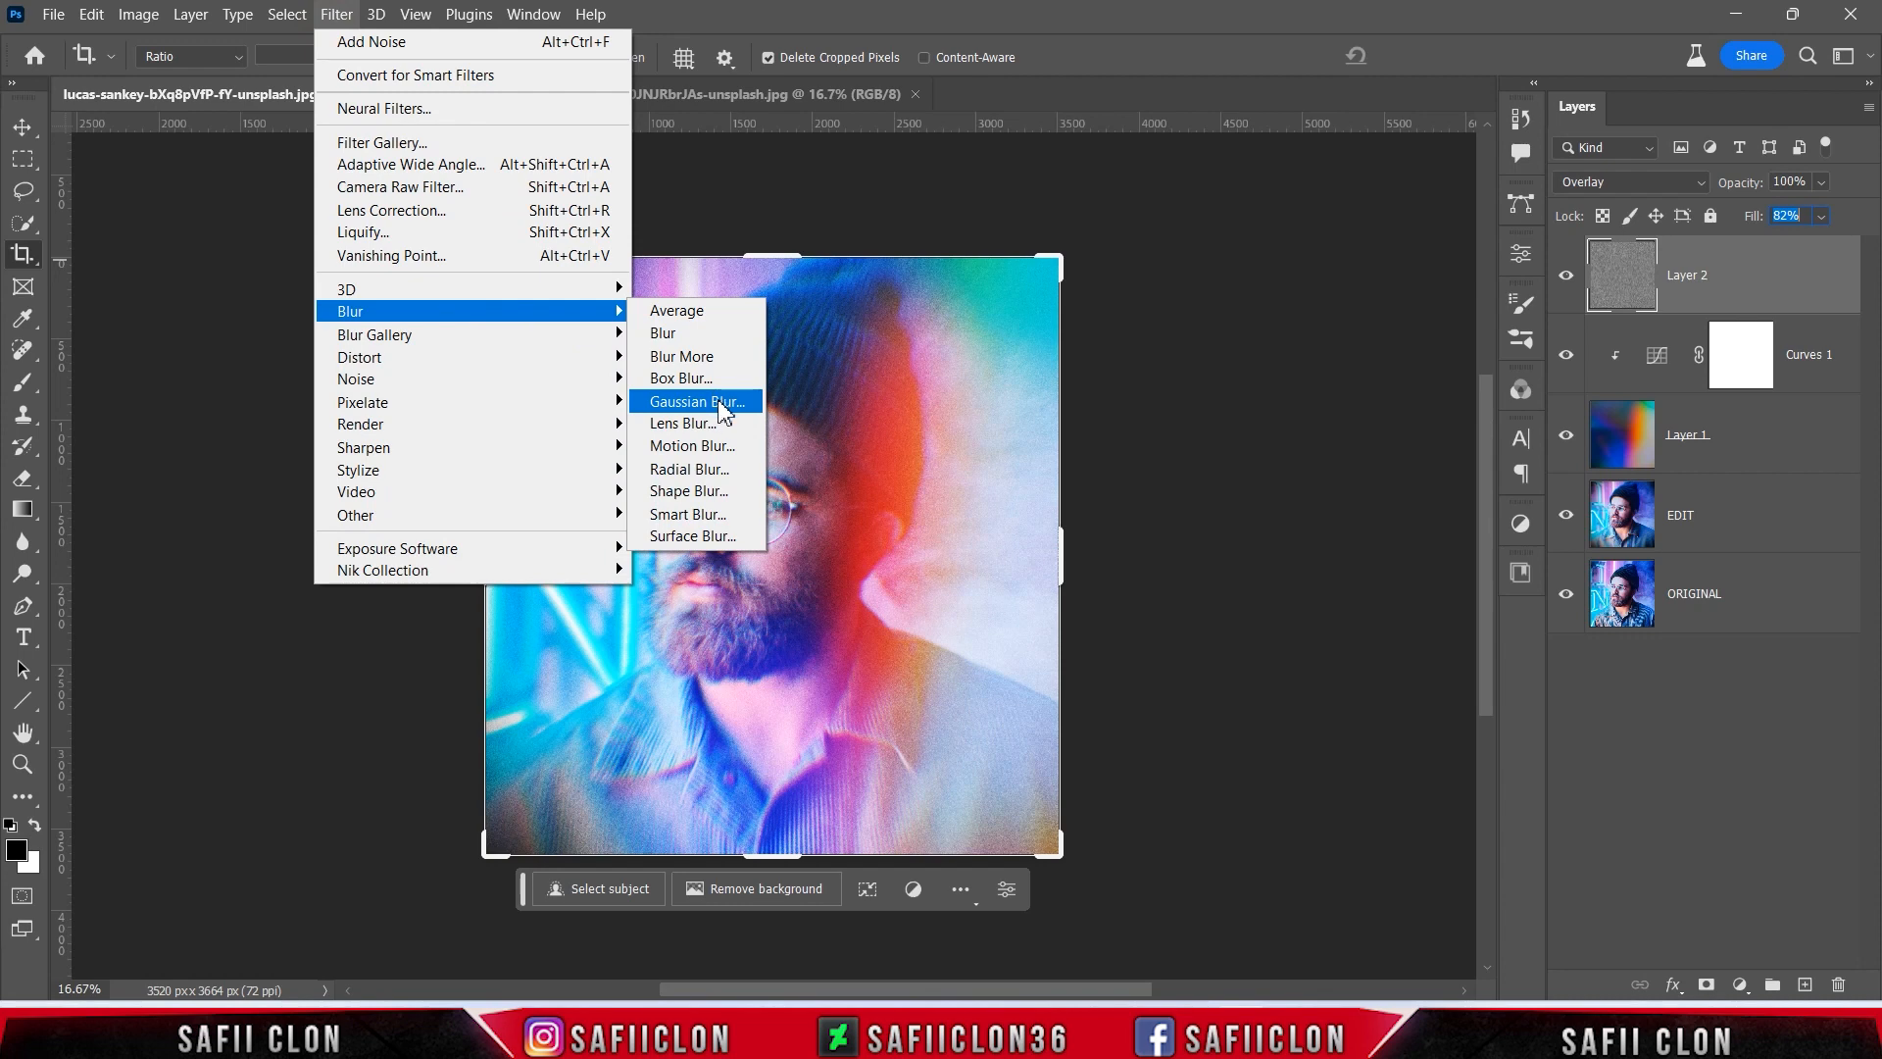
click(712, 401)
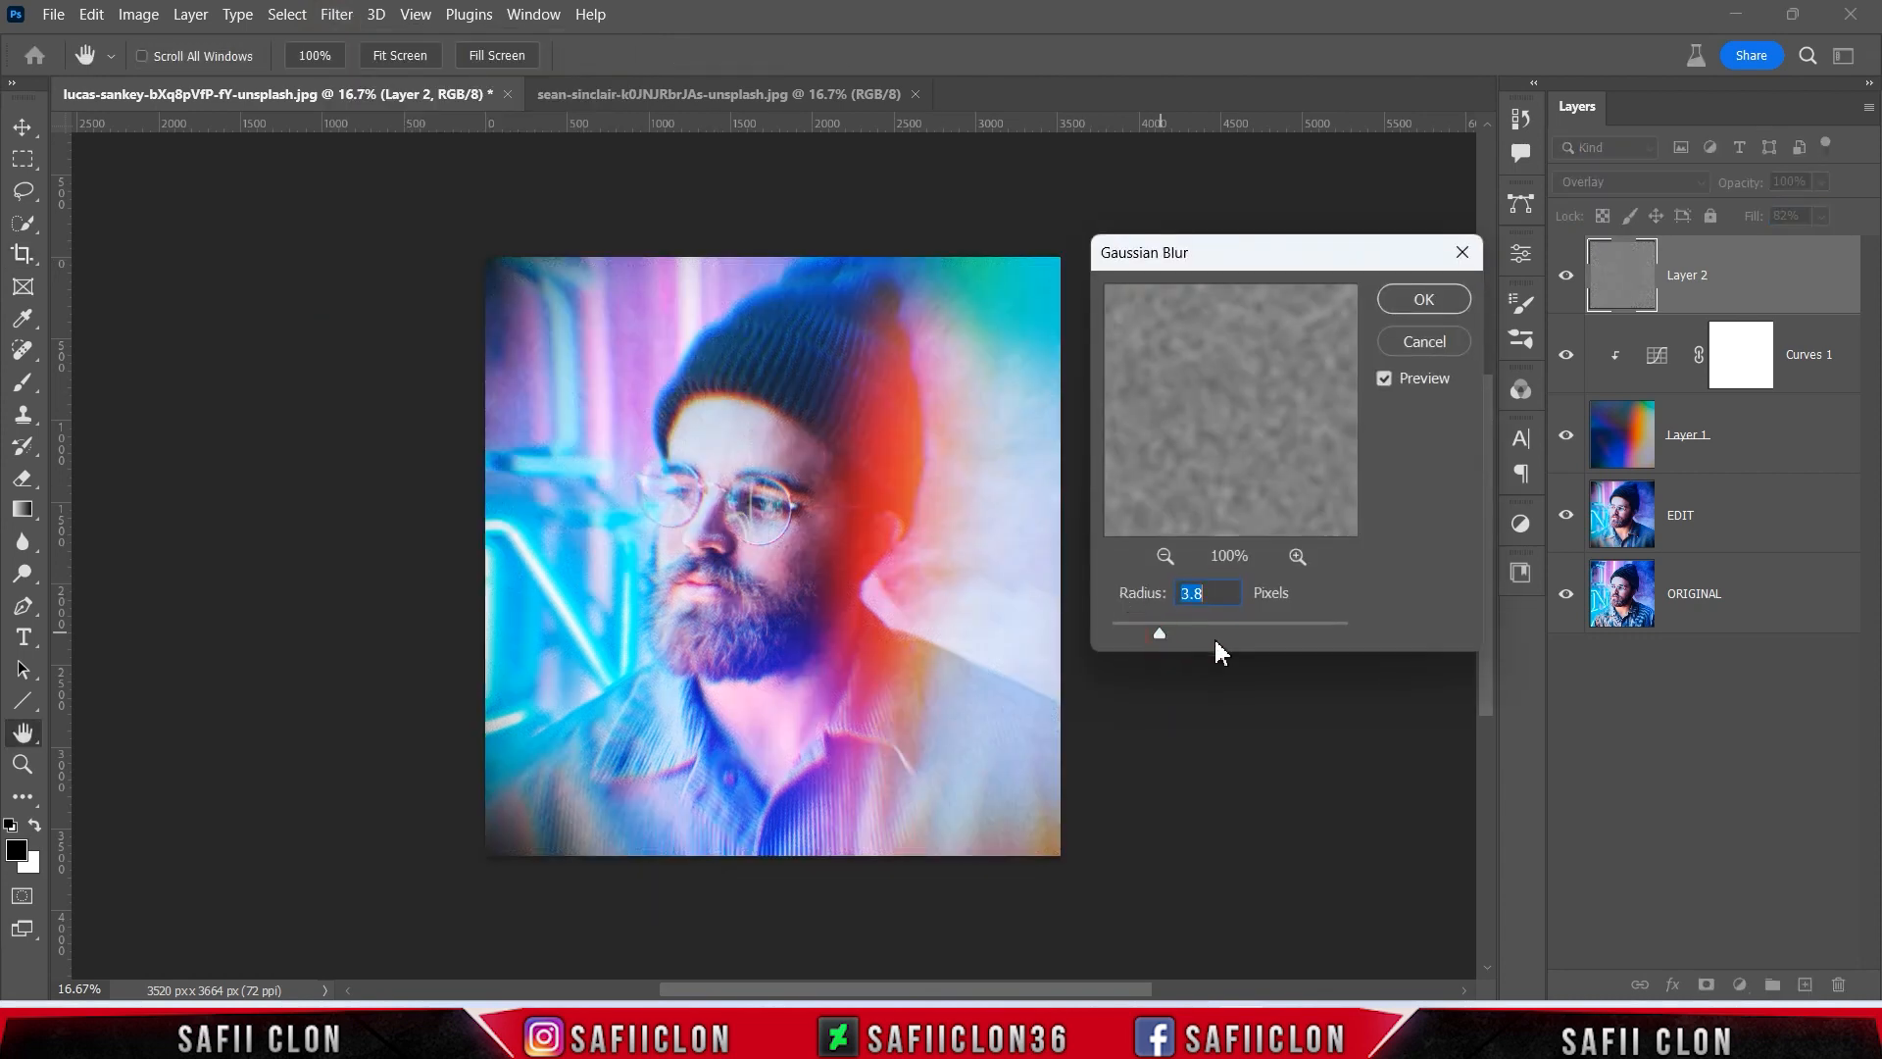
click(1423, 299)
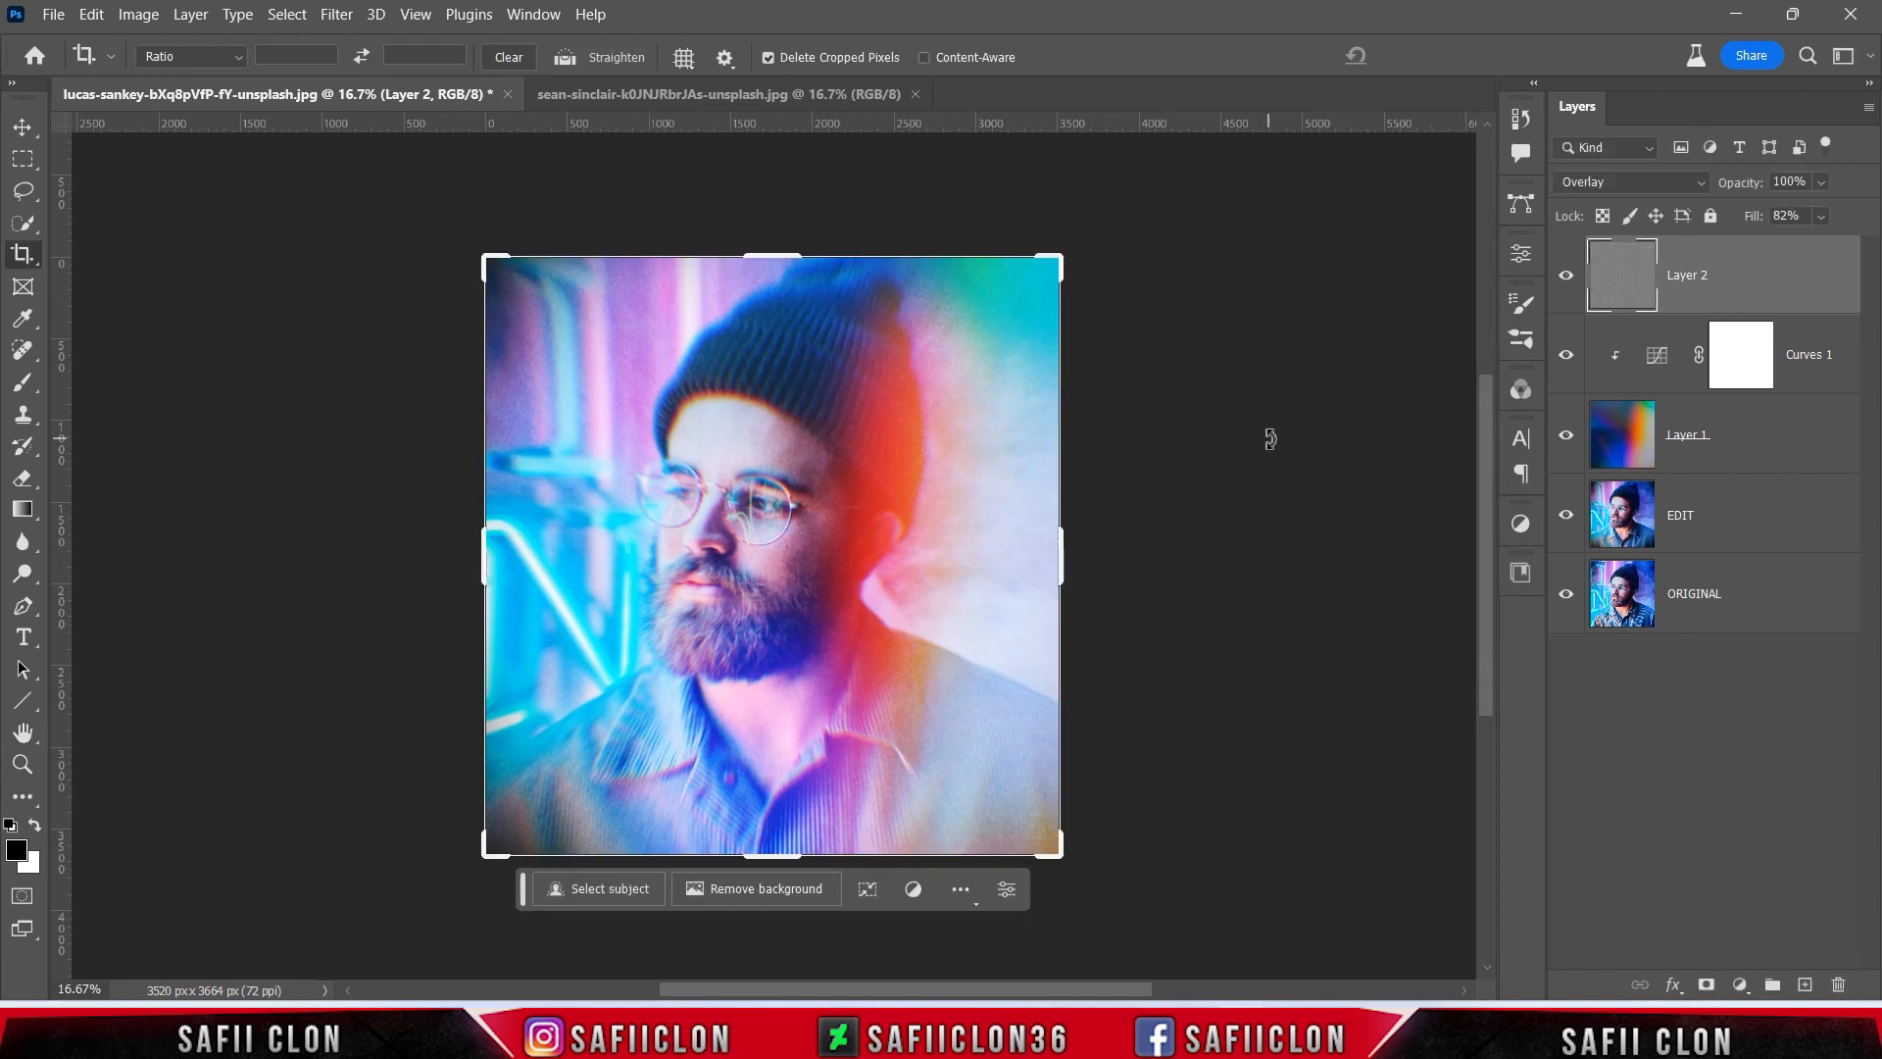
click(1567, 279)
click(1567, 279)
click(1567, 278)
click(1567, 279)
Open 104.jpg from the Lens Distortion folder and place its scratch texture above the noise layer in the portrait document.
click(53, 14)
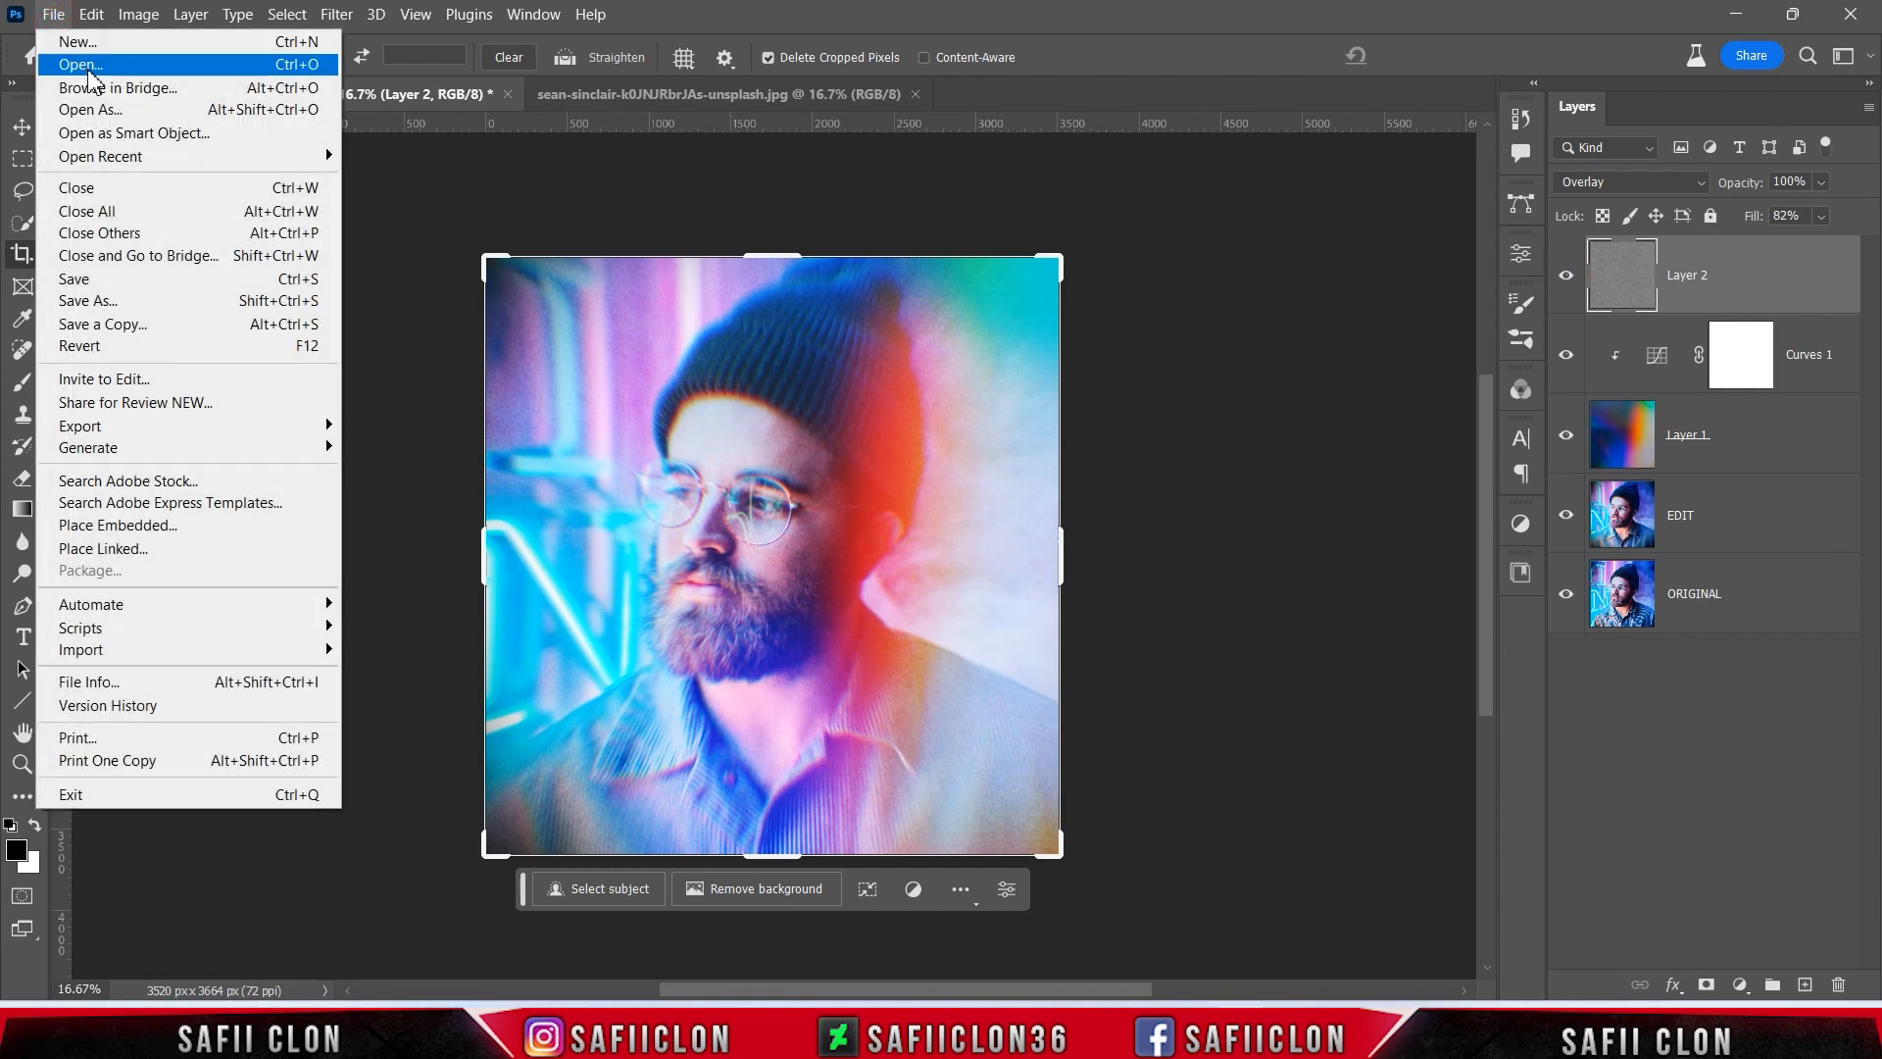
click(88, 71)
click(307, 262)
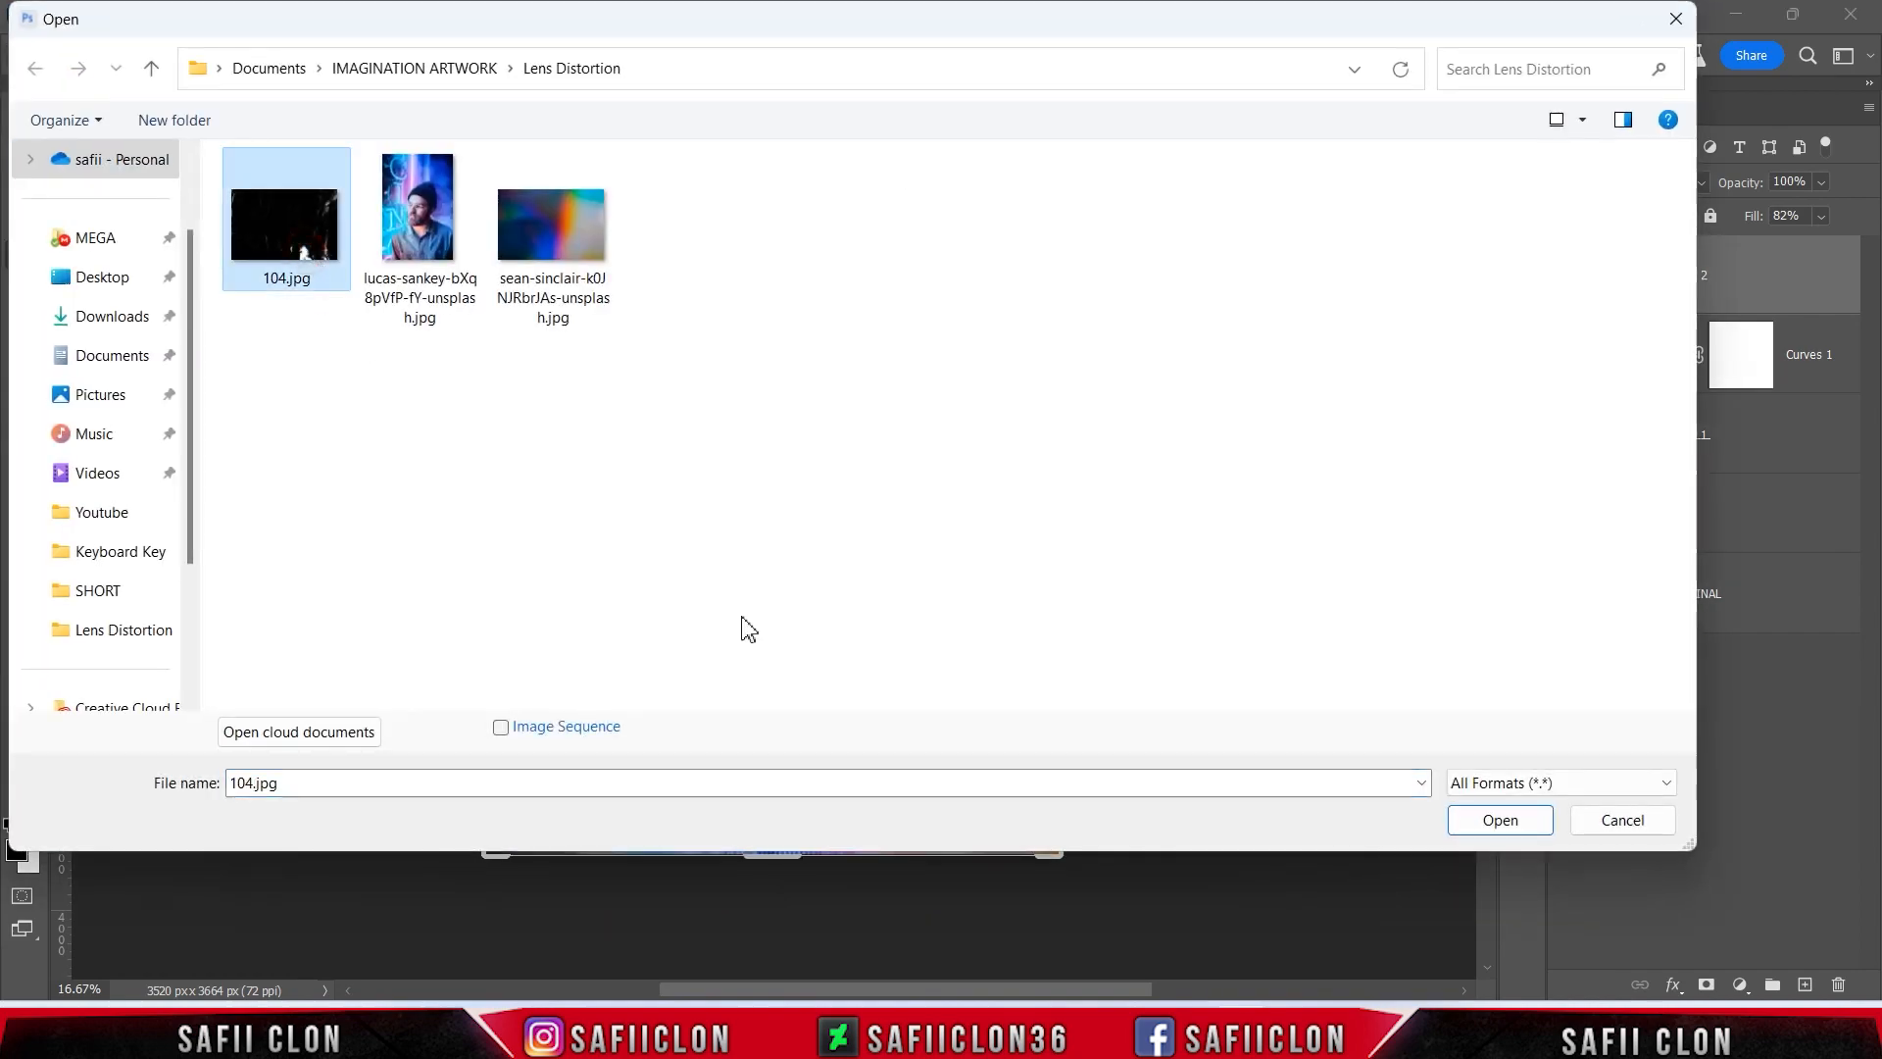
click(1500, 819)
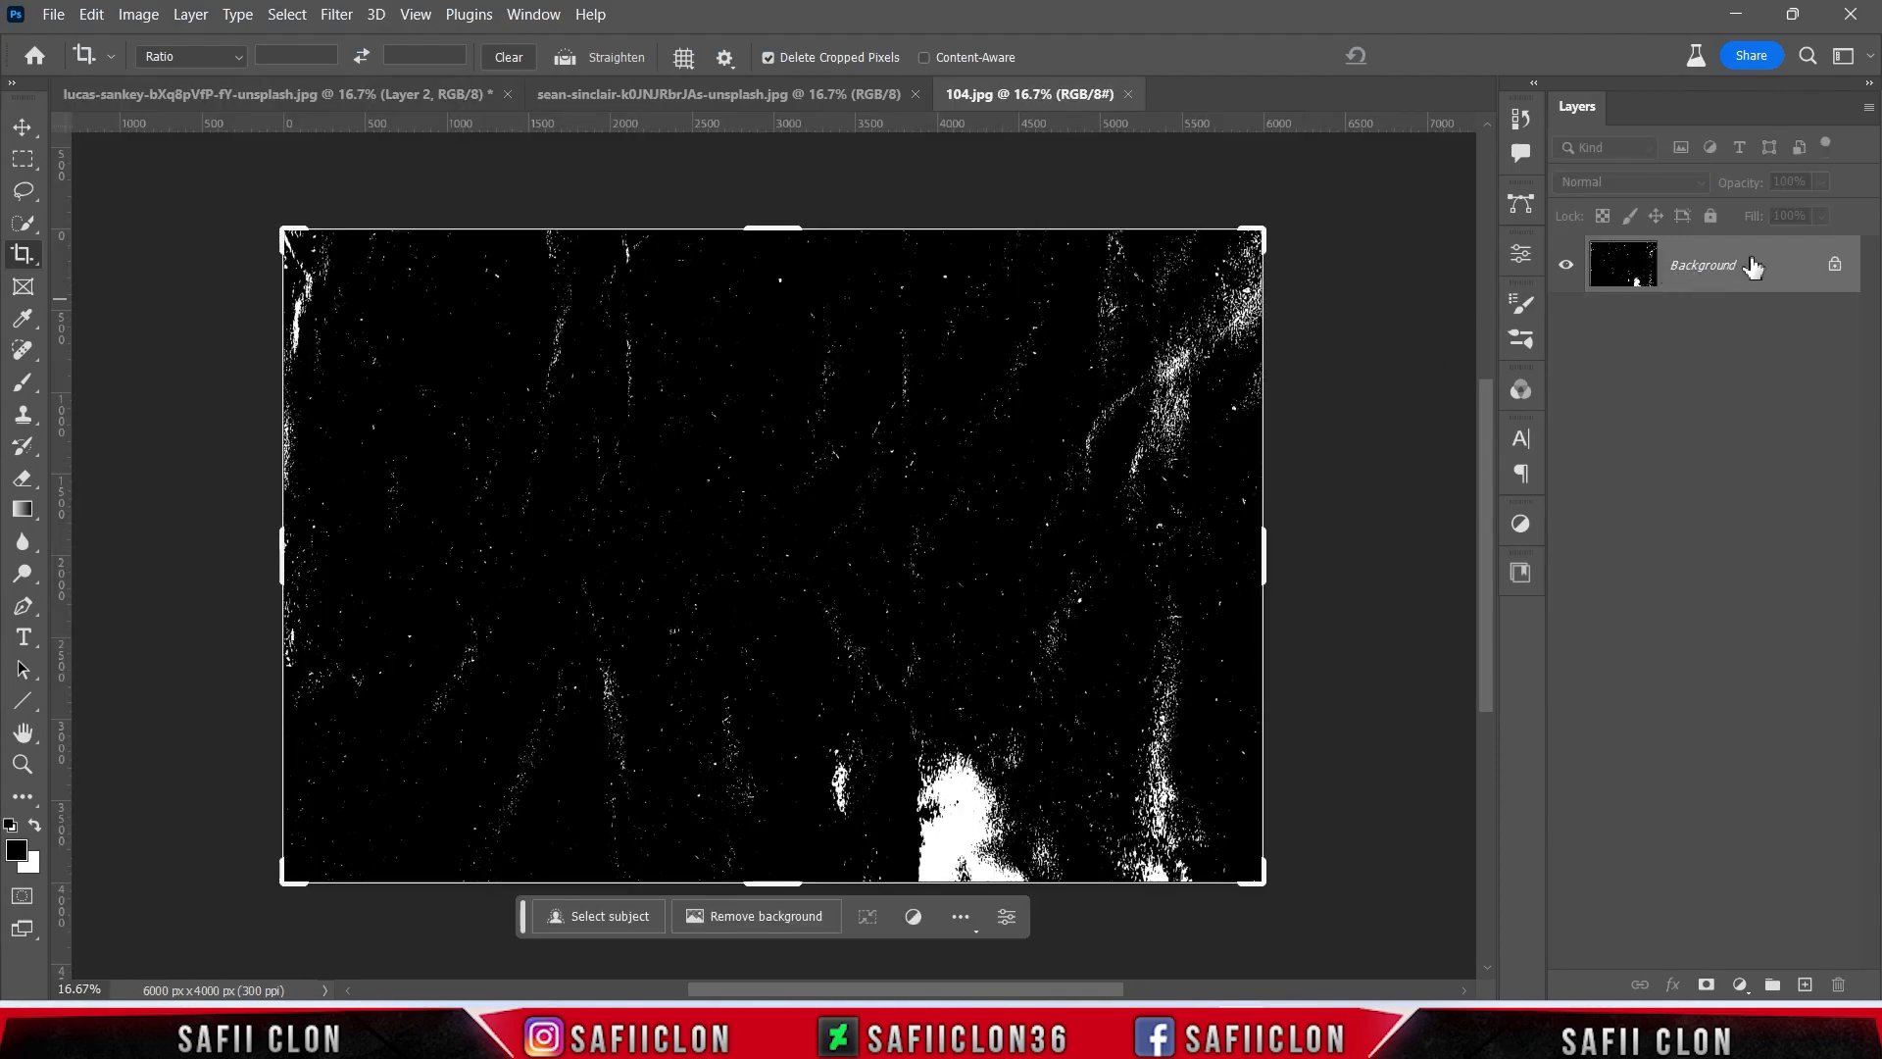
drag(1752, 266, 802, 547)
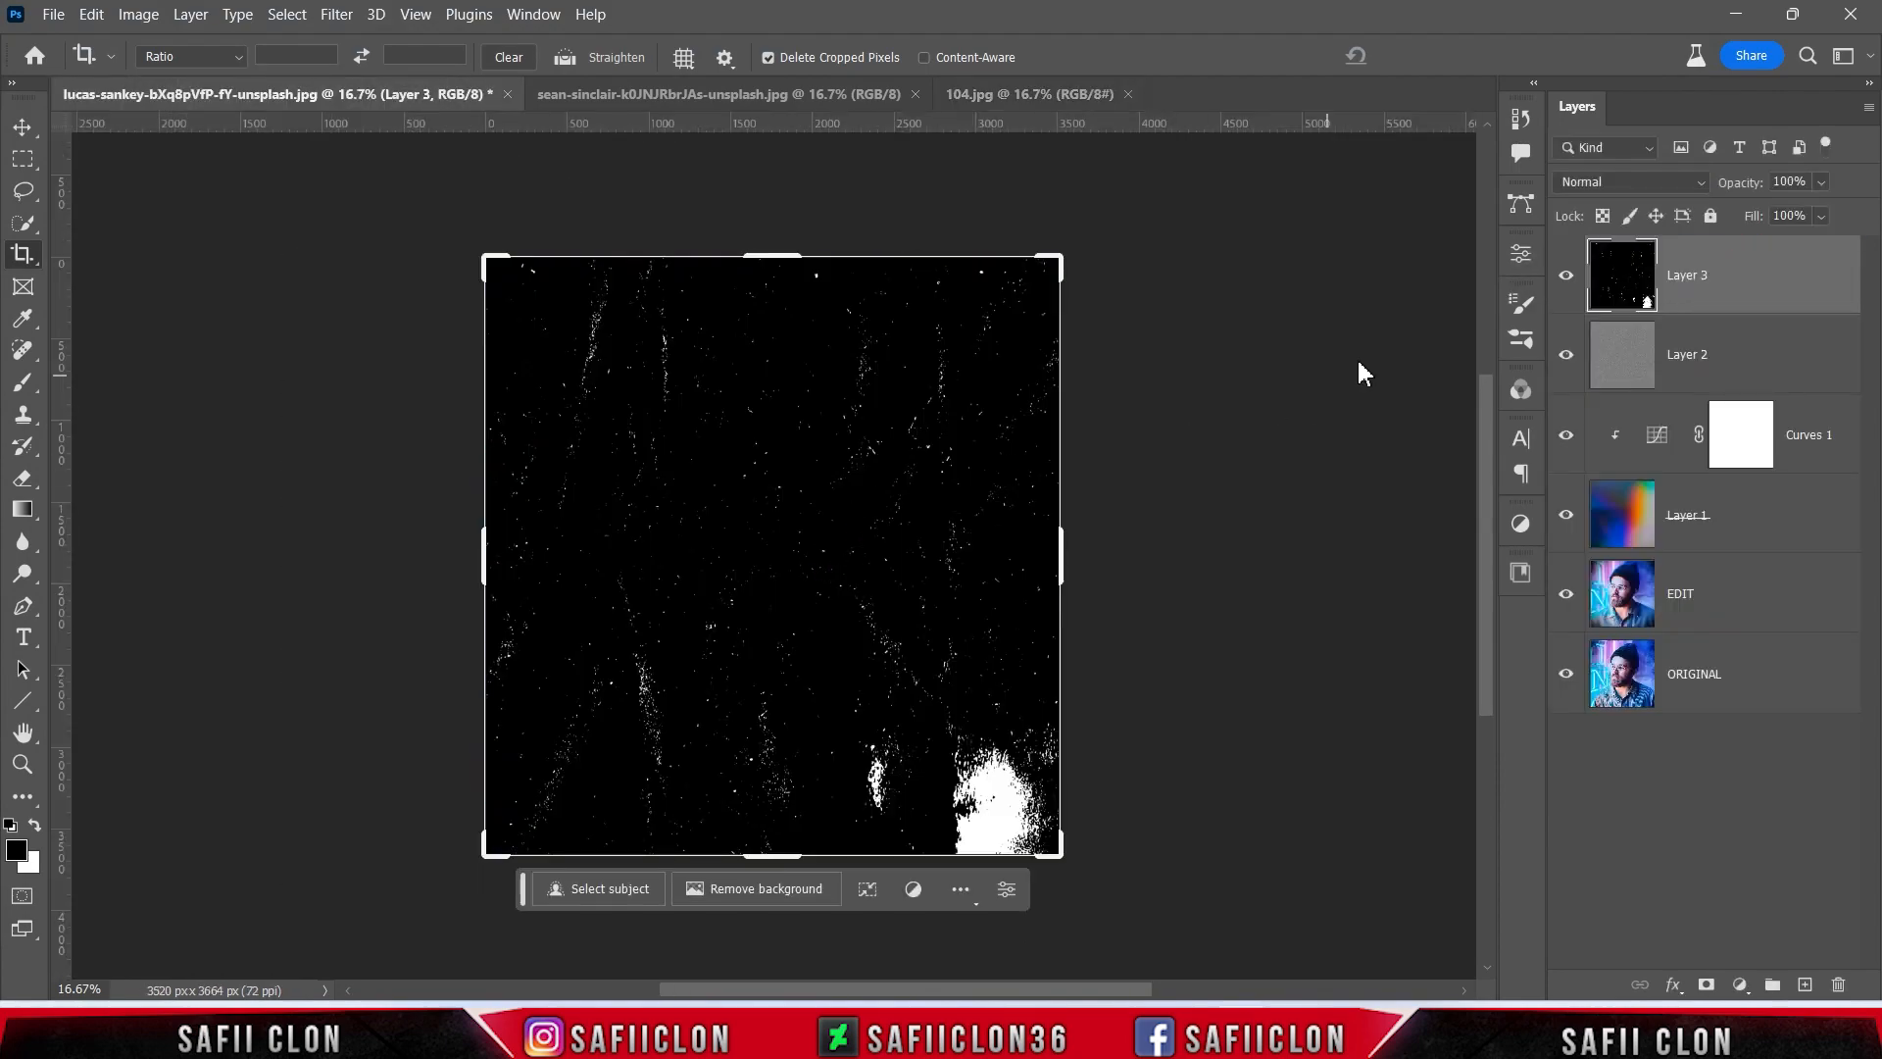
Blend the scratch texture layer in Screen mode, scale it to about 94% and shift it slightly left over the portrait.
click(1615, 182)
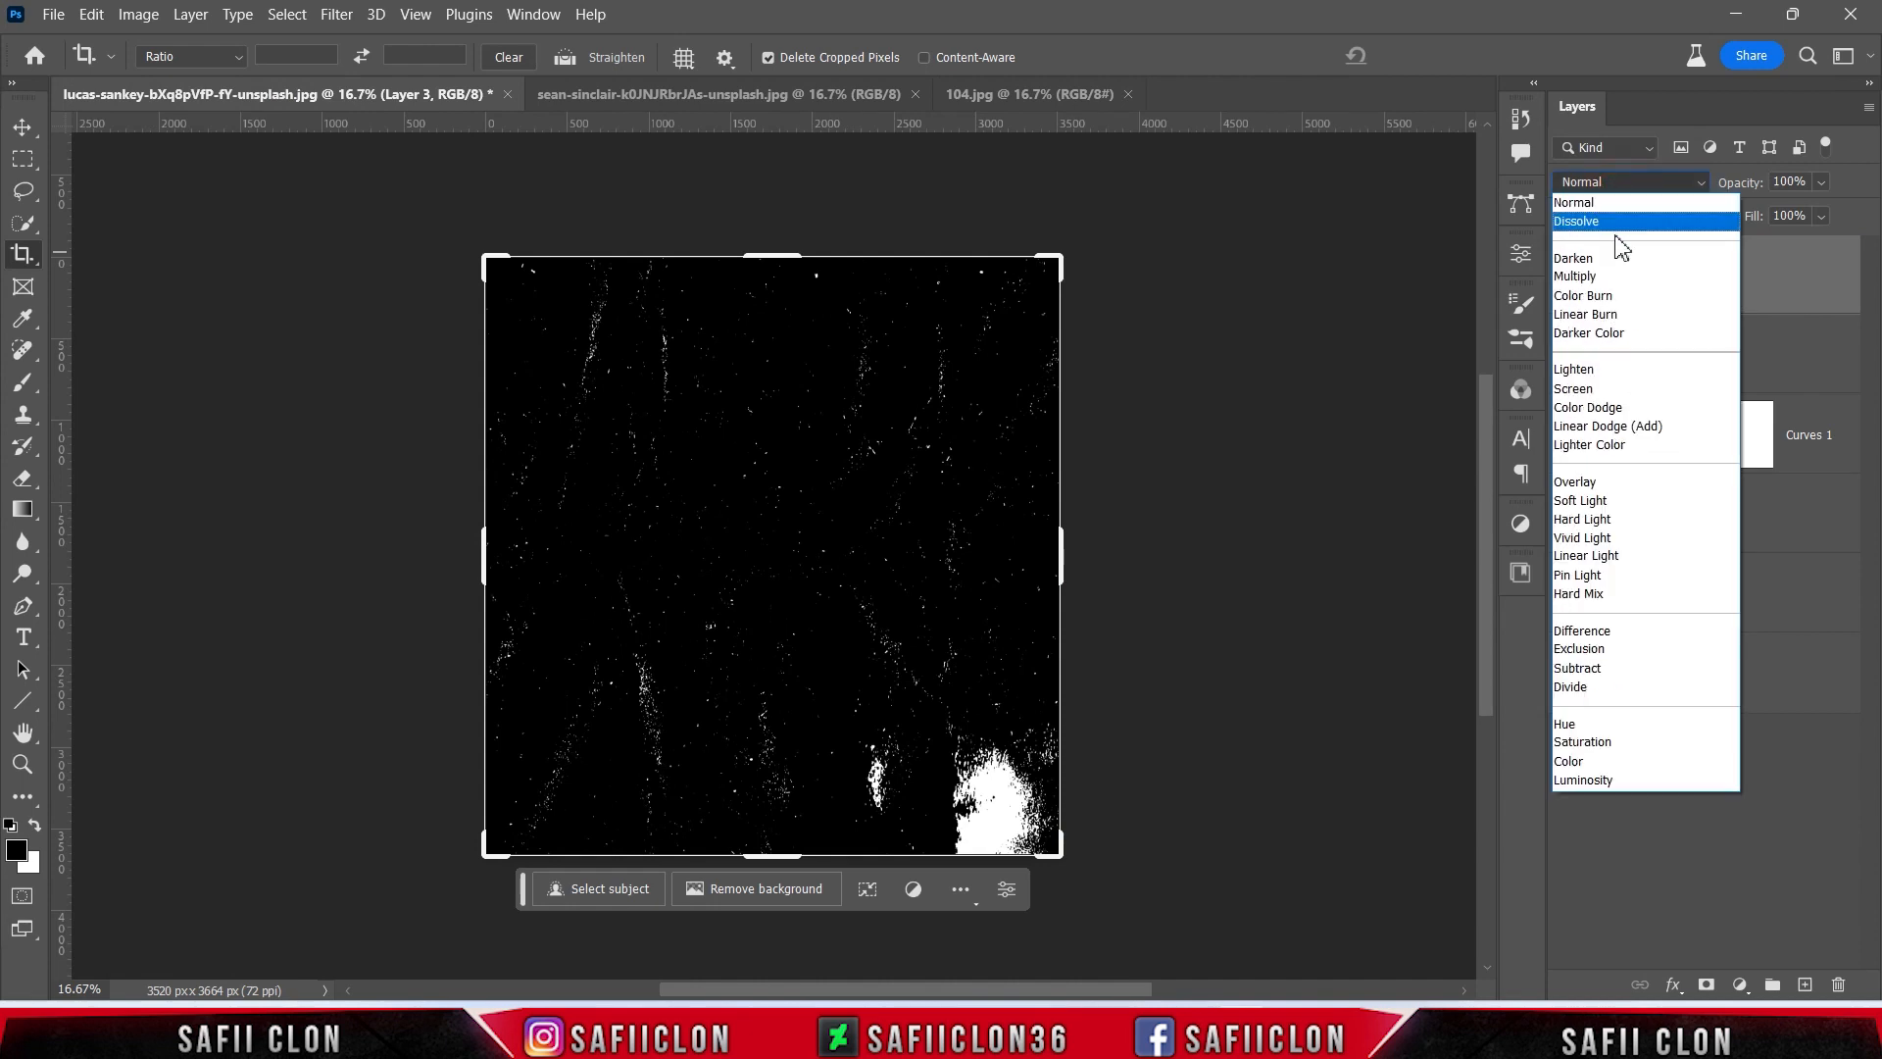
click(1595, 392)
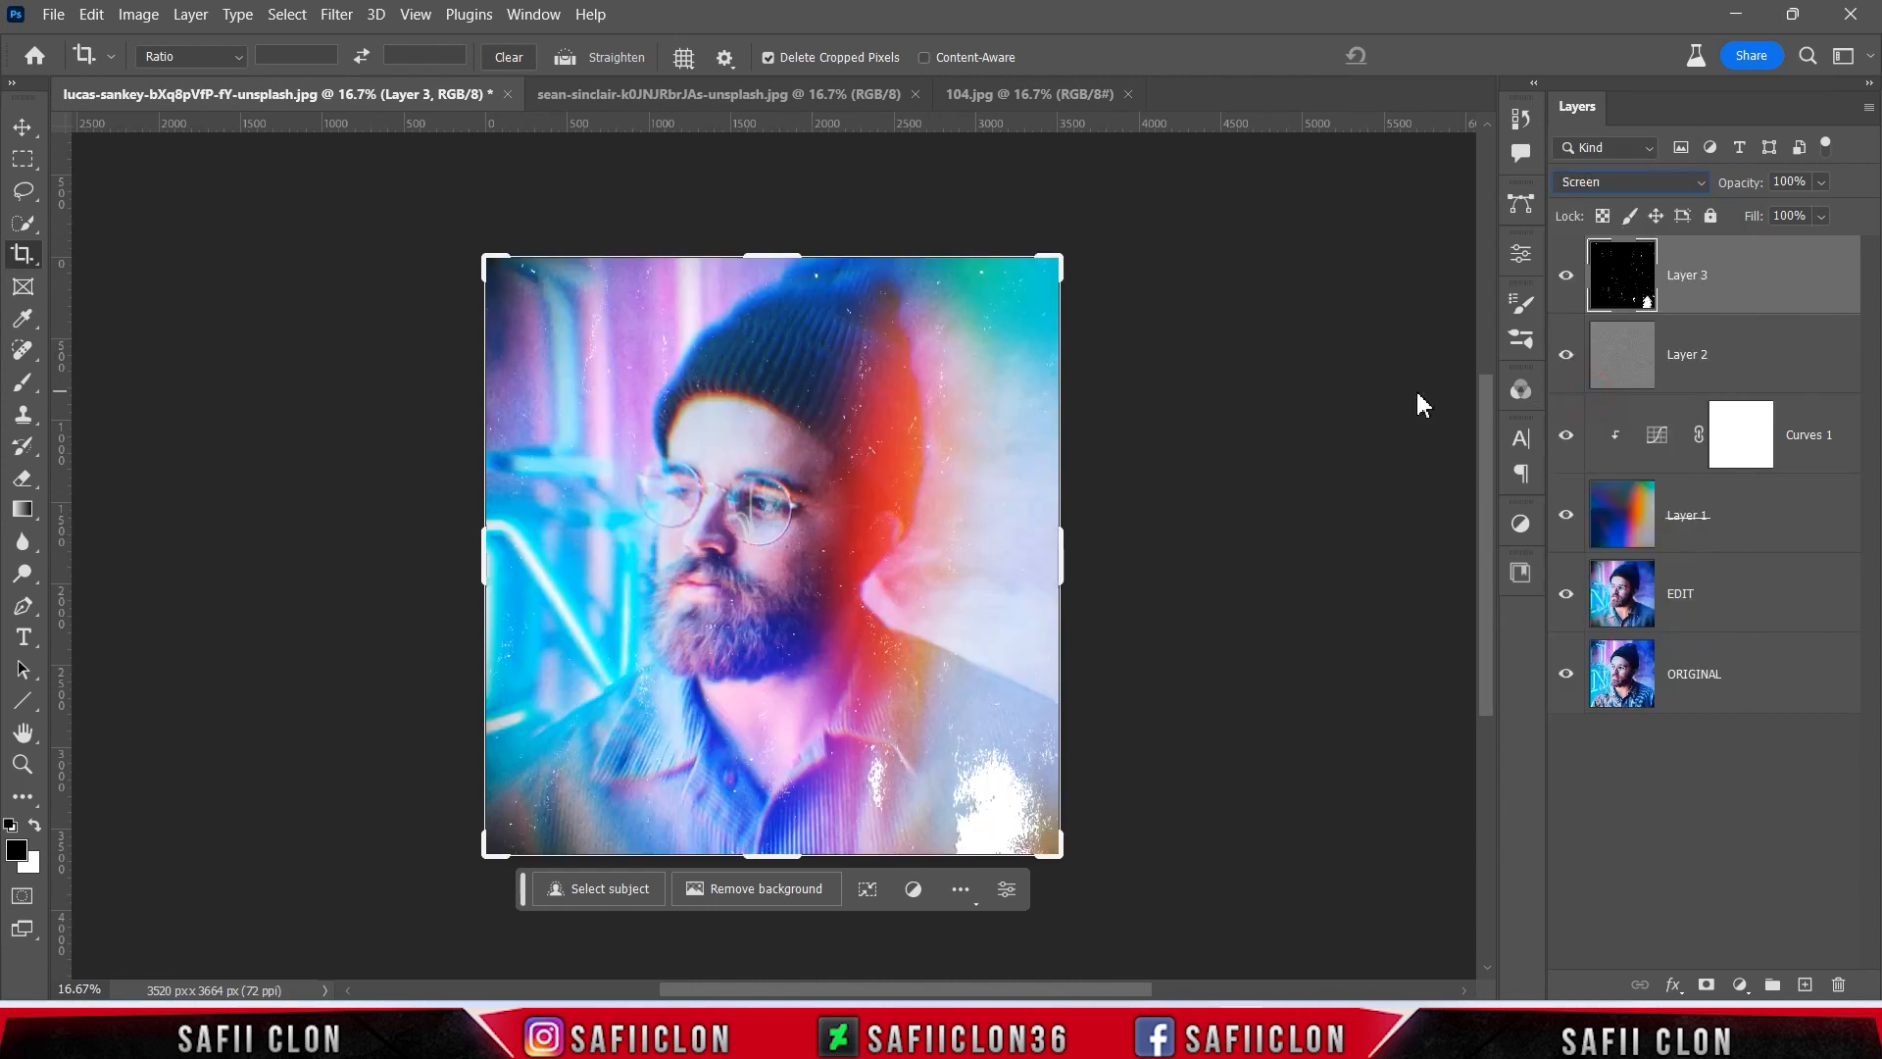
key(ctrl+t)
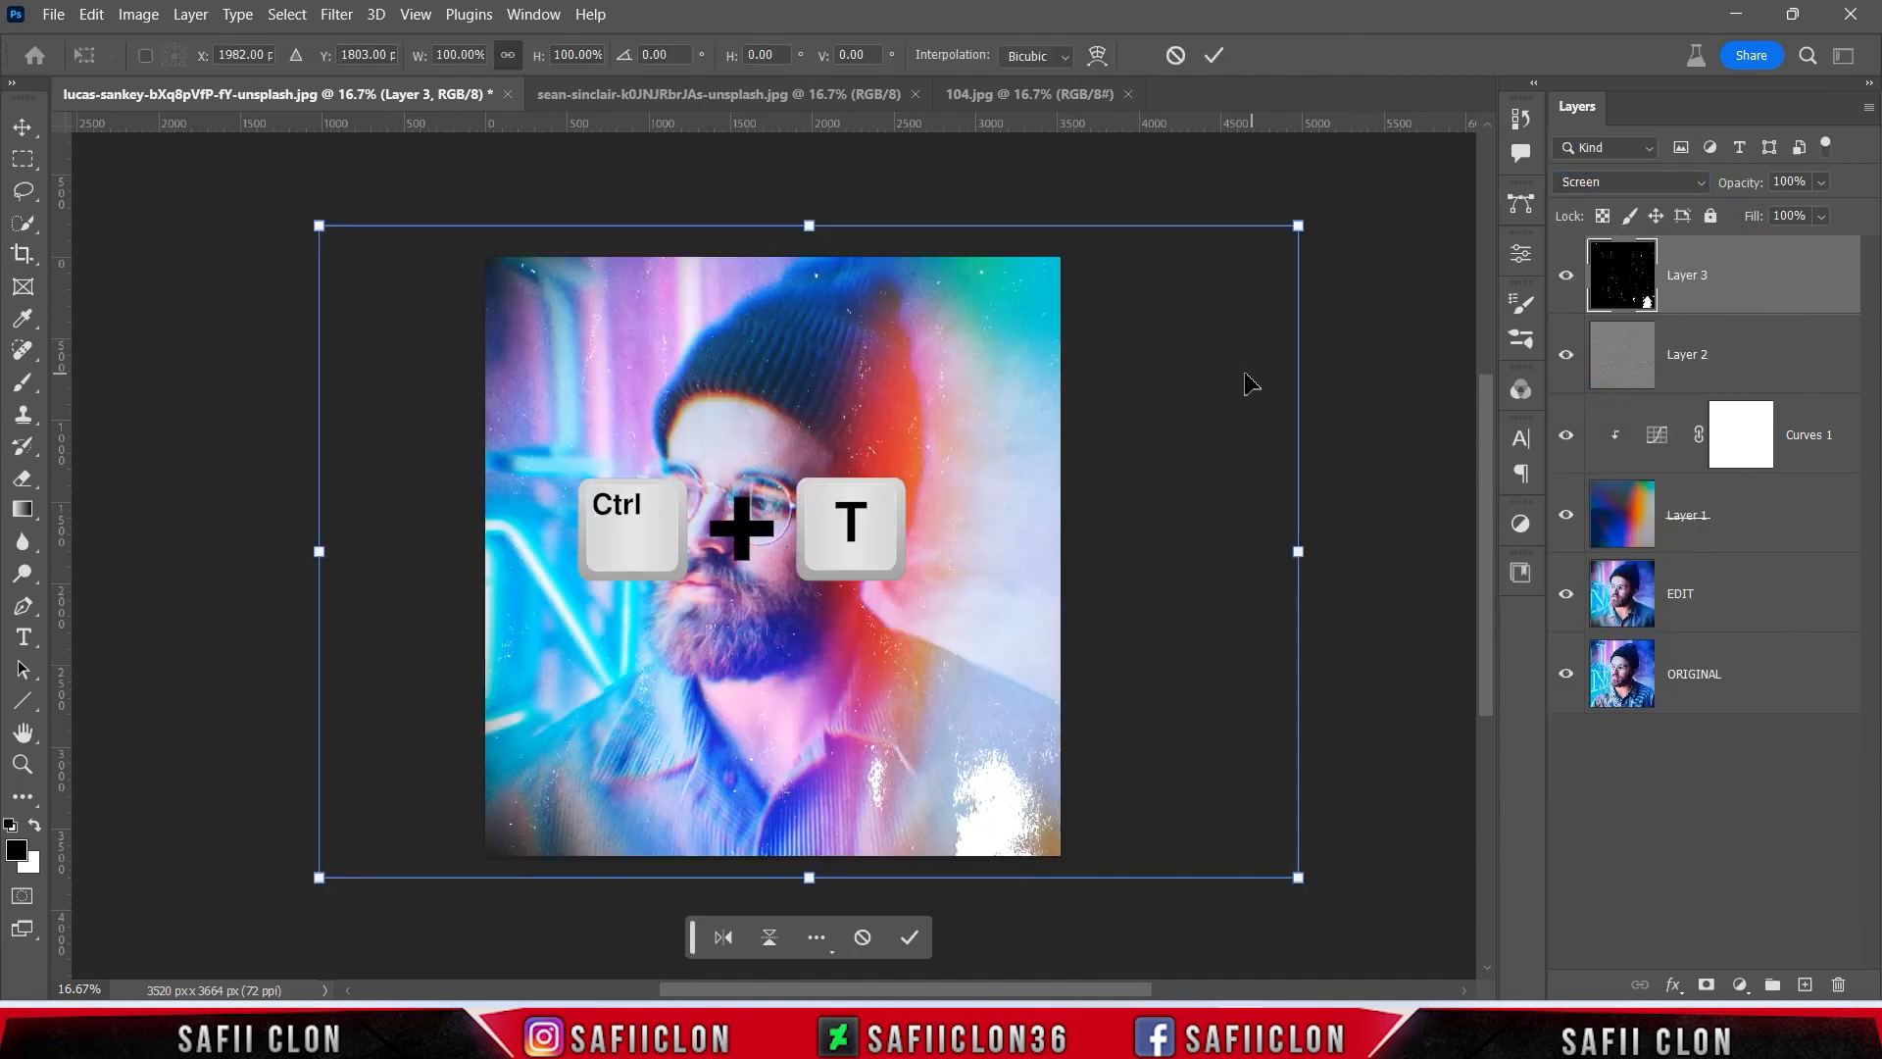
drag(1314, 218, 1284, 238)
drag(952, 460, 902, 465)
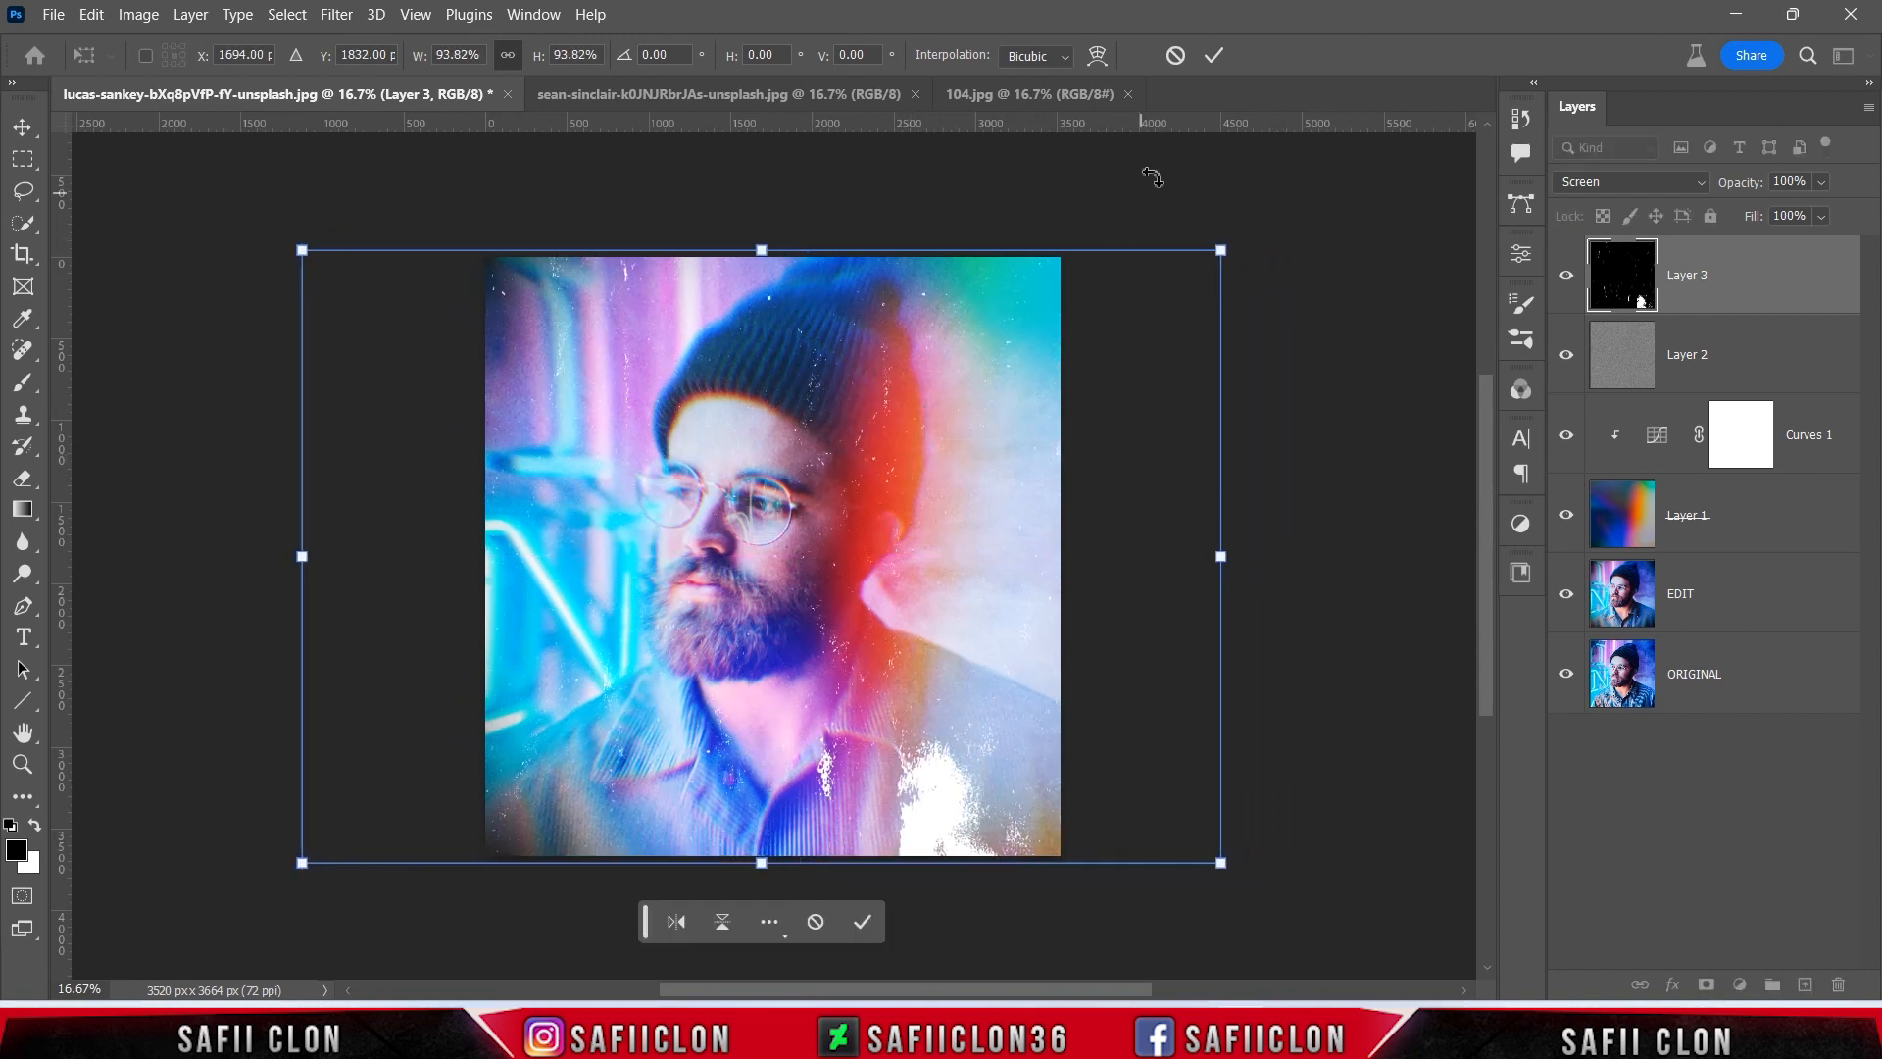
click(1224, 56)
key(c)
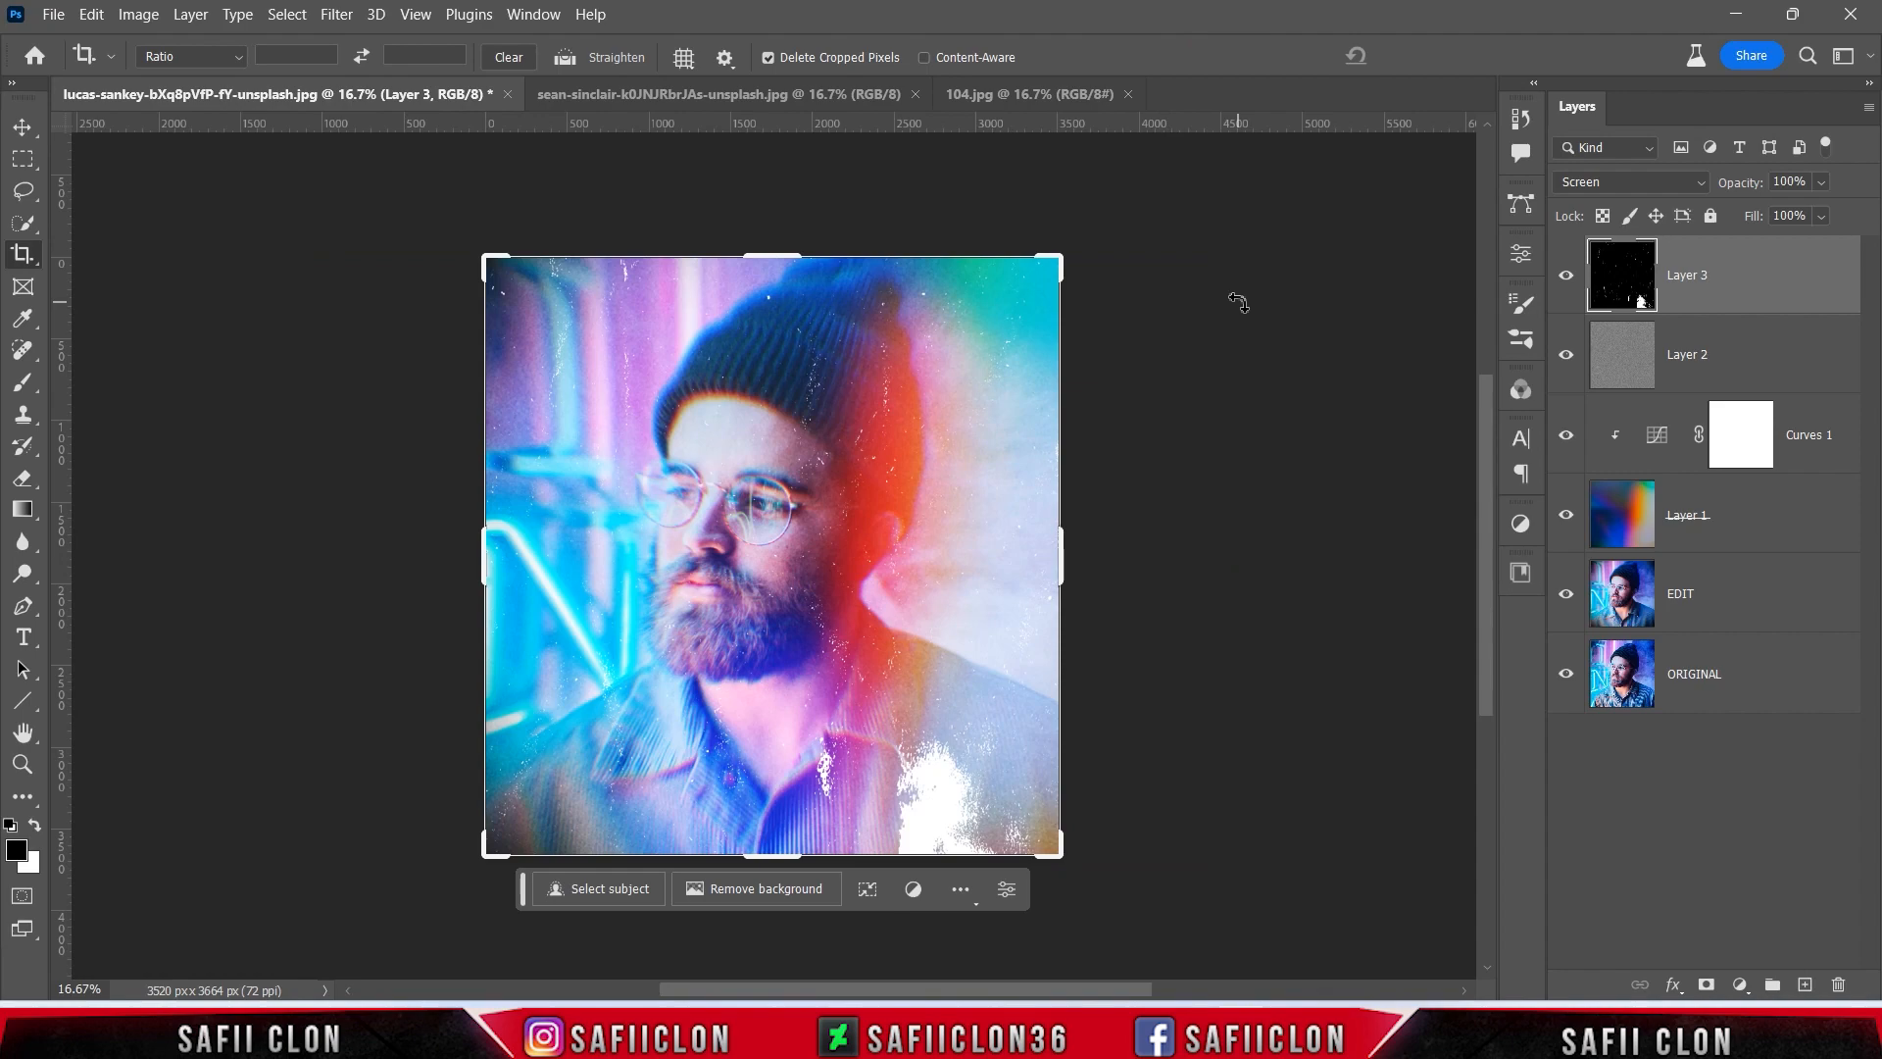
Inspect the blended scratches up close over the face and check the whole portrait again.
key(ctrl+plus)
key(ctrl+plus)
key(ctrl+plus)
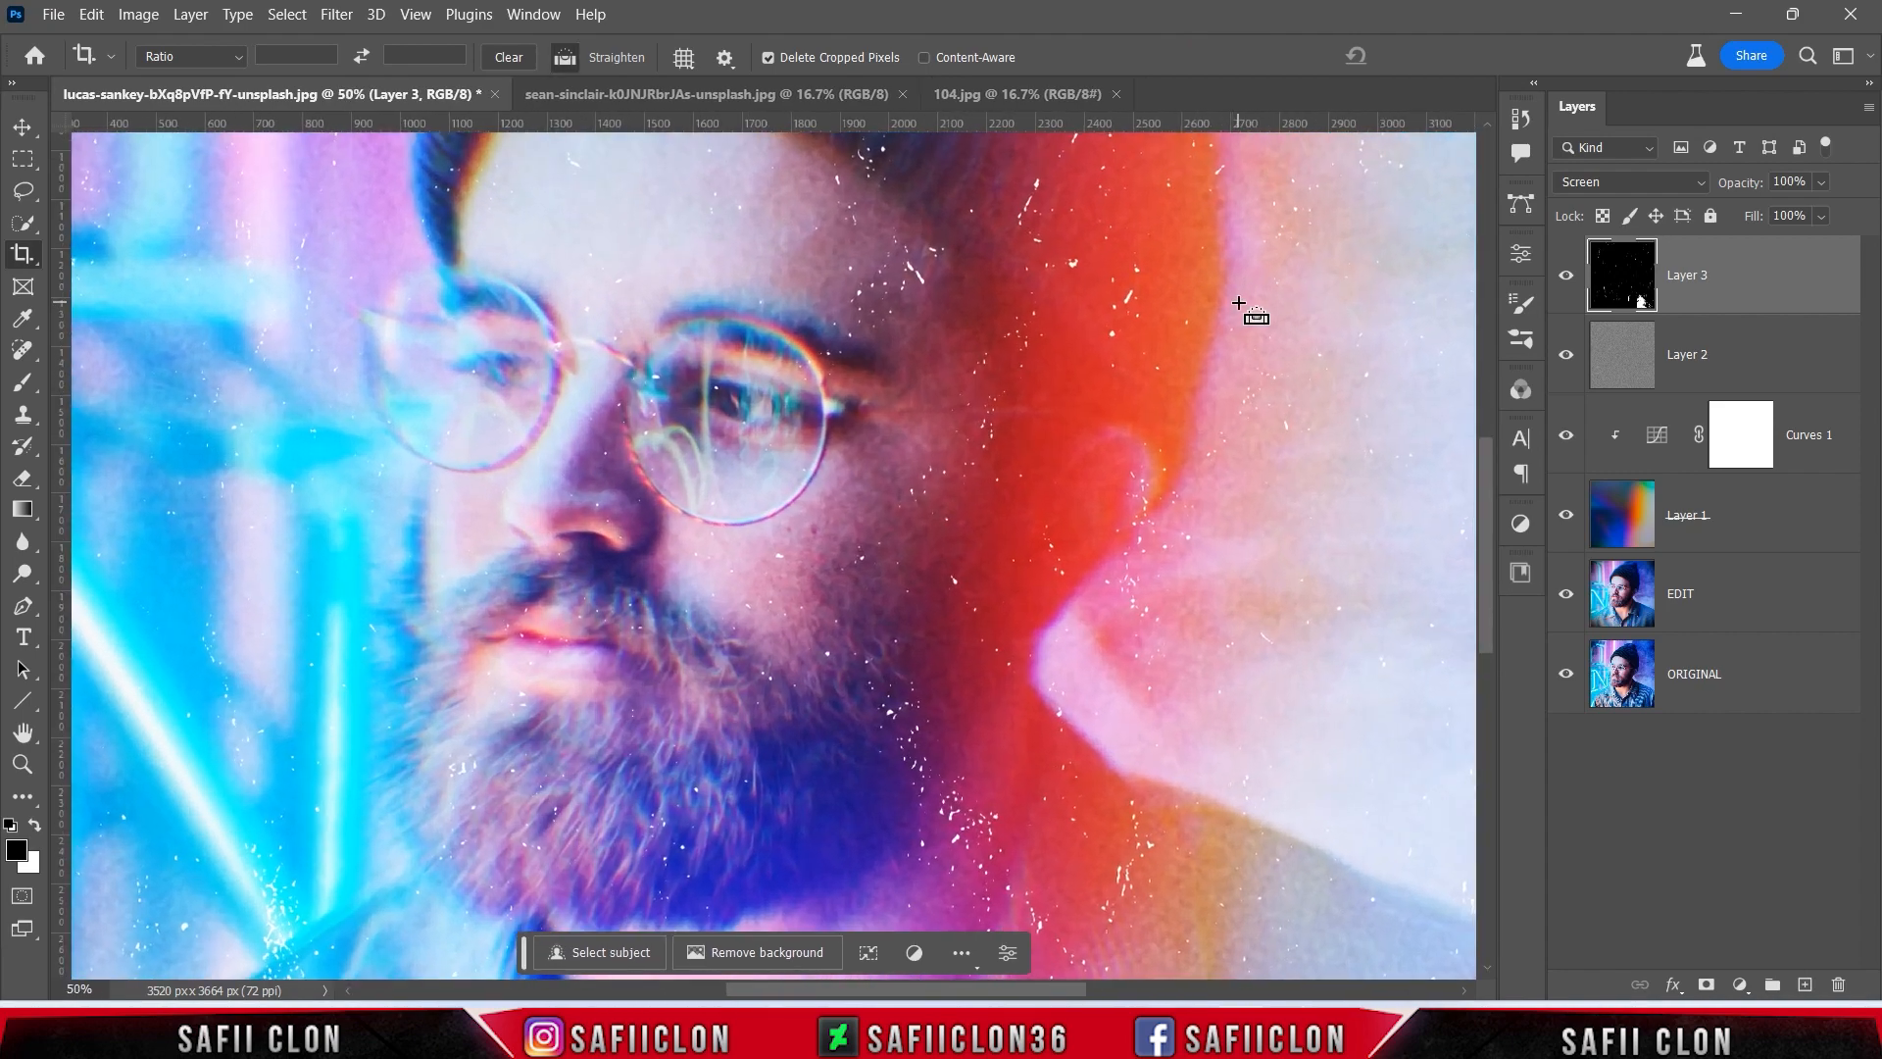
key(ctrl+minus)
key(ctrl+minus)
key(ctrl+minus)
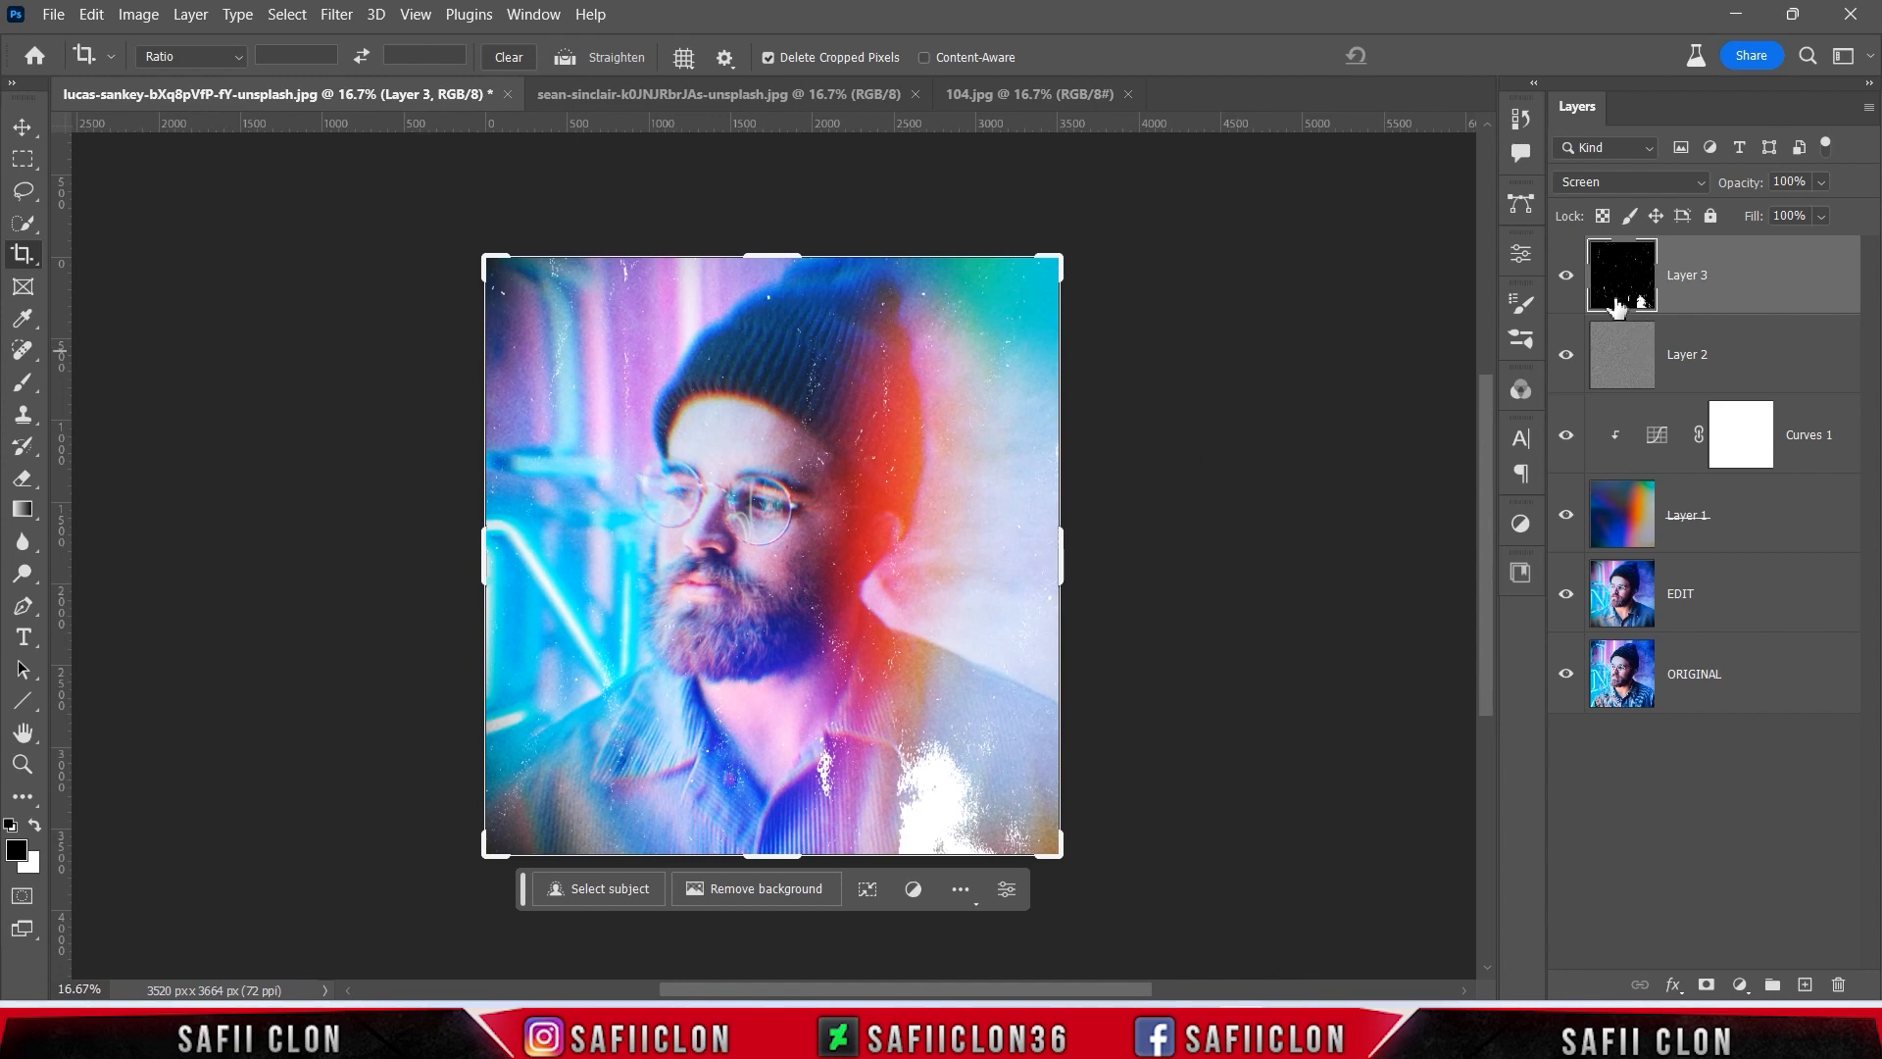
Group all layers from the scratch texture down to the EDIT layer into a new group named EDIT.
shift+click(1802, 598)
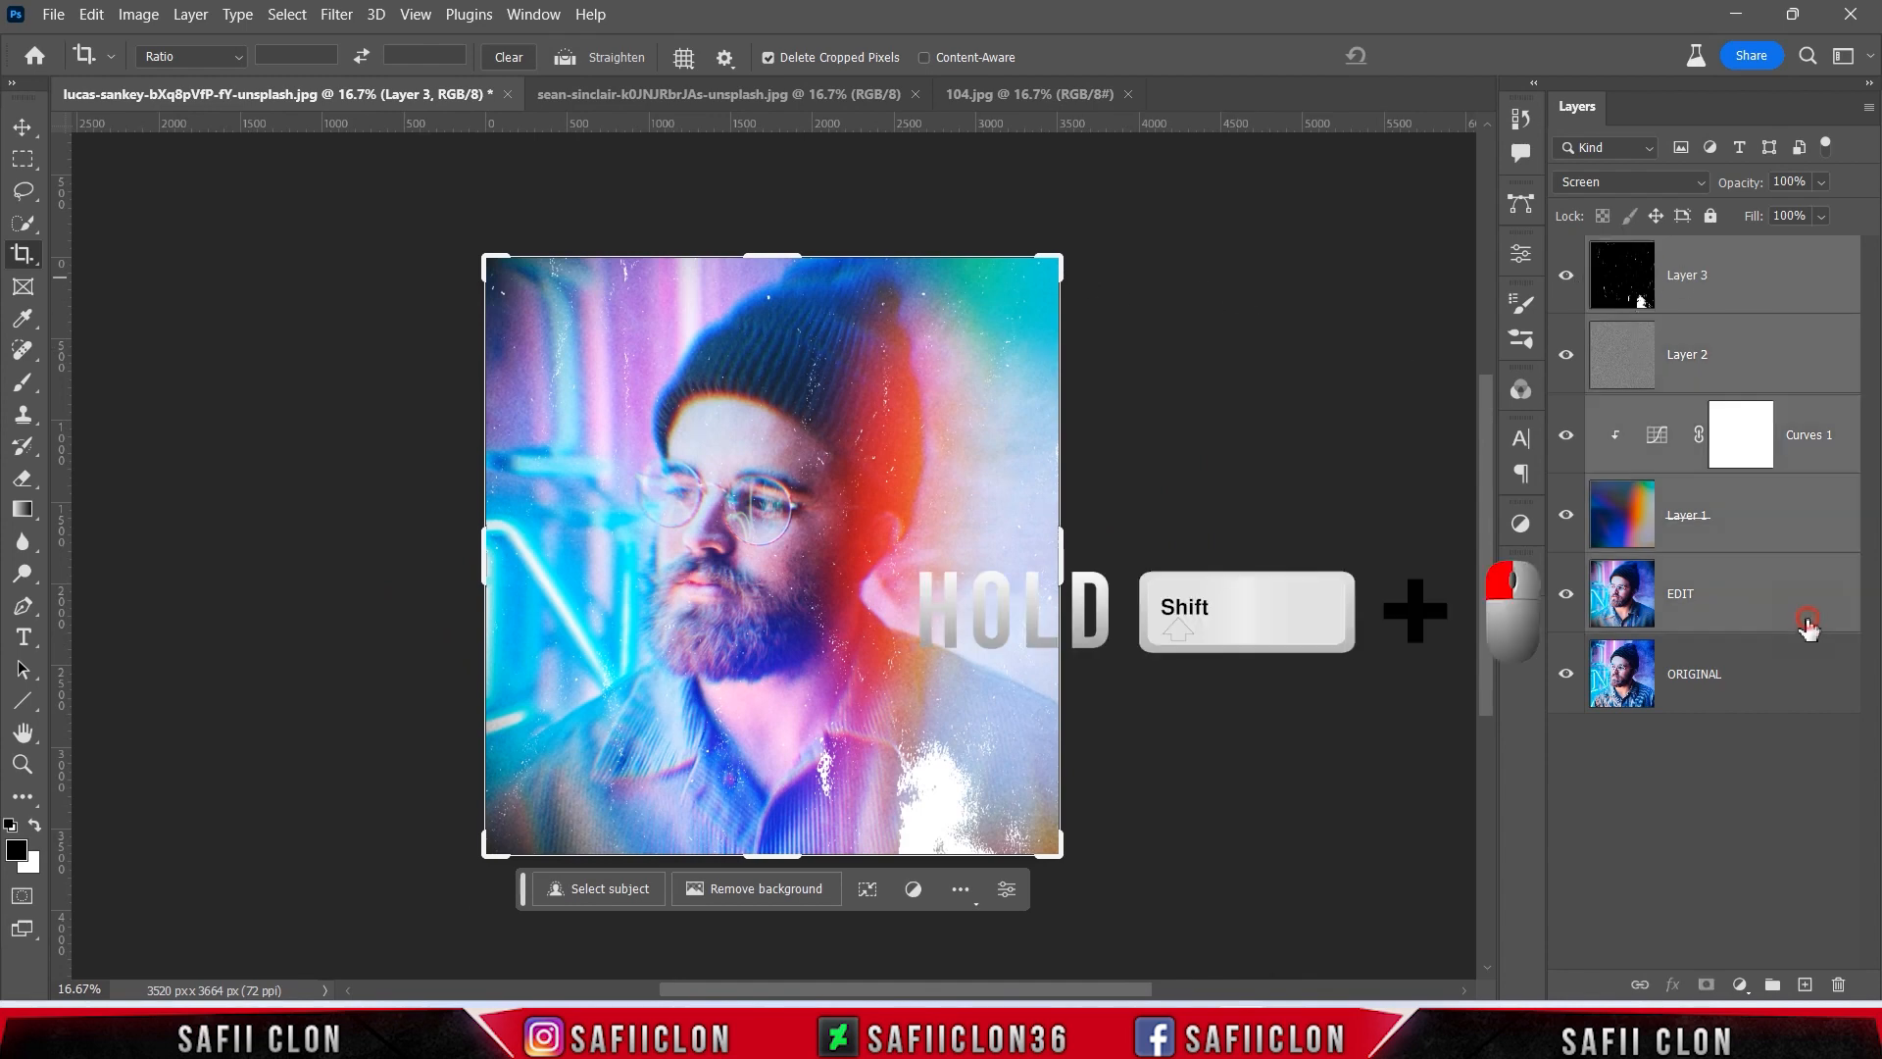
right_click(1741, 590)
click(1598, 163)
text(EDIT)
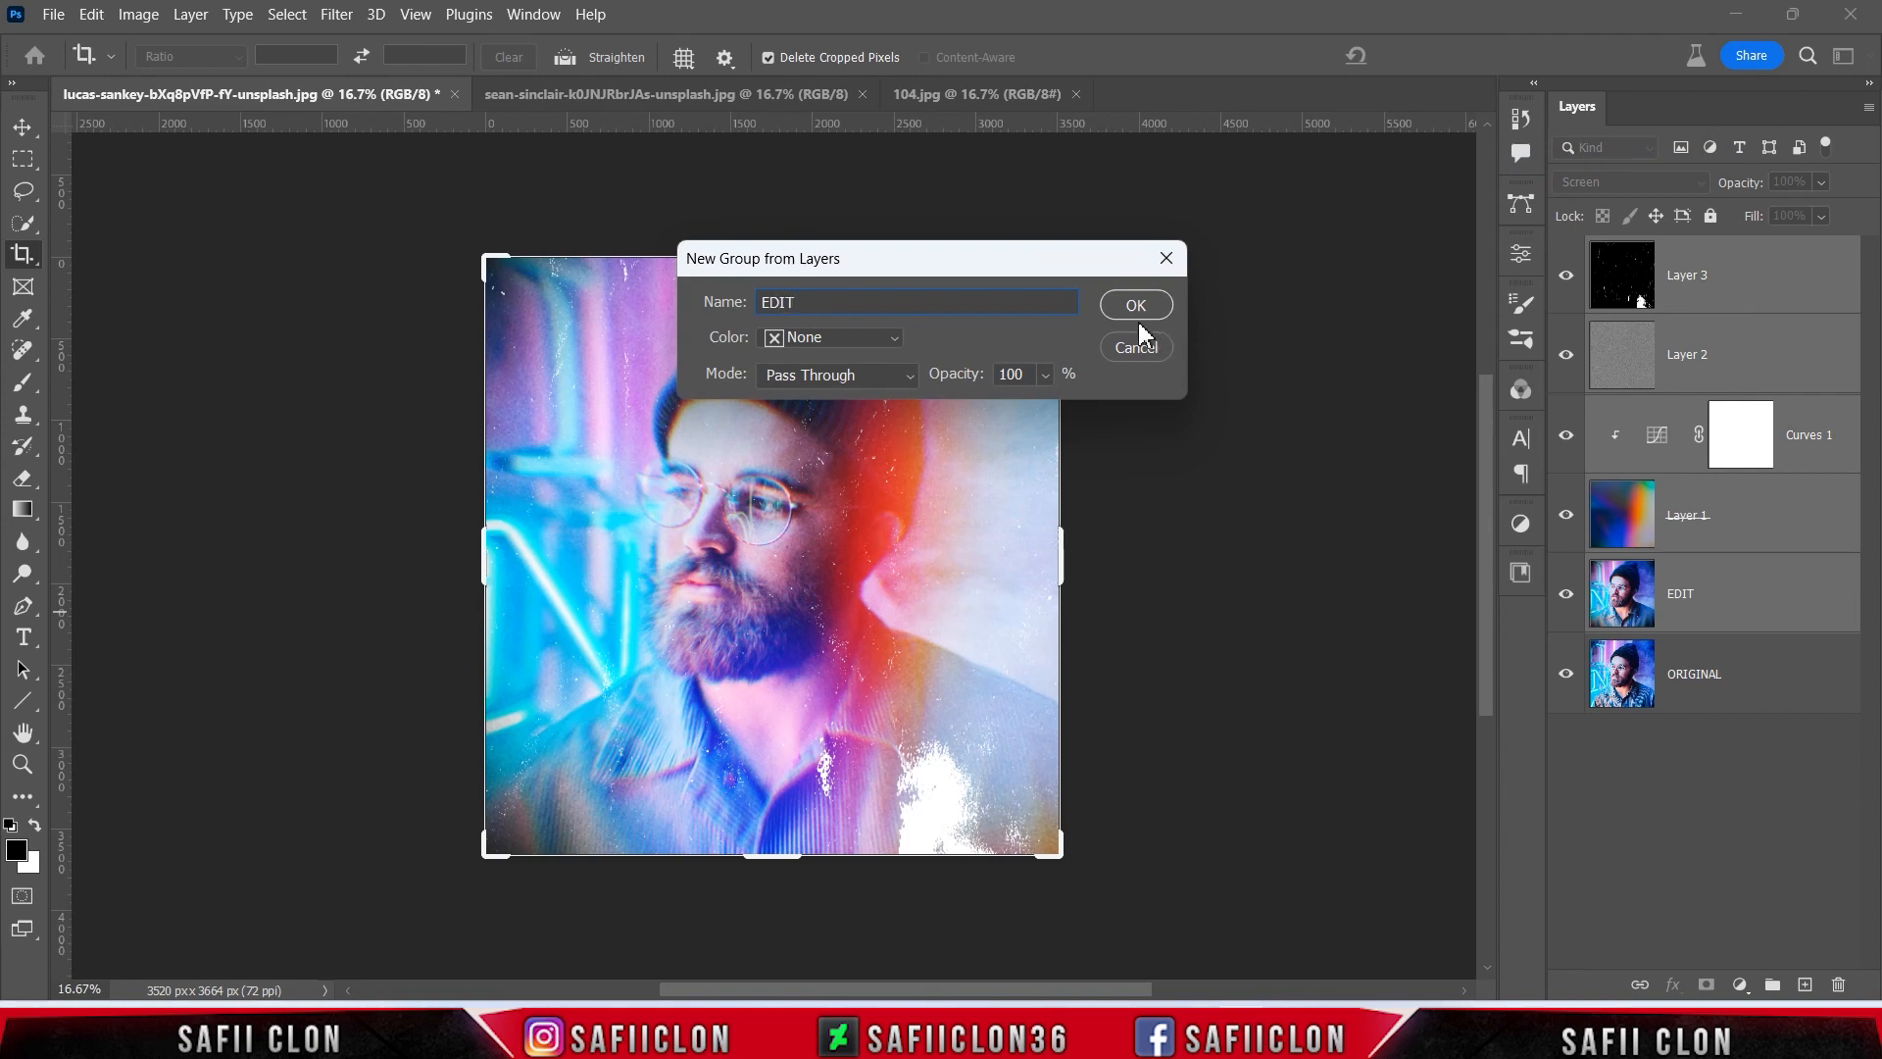
click(1129, 304)
Compare the portrait with the EDIT group hidden and shown, and examine the finished effect up close.
click(1569, 253)
click(1569, 253)
click(1568, 252)
click(1569, 252)
click(1568, 252)
click(1568, 252)
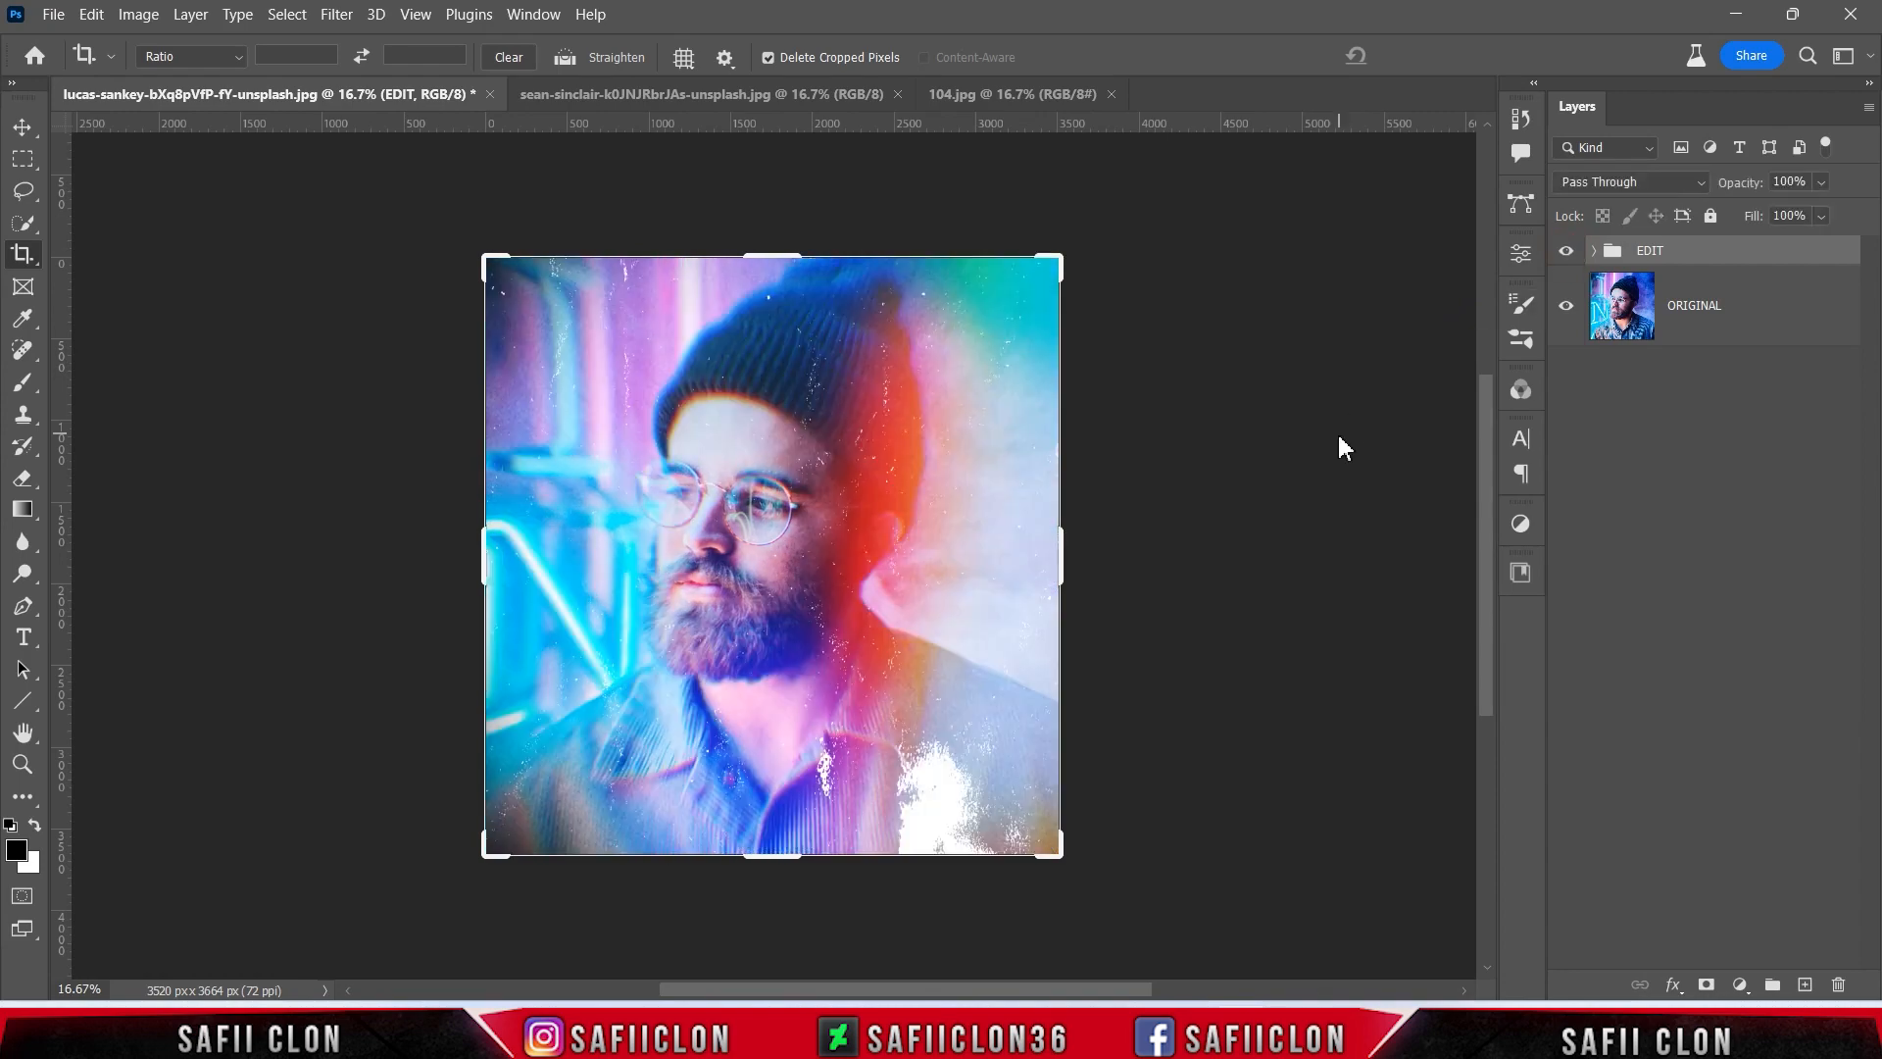
key(ctrl+plus)
key(ctrl+plus)
key(ctrl+plus)
key(ctrl+minus)
key(ctrl+minus)
key(ctrl+minus)
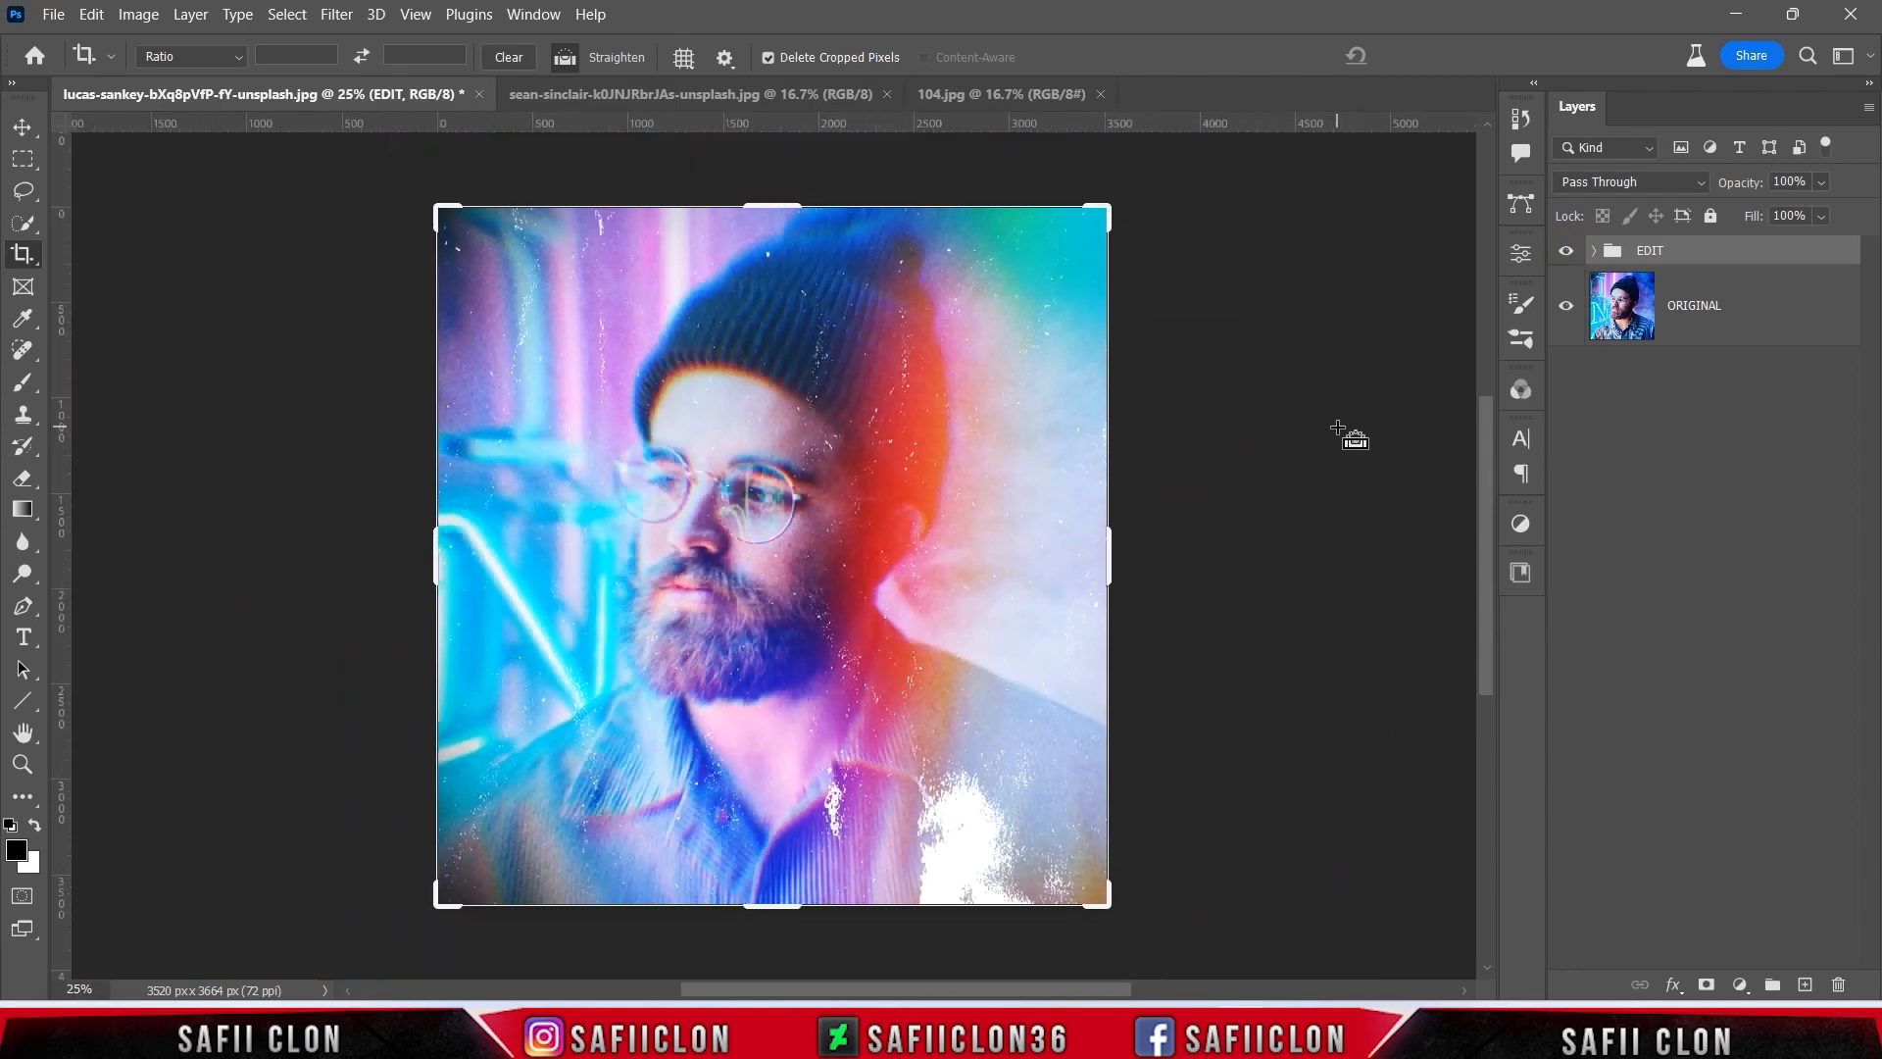